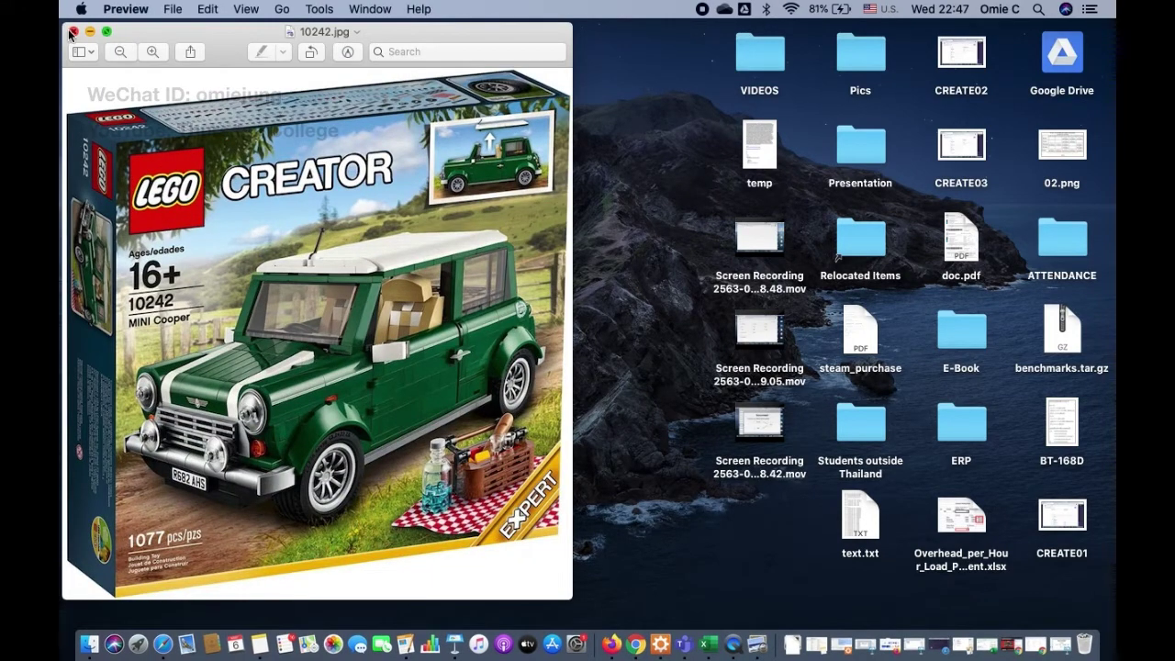
- Close the 10242.jpg picture, view the 3-car set.JPG photo, then return to ERPNext in Chrome
click(73, 32)
double_click(189, 336)
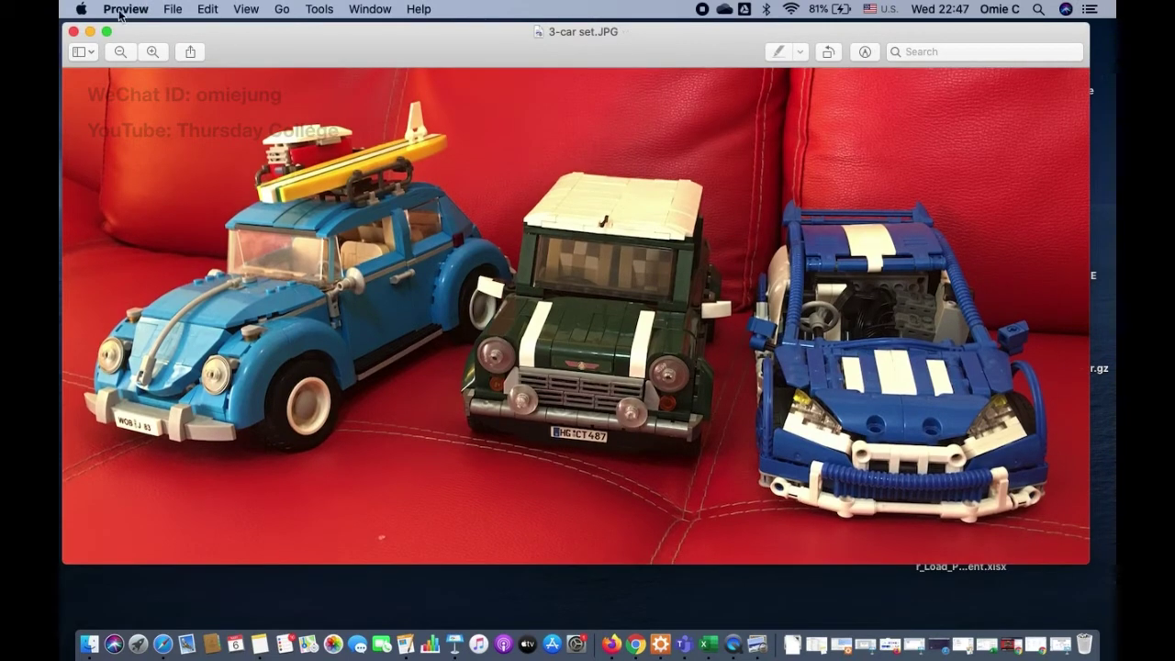
click(73, 33)
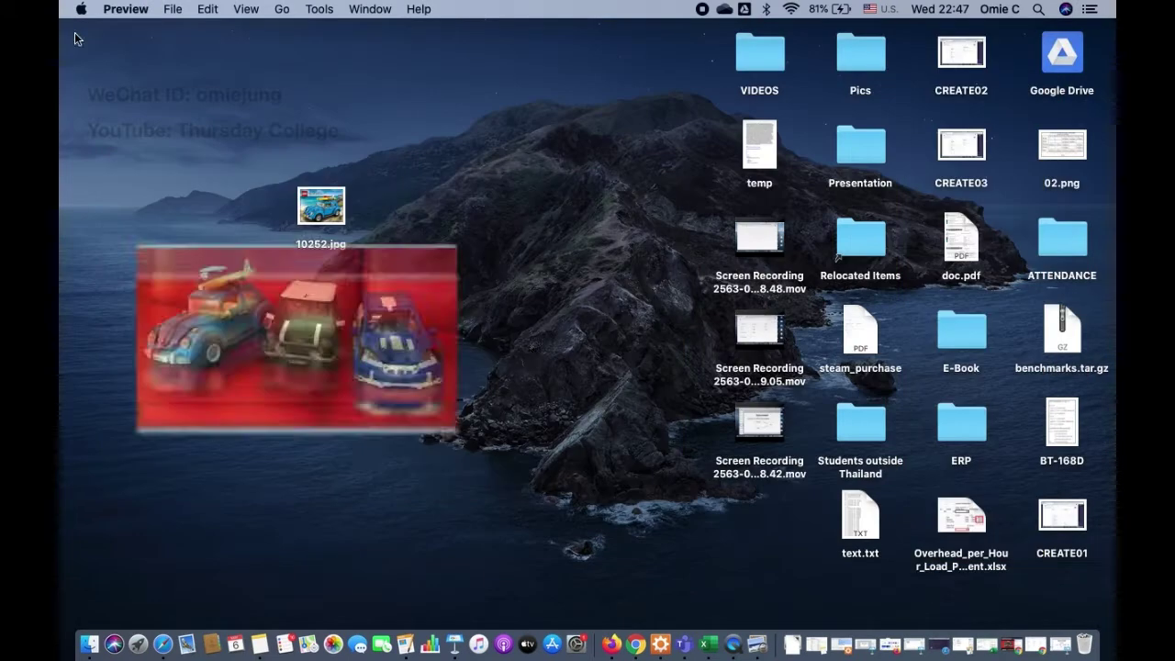
click(635, 646)
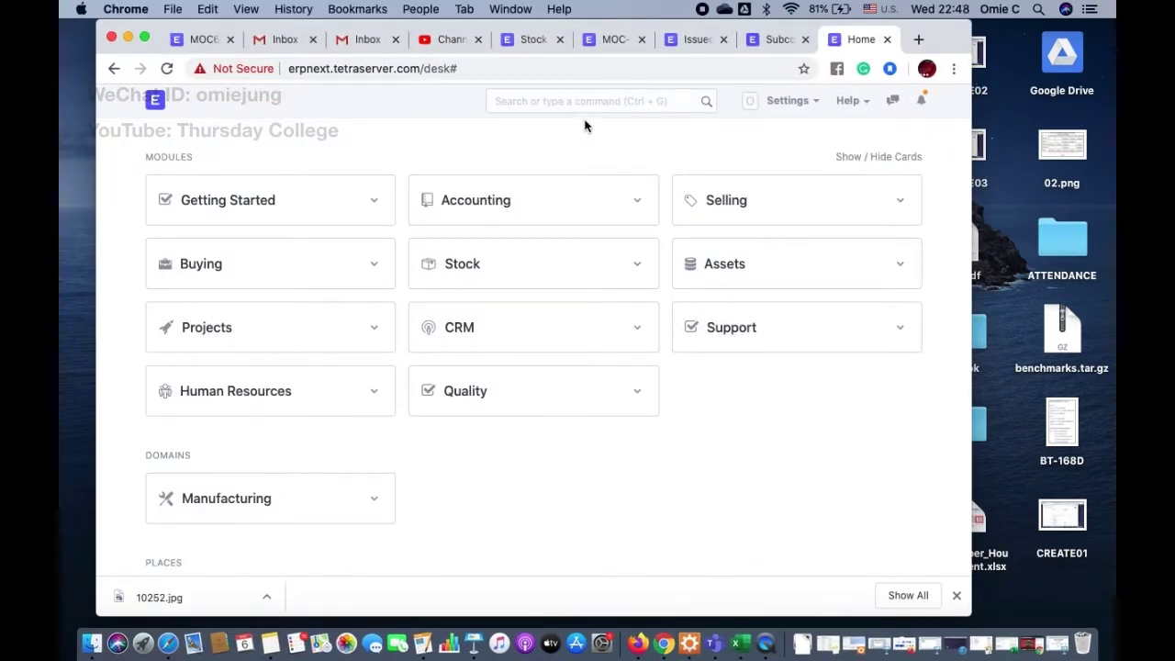
- Go to the Item List via search and start a new item
click(584, 99)
text(It)
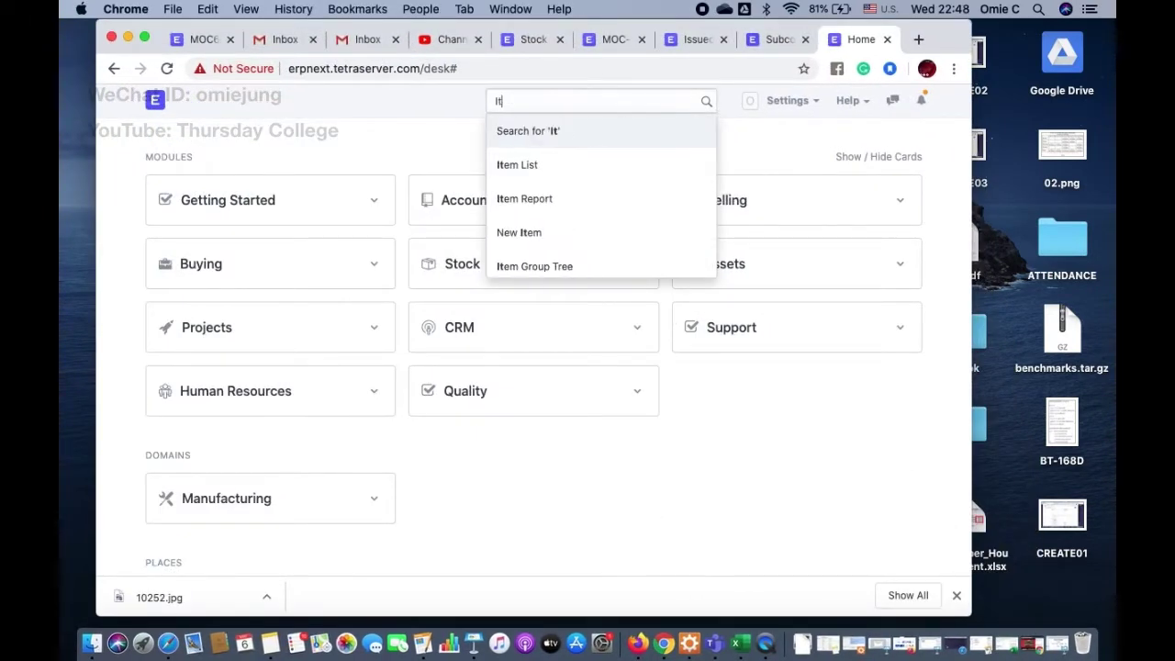
text(em)
key(Down)
key(Return)
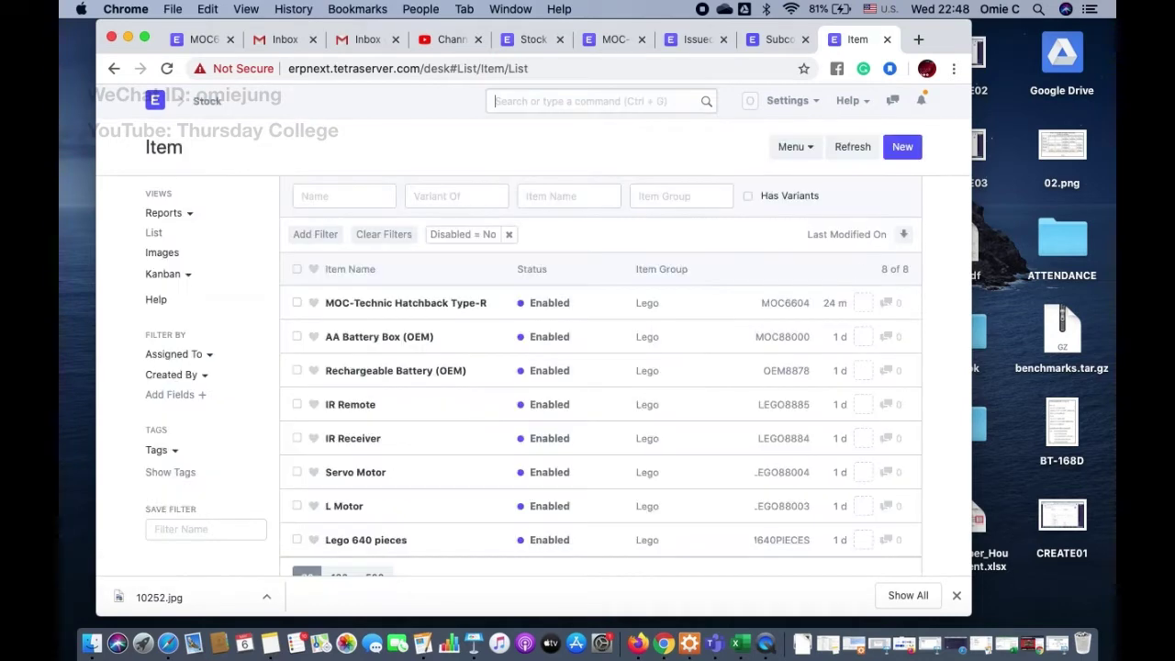
click(905, 148)
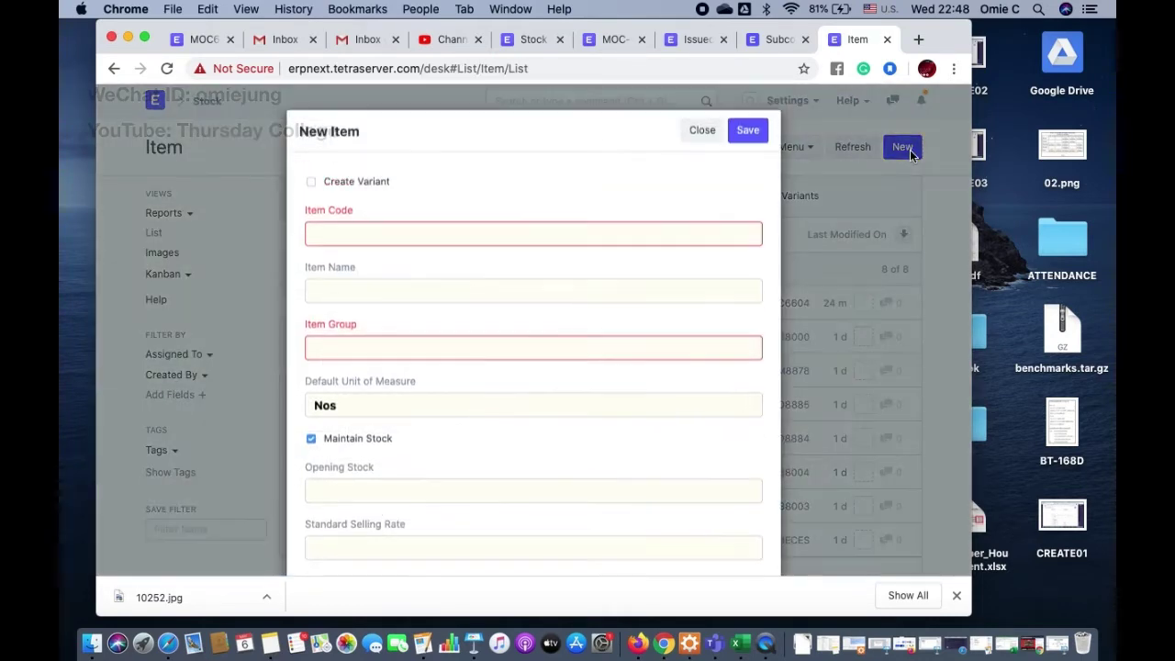
- Enter item code LEGO10242 and item name Lego Mini Cooper
text(L)
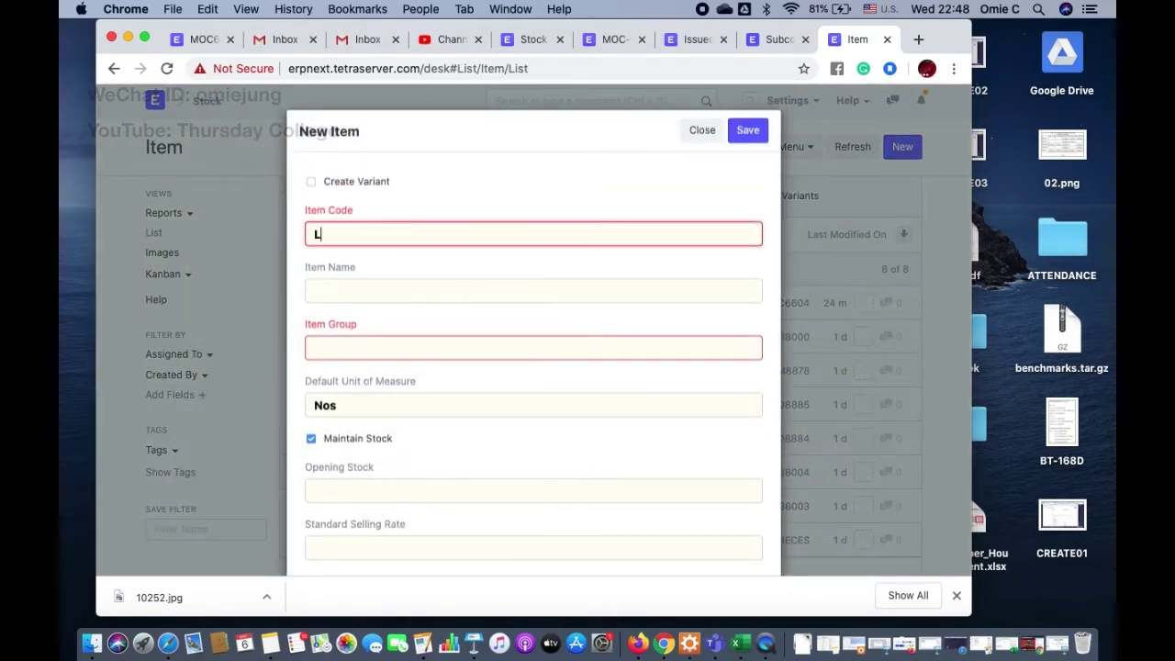
text(EGO10242)
click(359, 295)
text(Lego)
drag(138, 32, 298, 48)
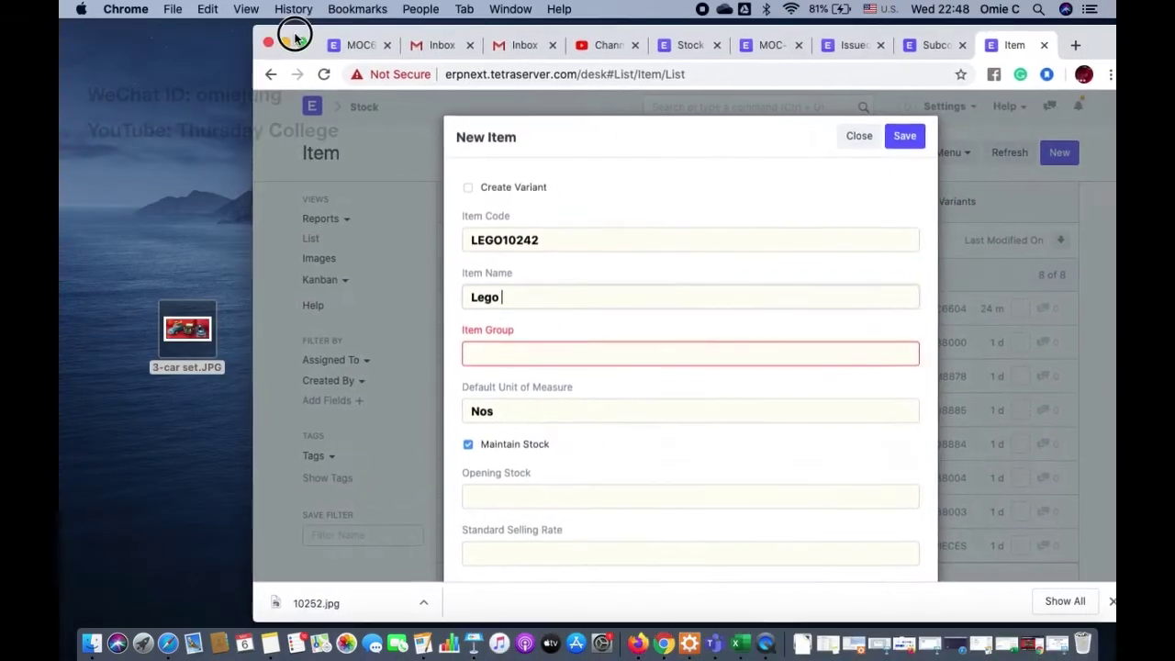
text(go)
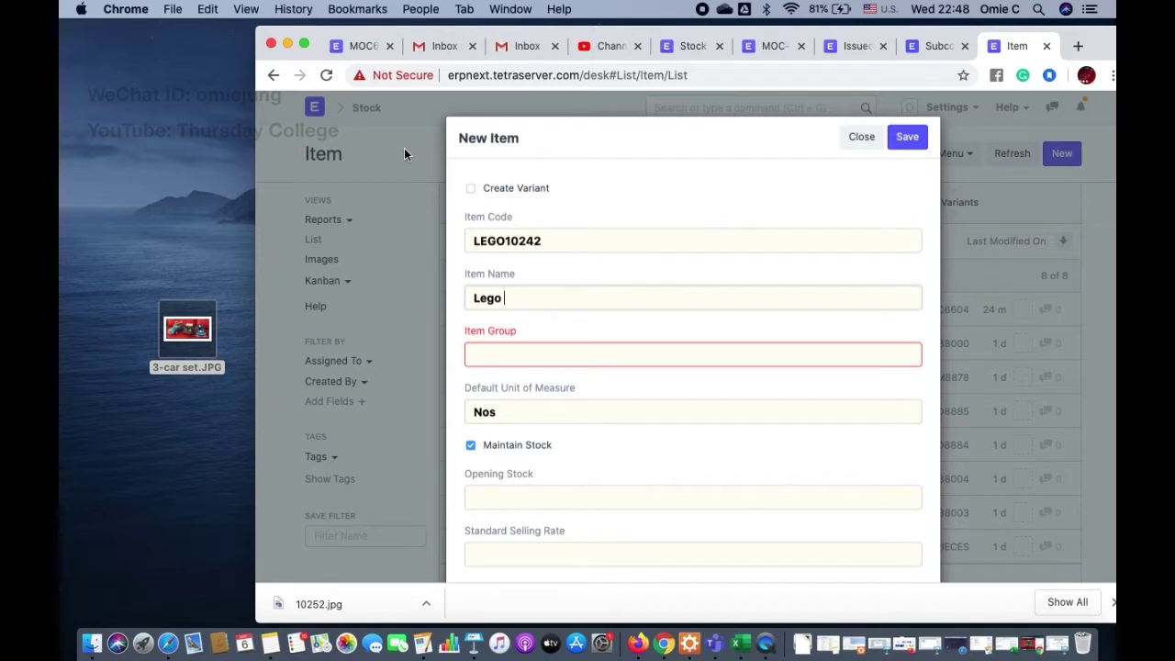
text( Mini Coope)
- Set item group Lego and default unit of measure Set, then save the item
click(496, 353)
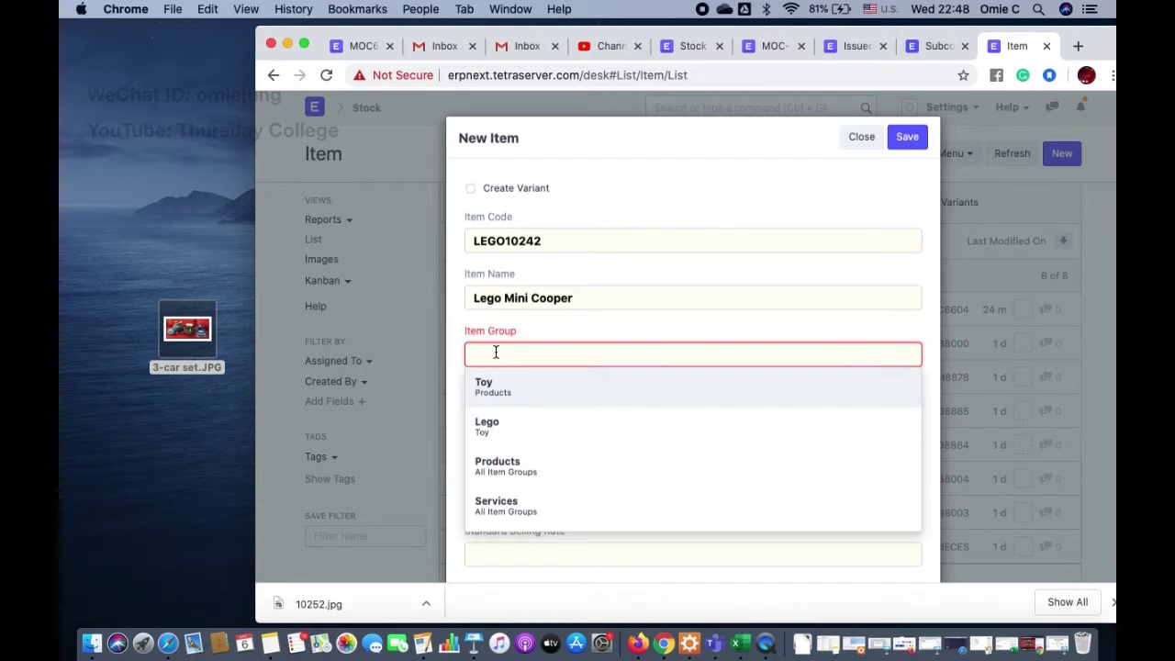
click(500, 436)
click(512, 411)
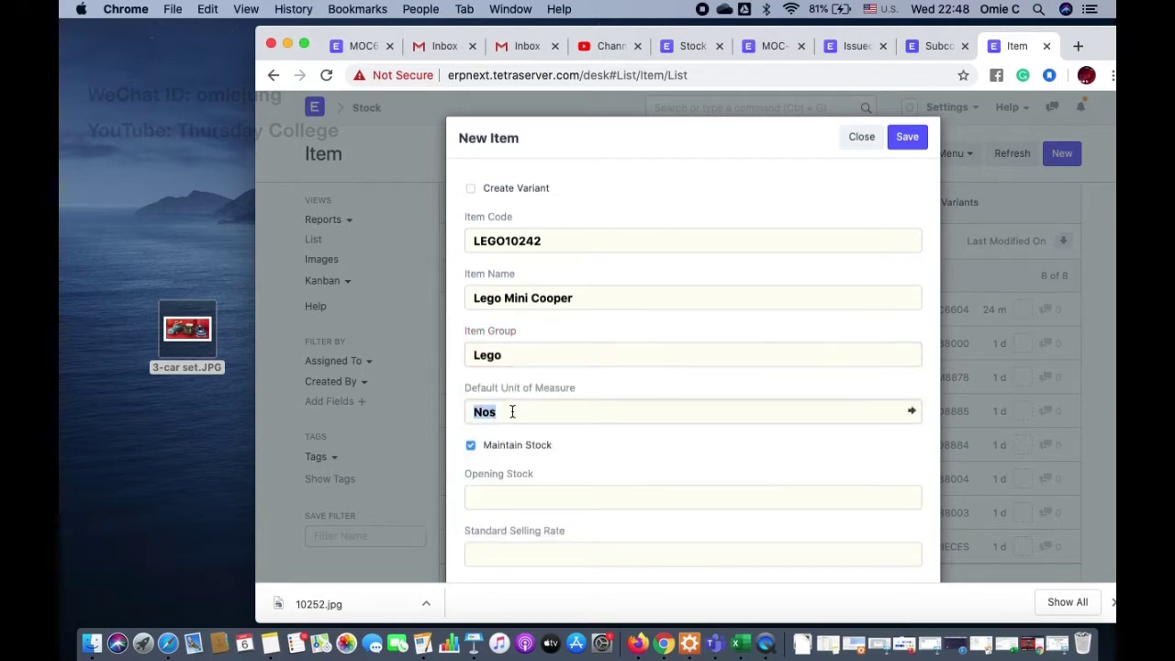
text(Set)
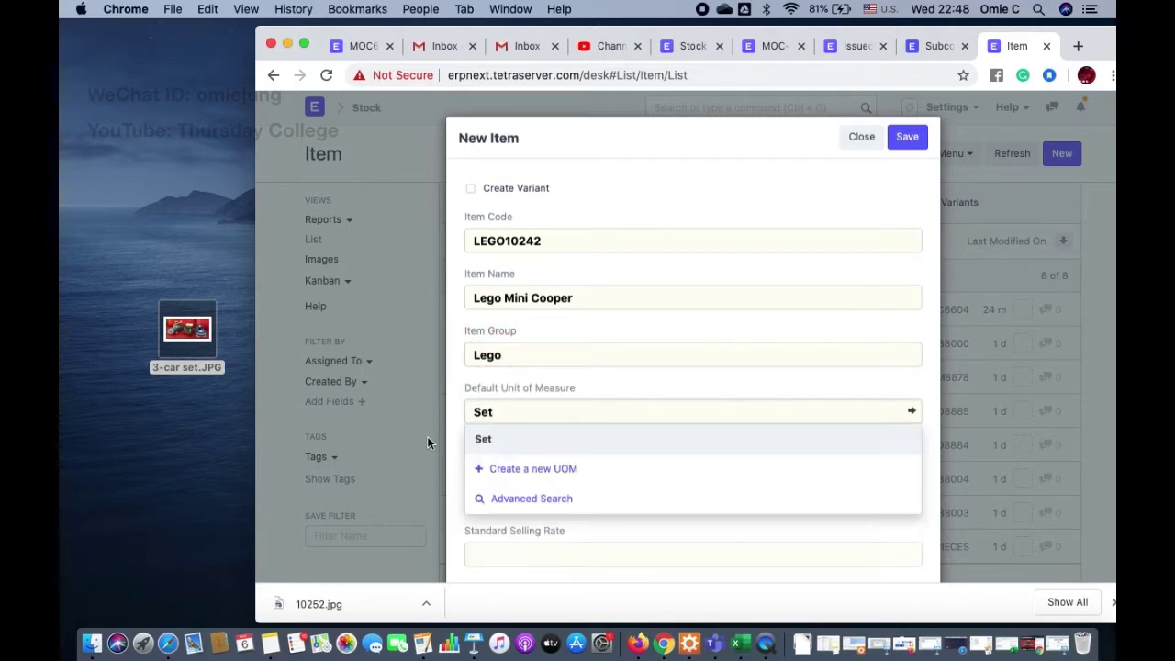
click(455, 393)
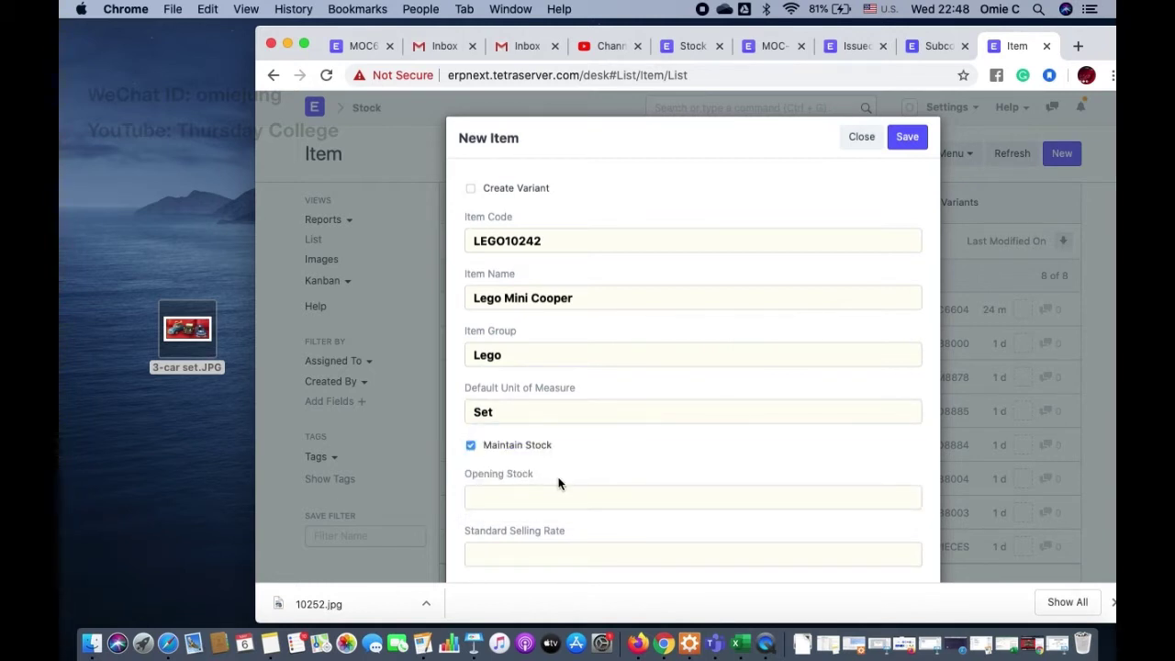
scroll(558, 484, down, 2)
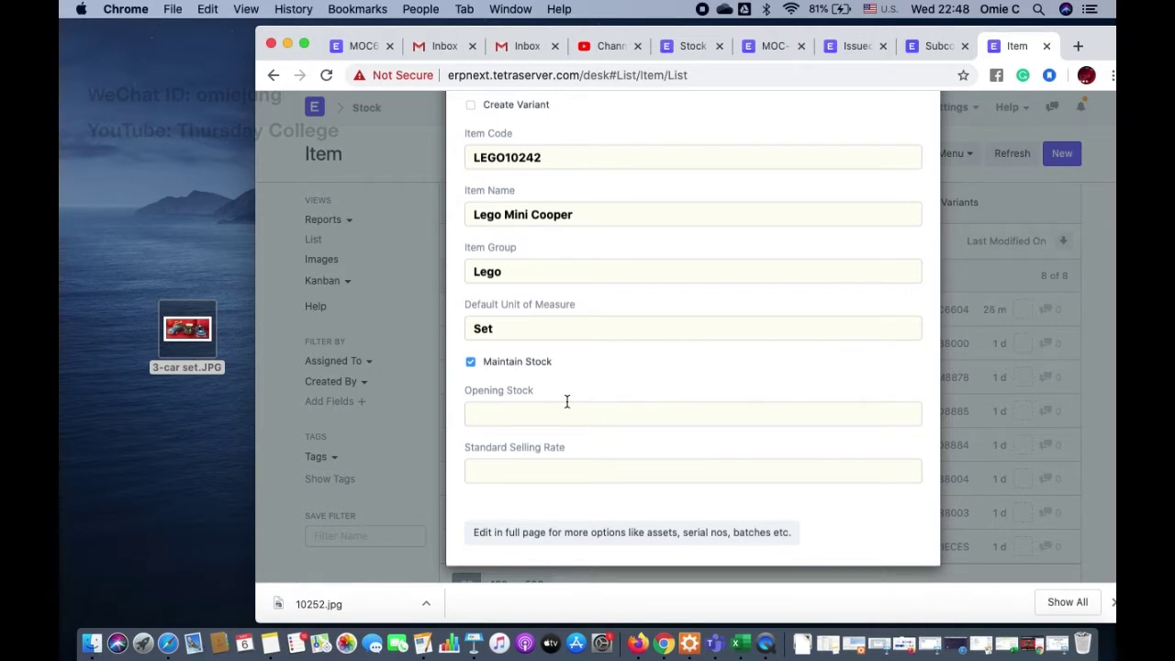
scroll(589, 361, up, 2)
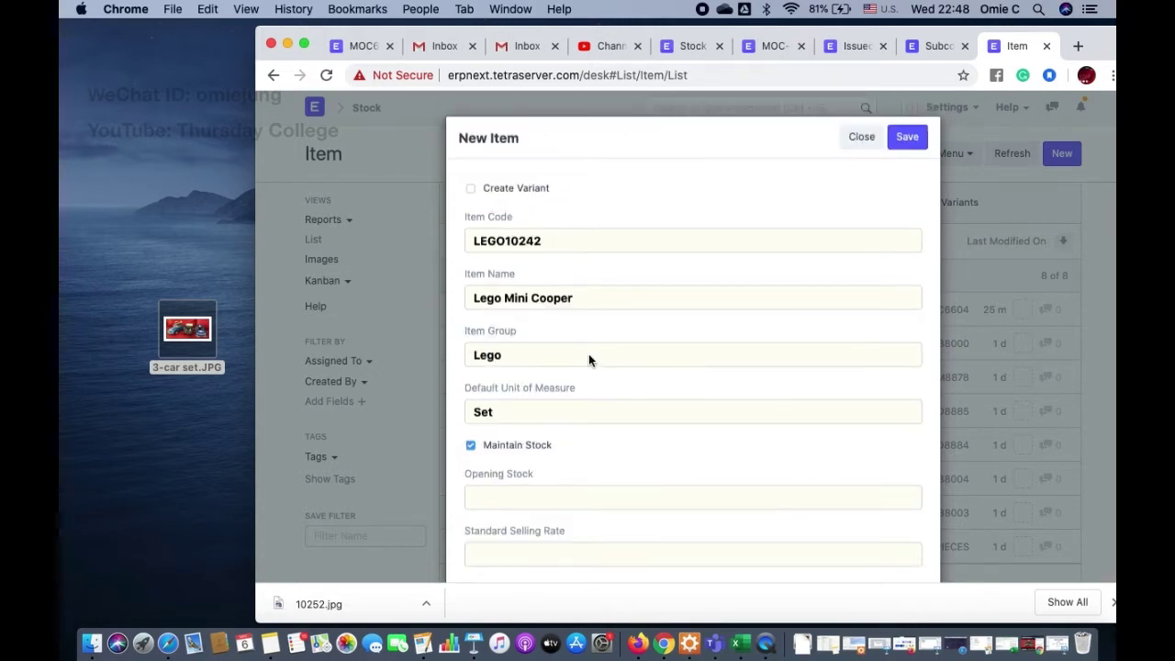
click(904, 138)
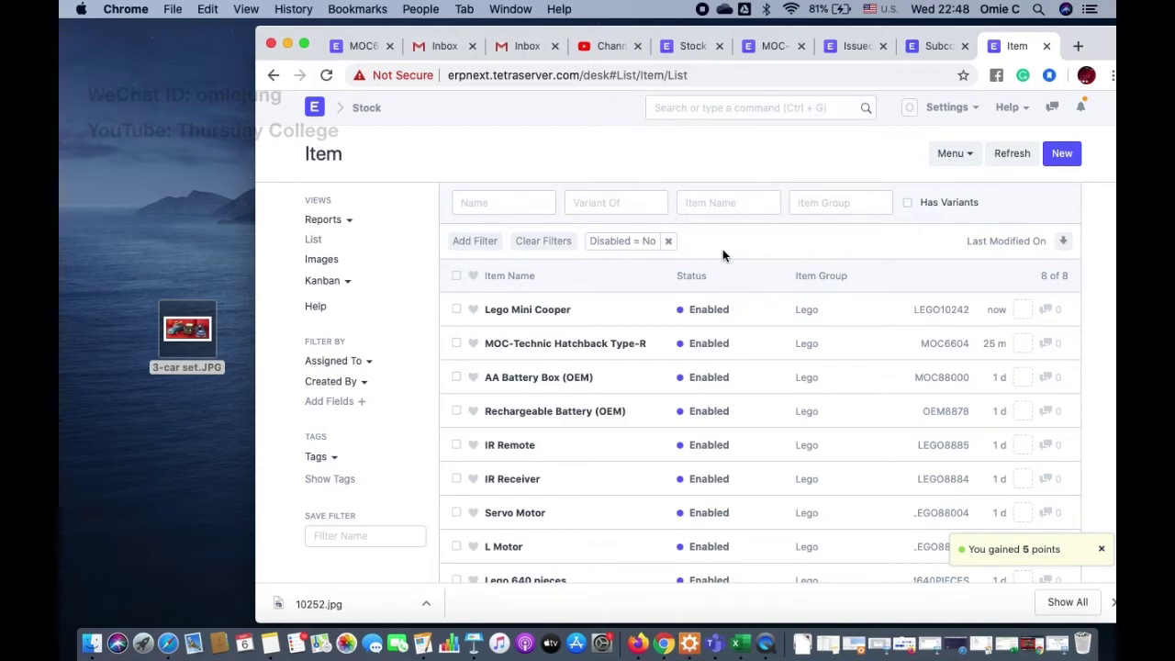
- Start another new item with code LEGO10252, checking the notes document for the set name
click(1062, 153)
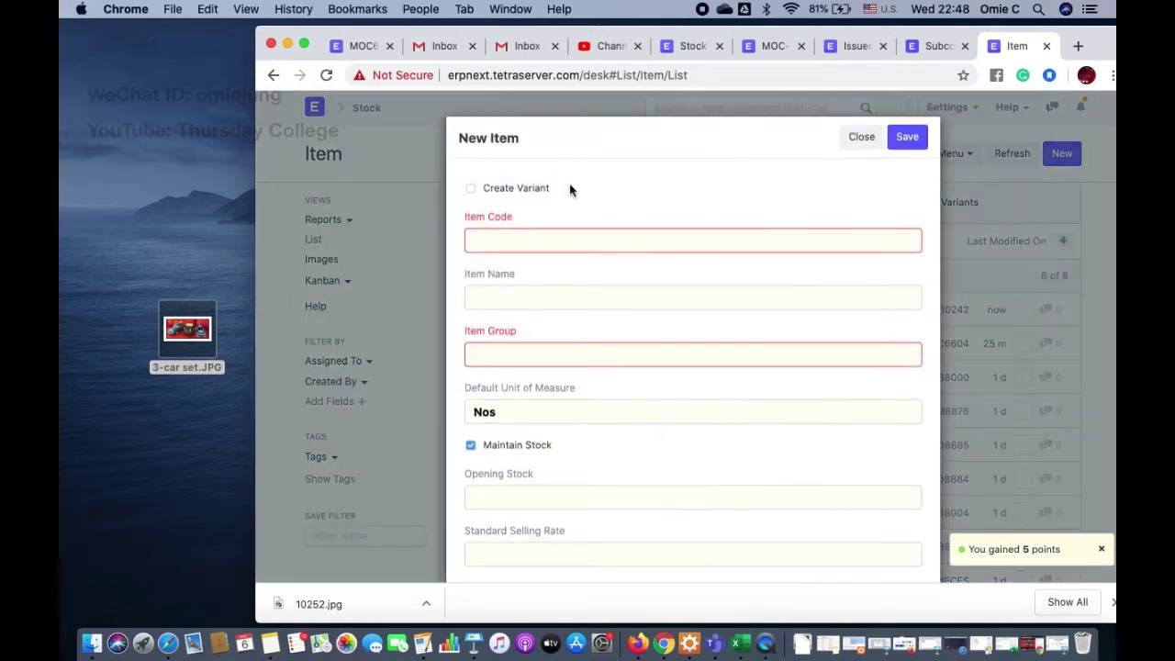
click(527, 242)
text(LEGO10252)
click(527, 300)
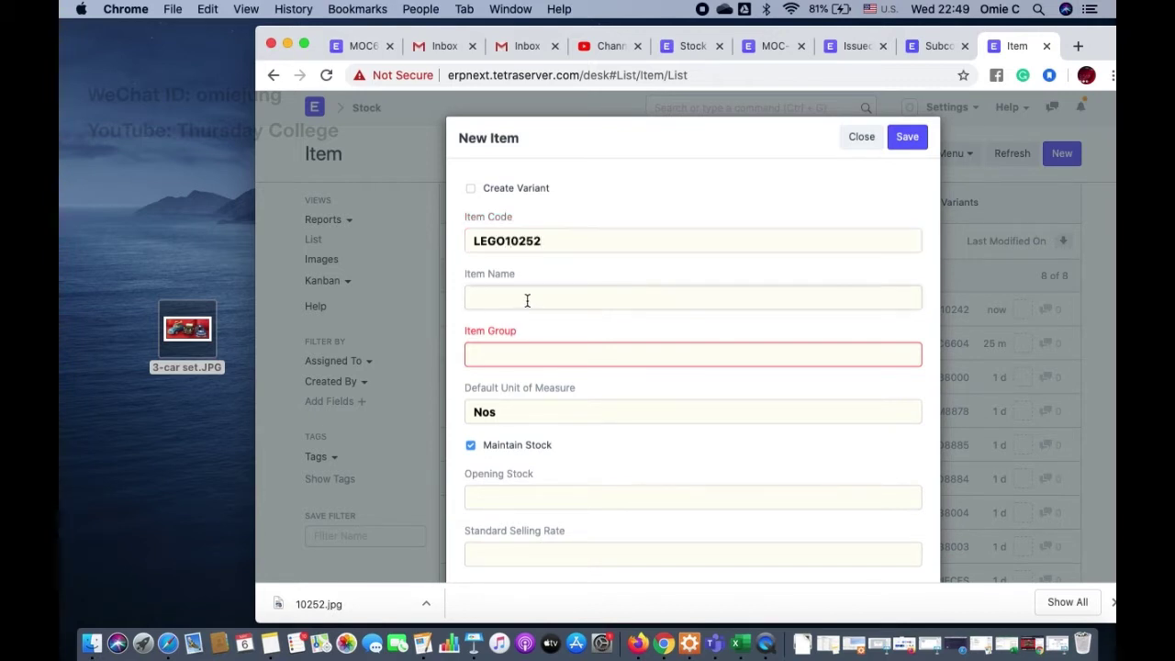
click(423, 645)
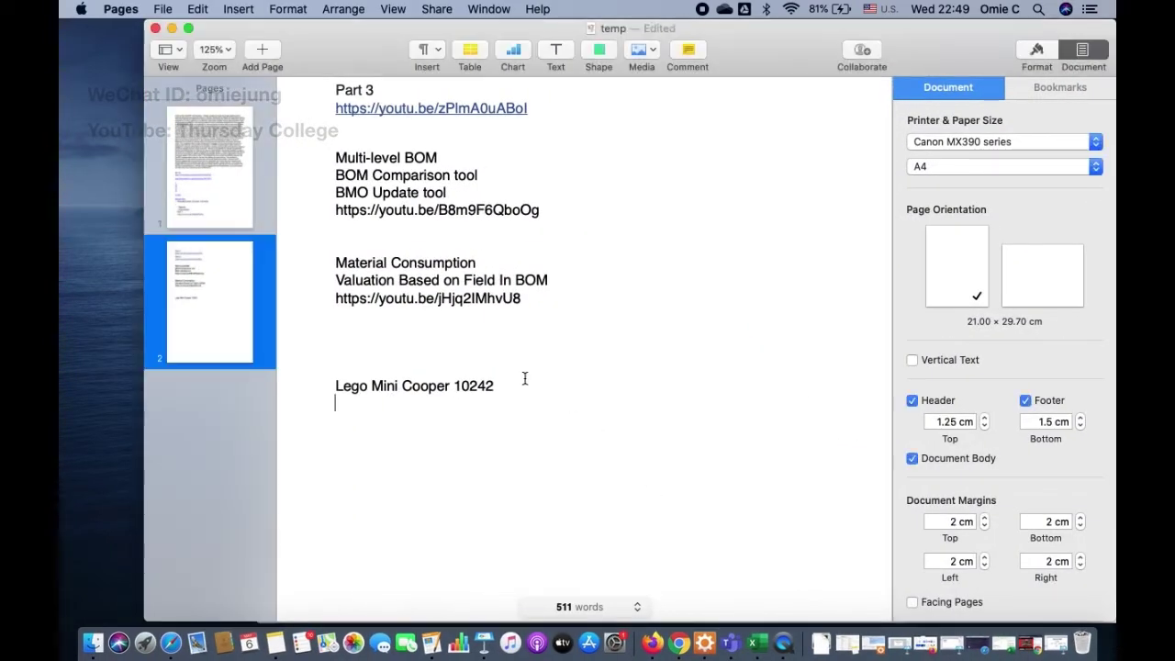
click(171, 28)
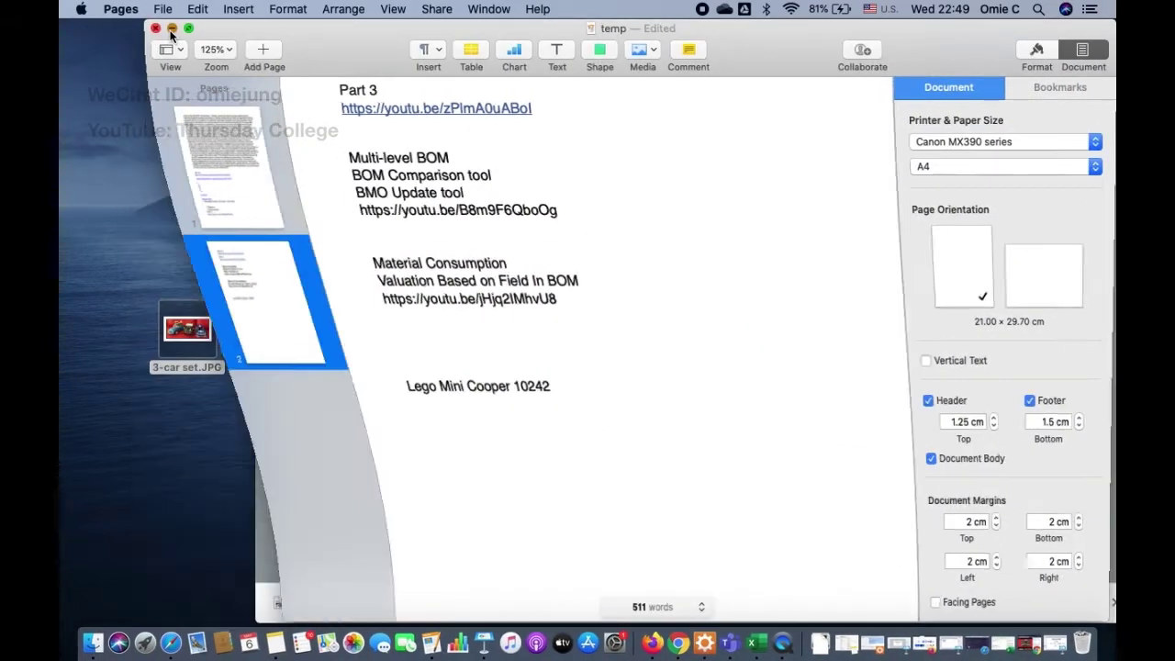
click(517, 305)
- Enter the item name Lego Volkswagen Beetle, referring to the 10252 box picture
text(Lego Vo)
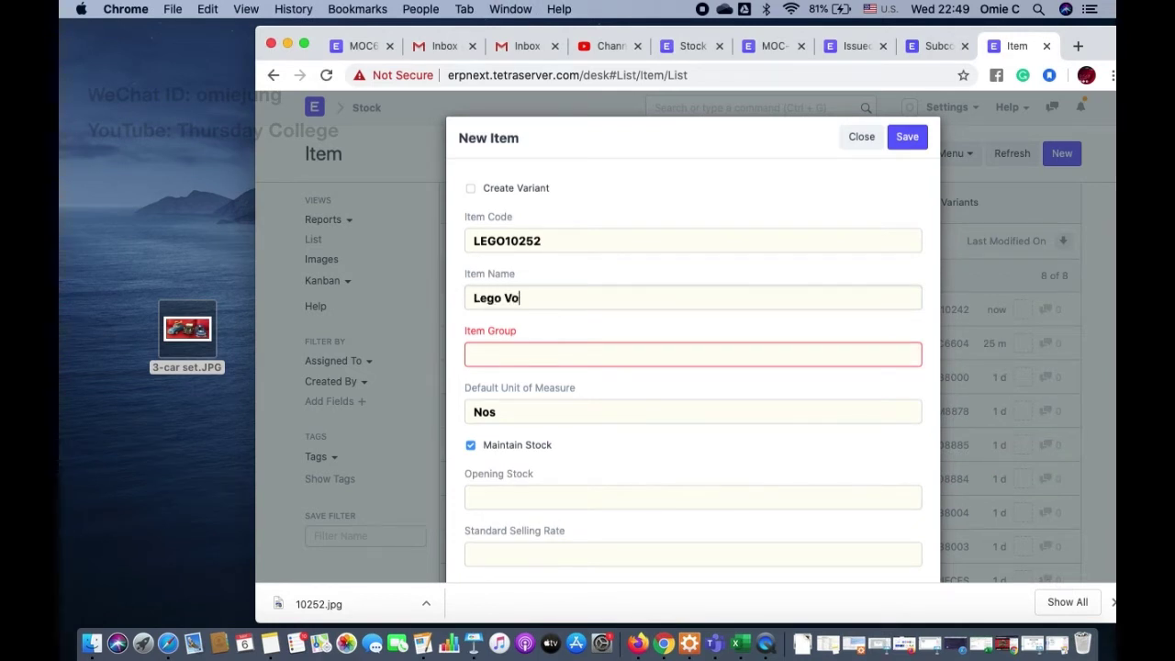
text(lkswa)
drag(408, 36, 730, 156)
click(323, 210)
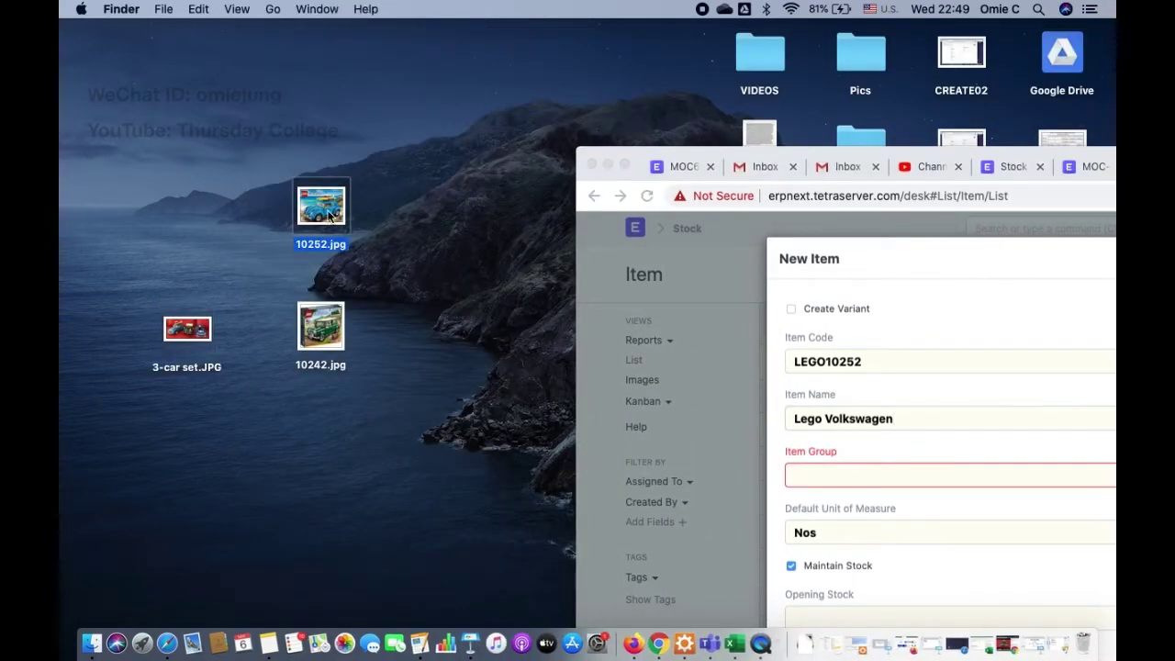
double_click(328, 213)
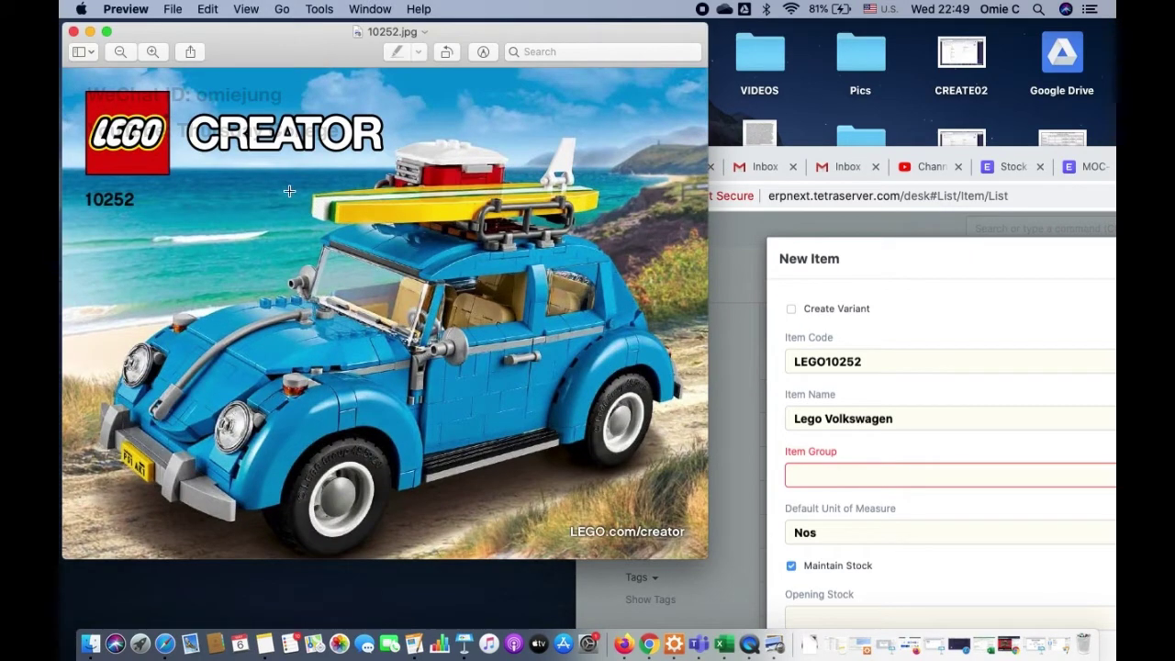
click(75, 35)
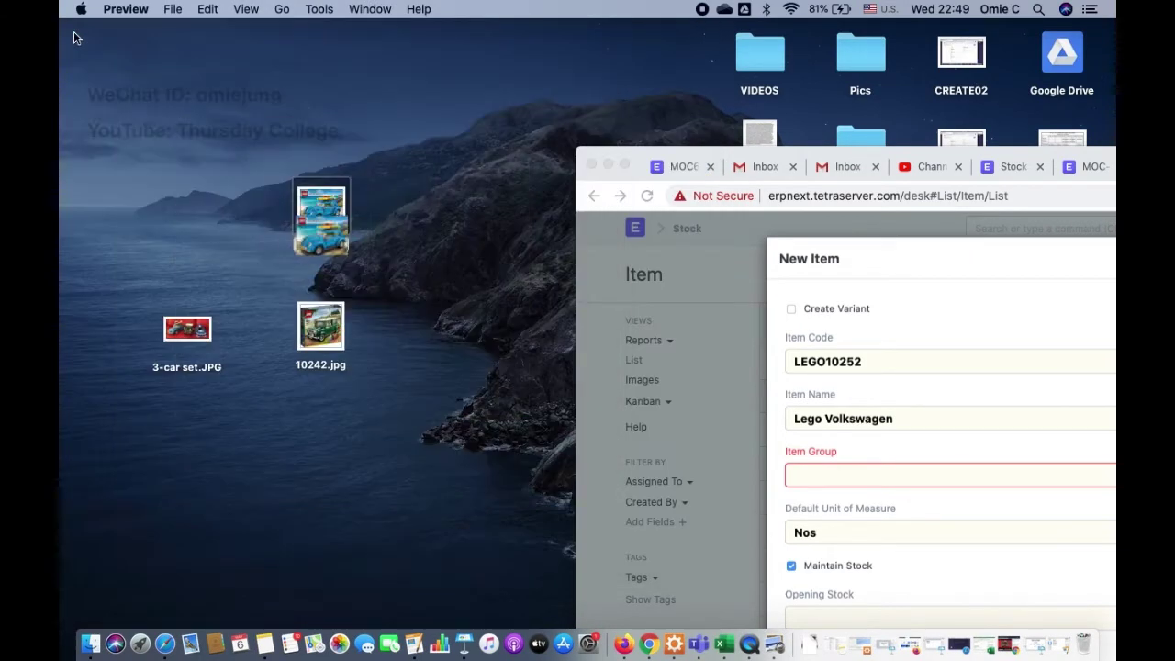
click(898, 420)
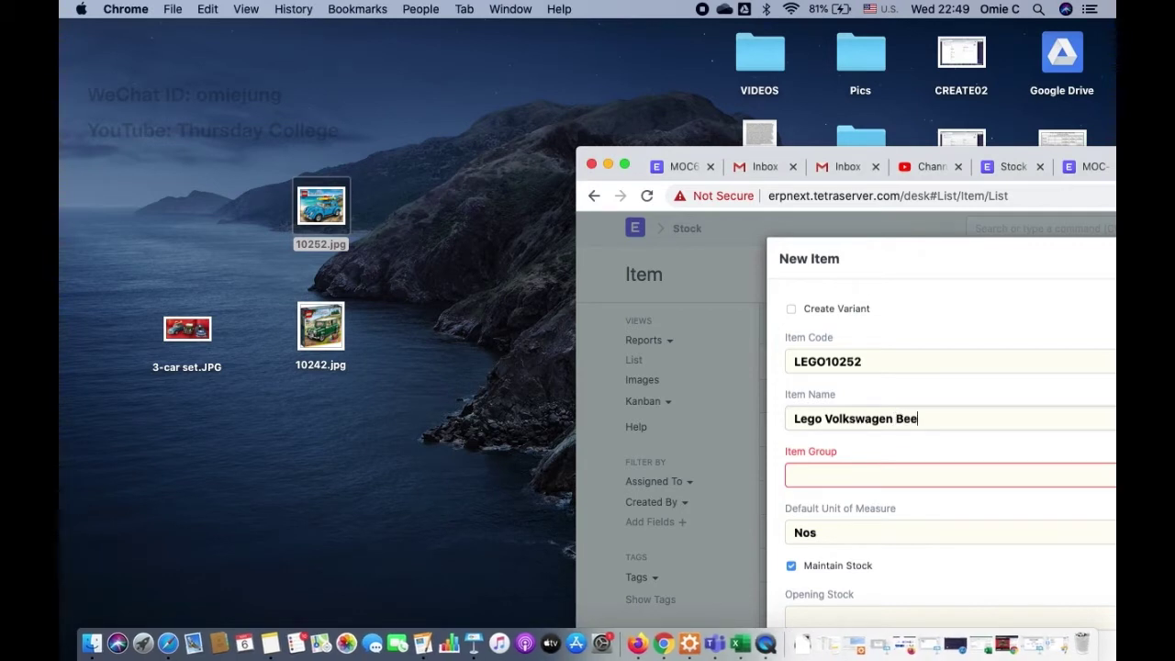
- Set item group Lego, replace unit Nos with Set, and save the item
click(875, 471)
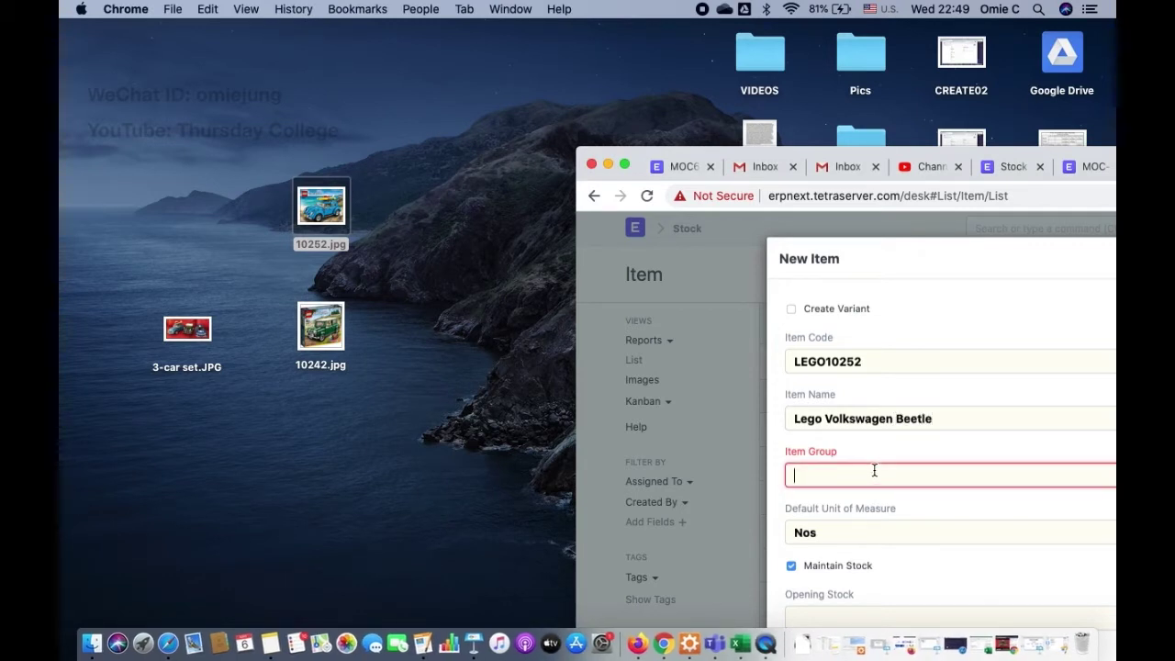
text(LE)
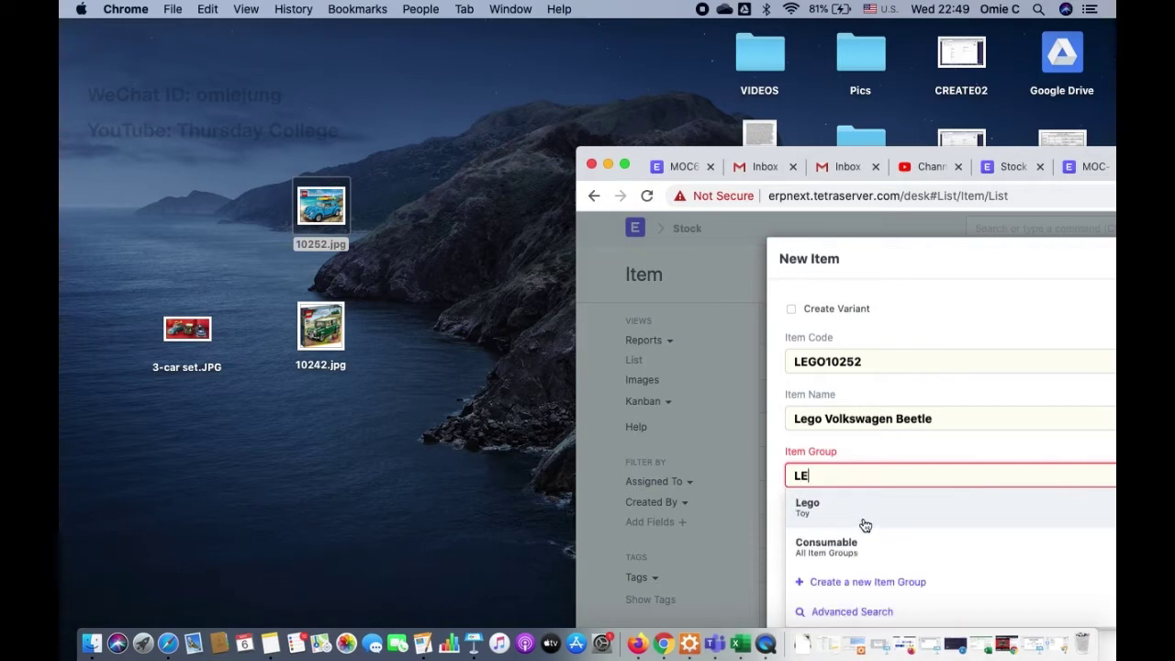
click(849, 512)
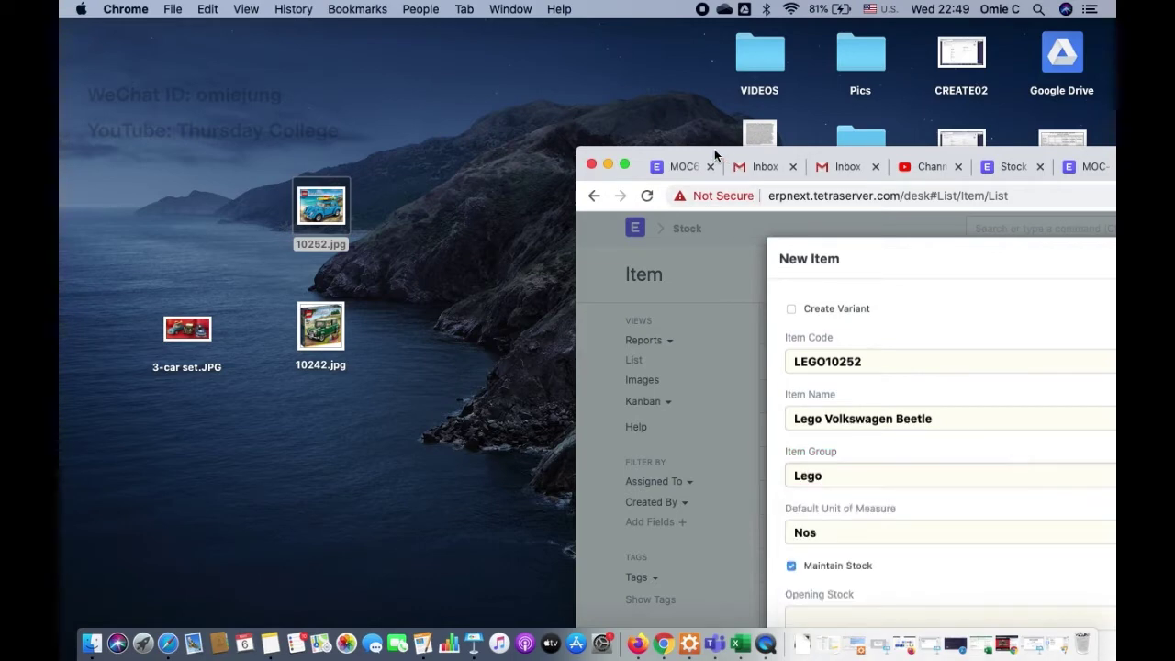
drag(714, 149, 414, 56)
click(524, 440)
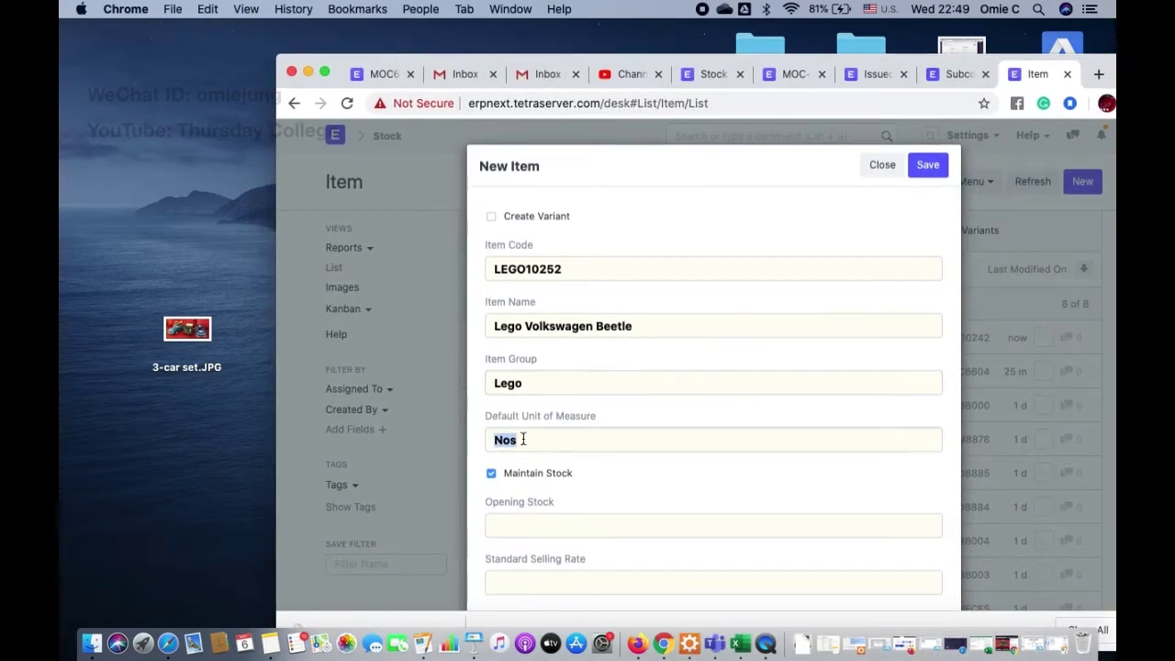
key(BackSpace)
key(BackSpace)
key(BackSpace)
text(Set)
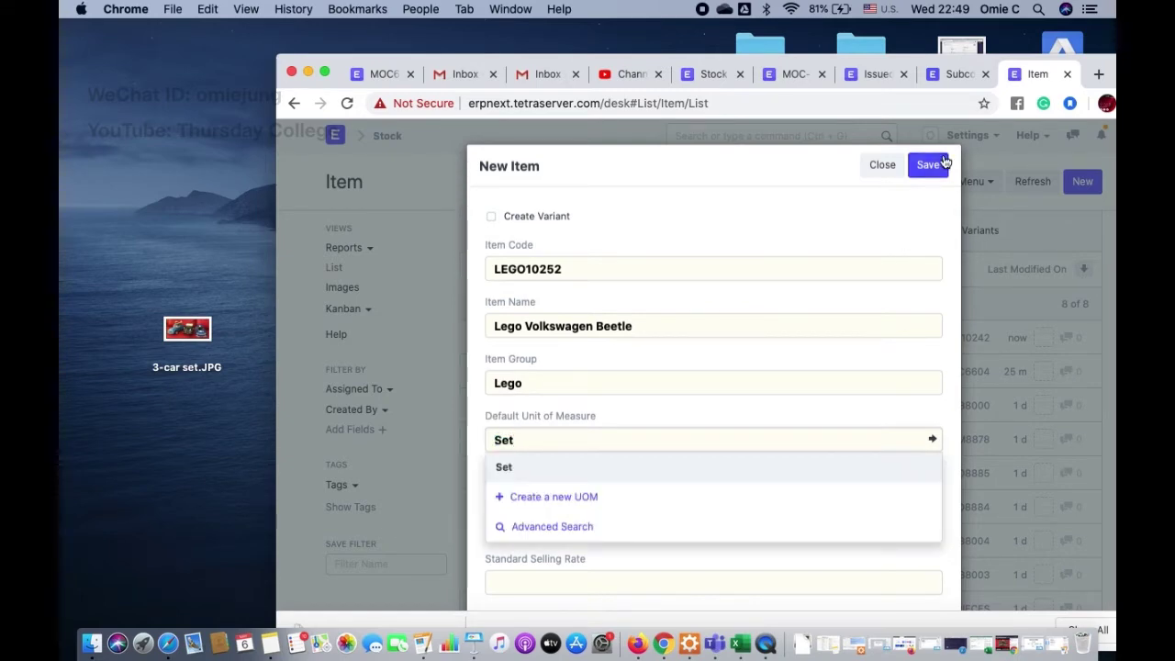
click(927, 165)
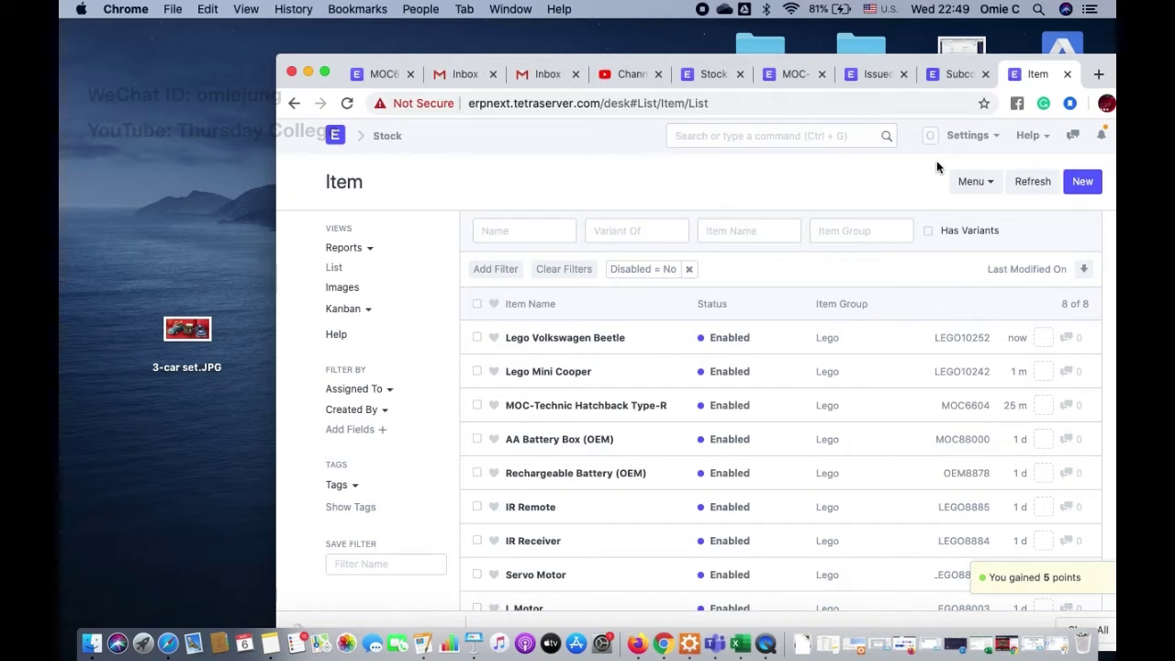
click(744, 646)
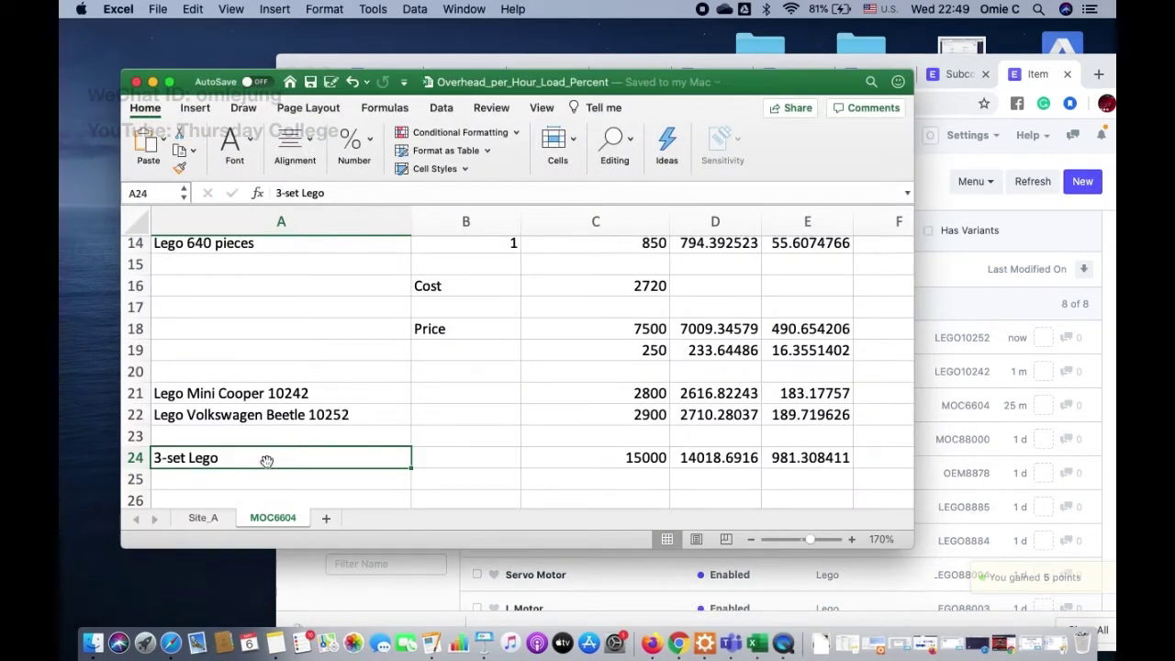
click(153, 82)
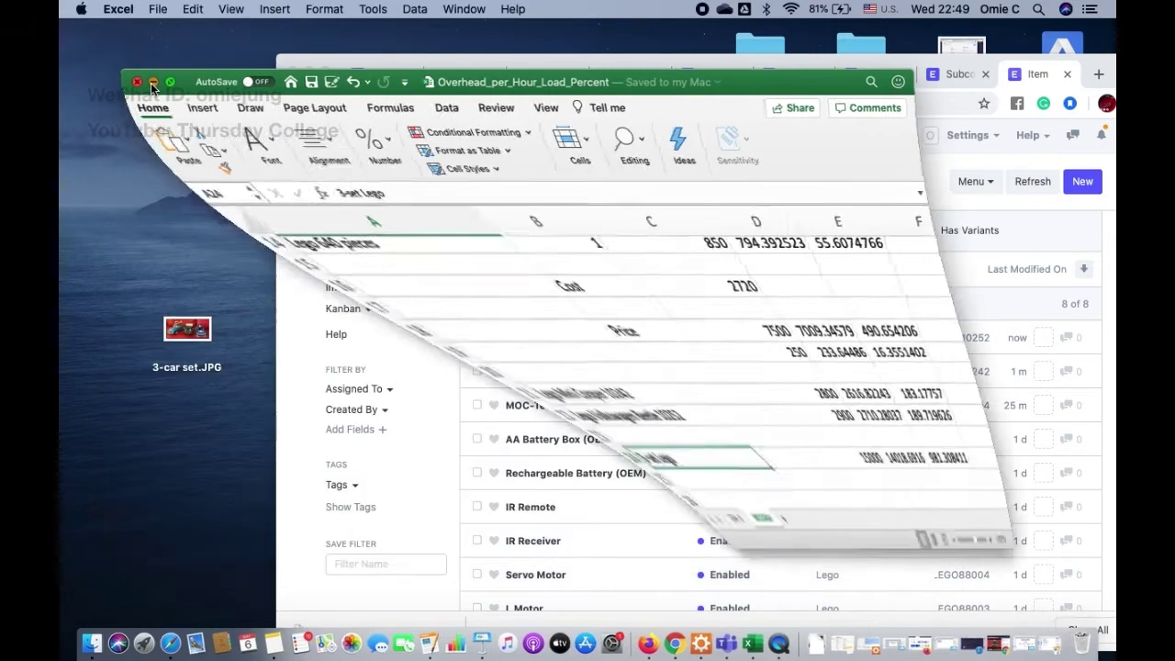
click(1083, 185)
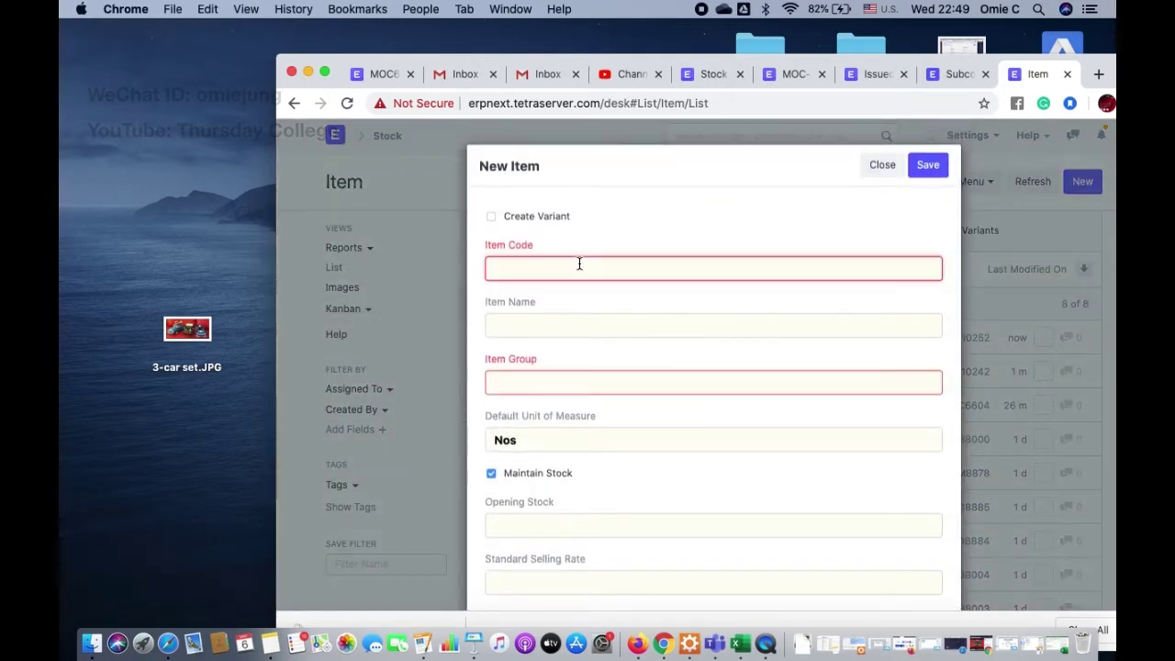
- Enter item code 3CARSET, fixing a typo, and item name 3-Car Lego Set
text(3CARSSET)
key(Left)
key(Left)
key(Left)
text(S)
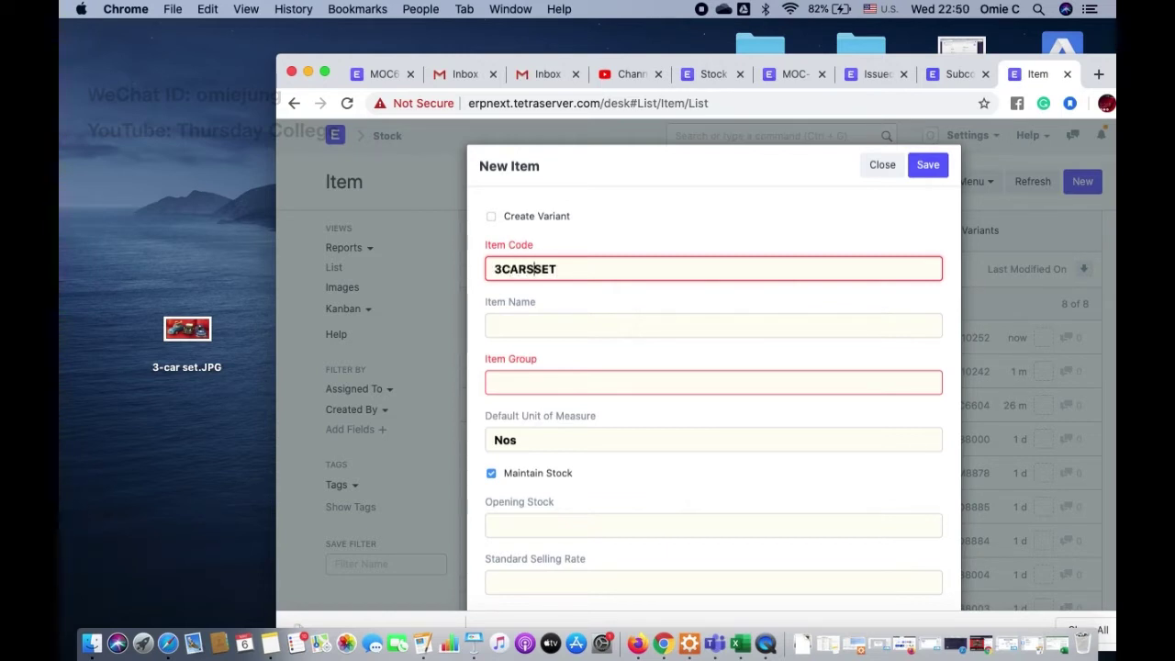
key(BackSpace)
click(543, 327)
text(3-)
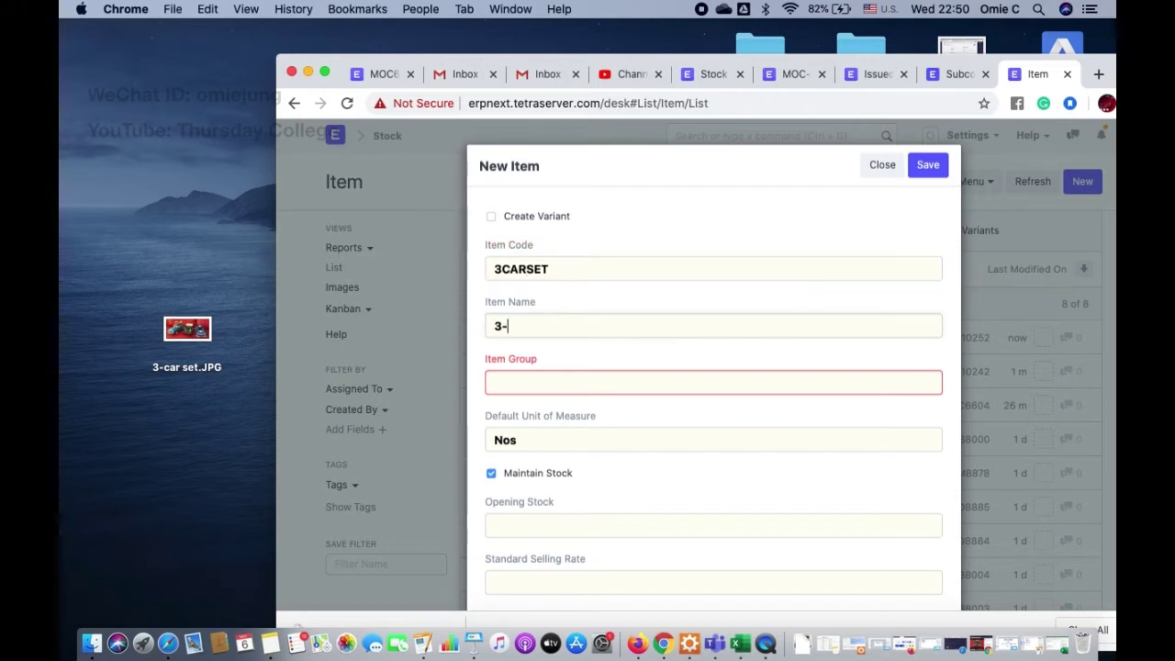
text(Car Lego Set)
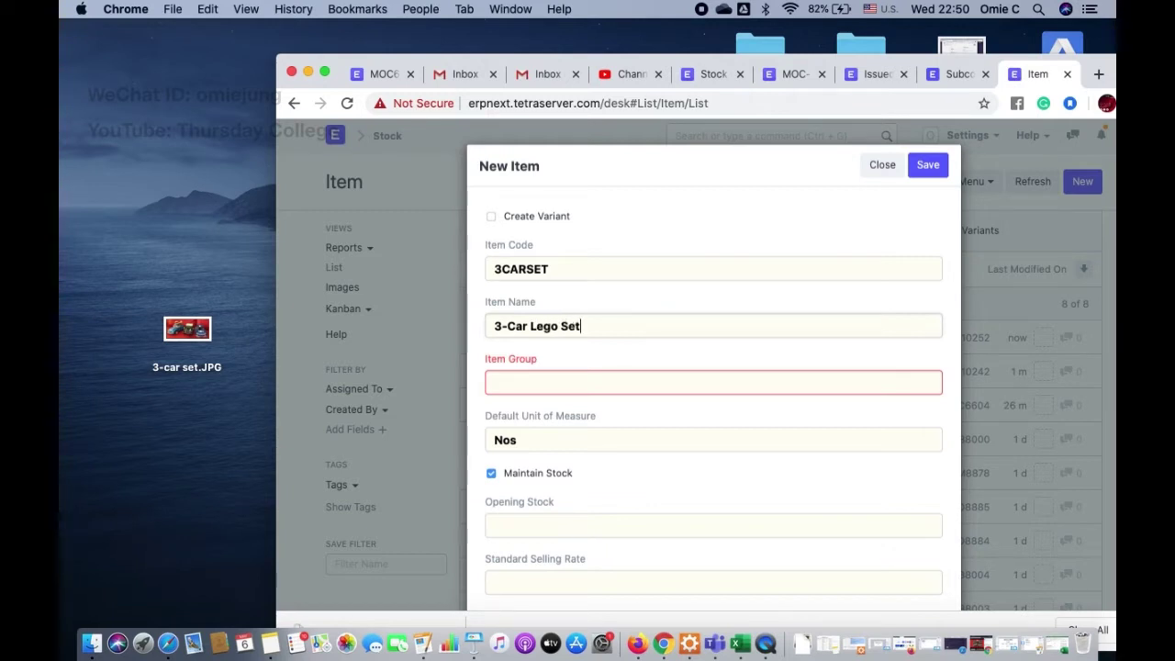
- Set group Lego and unit Set, save, then open the Lego Mini Cooper item
click(529, 386)
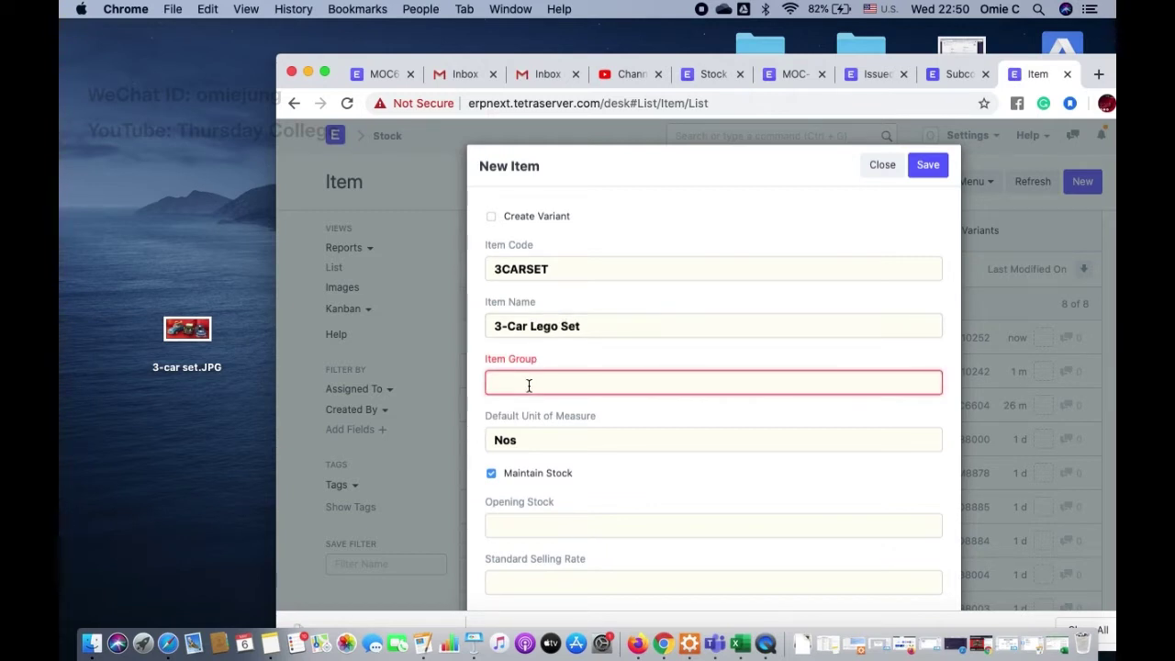
text(L)
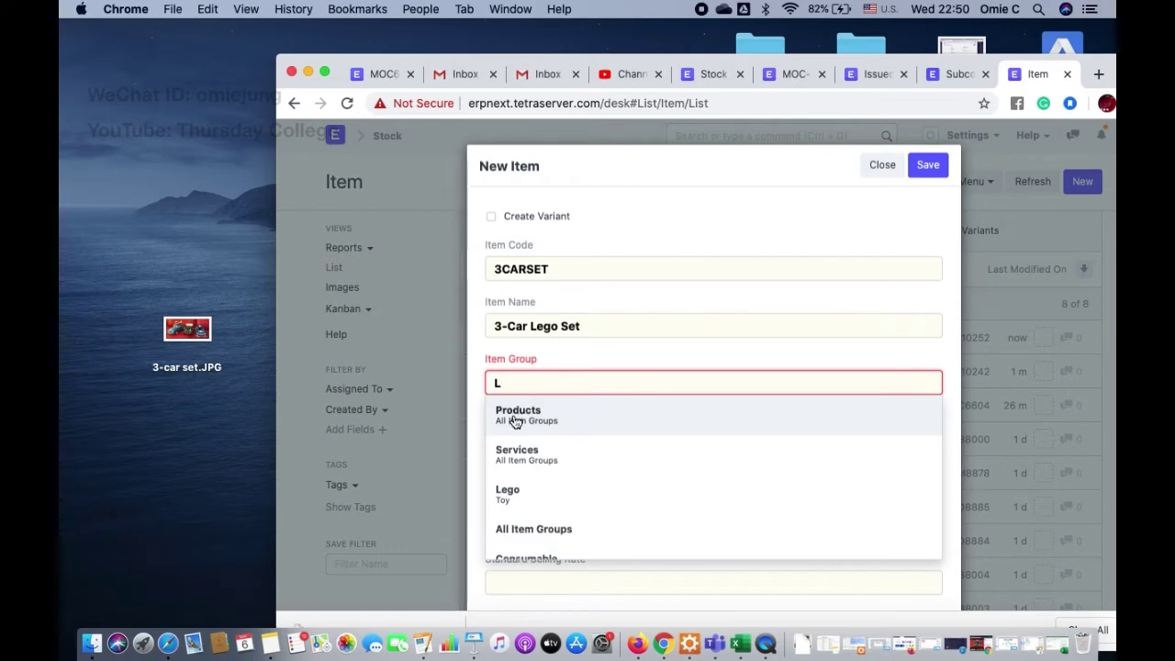
click(511, 501)
double_click(524, 439)
text(Set)
click(929, 165)
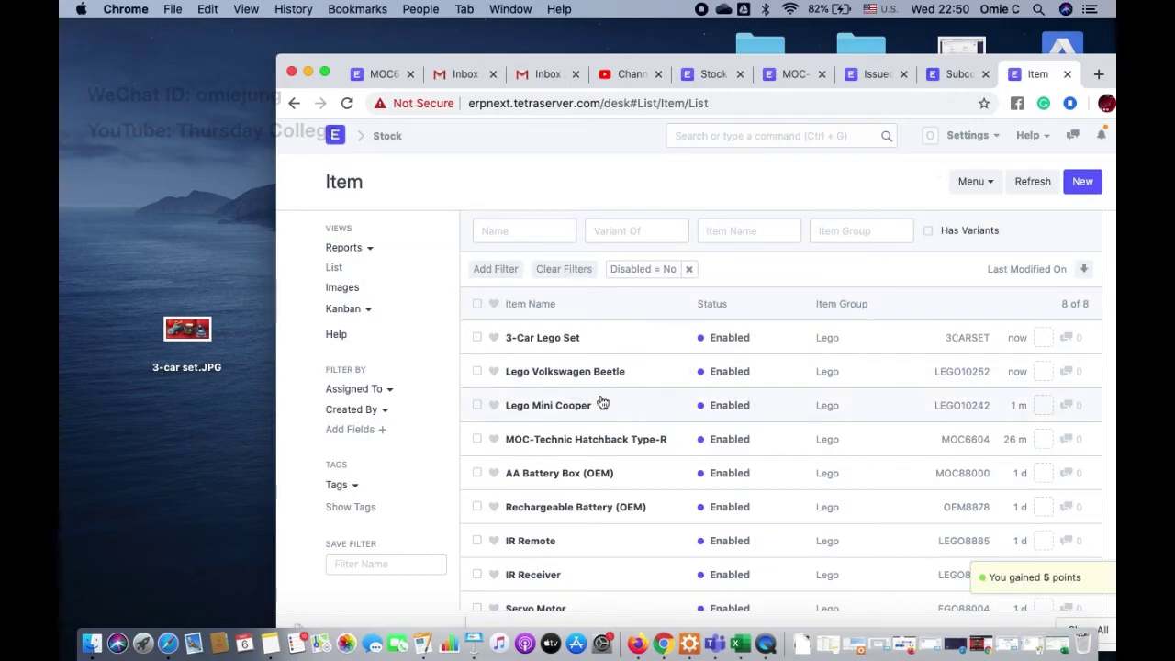
click(563, 405)
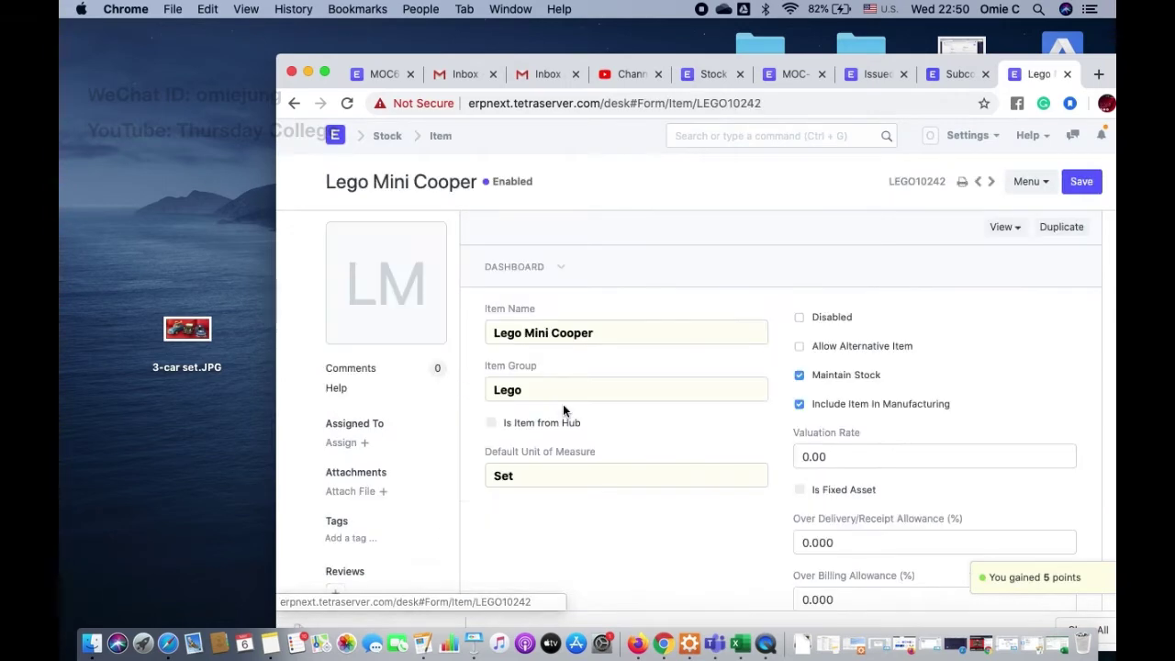
- Upload 10242.jpg as the Lego Mini Cooper item's picture
click(385, 284)
click(379, 322)
drag(338, 62, 621, 68)
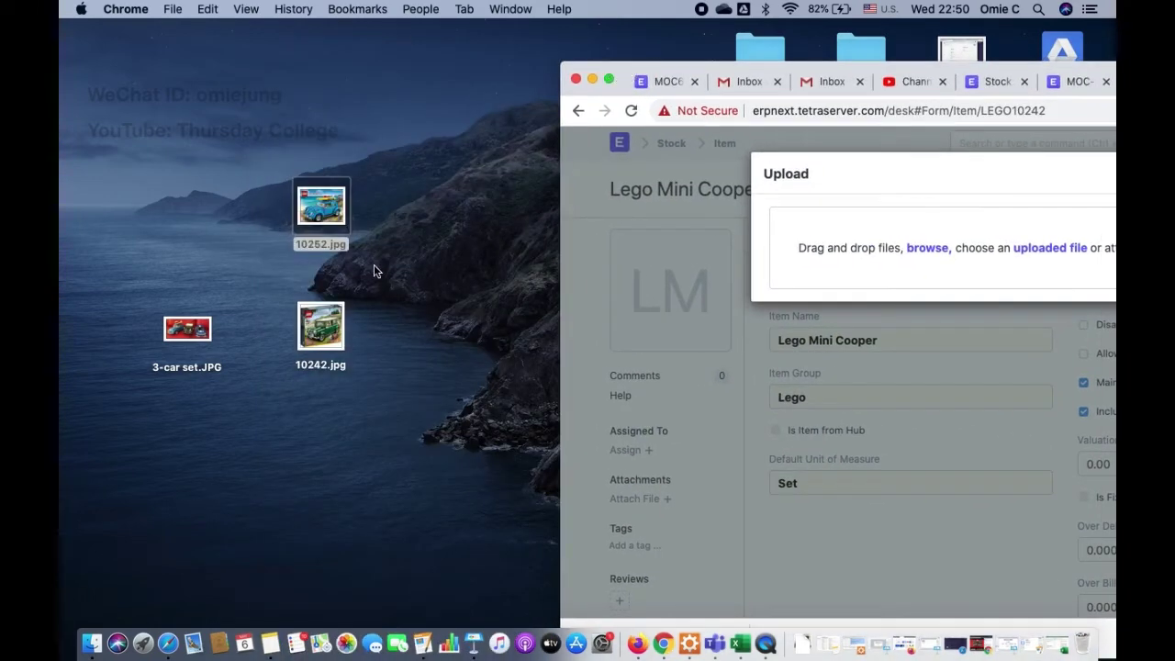
drag(326, 326, 864, 266)
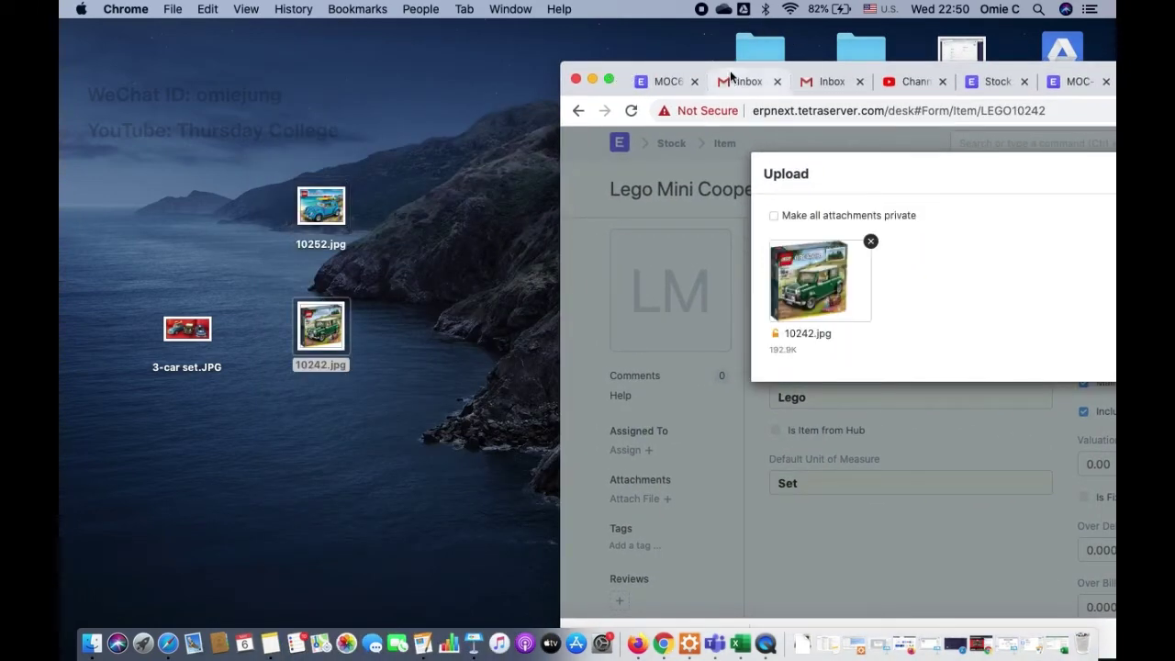
drag(674, 71, 395, 53)
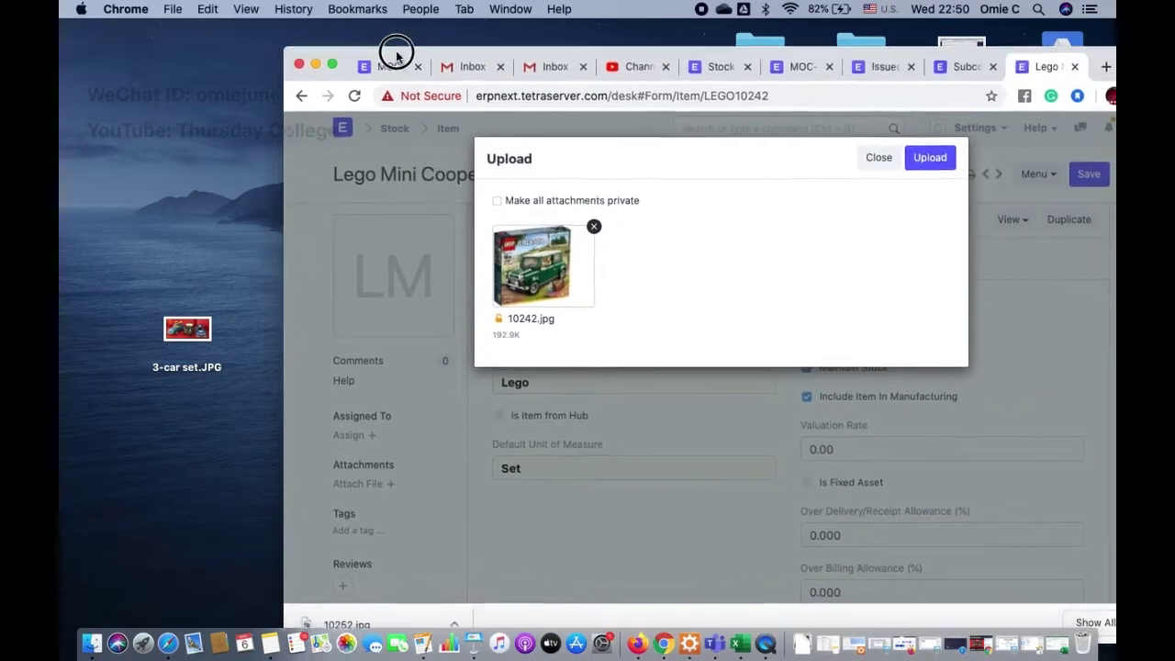
click(926, 155)
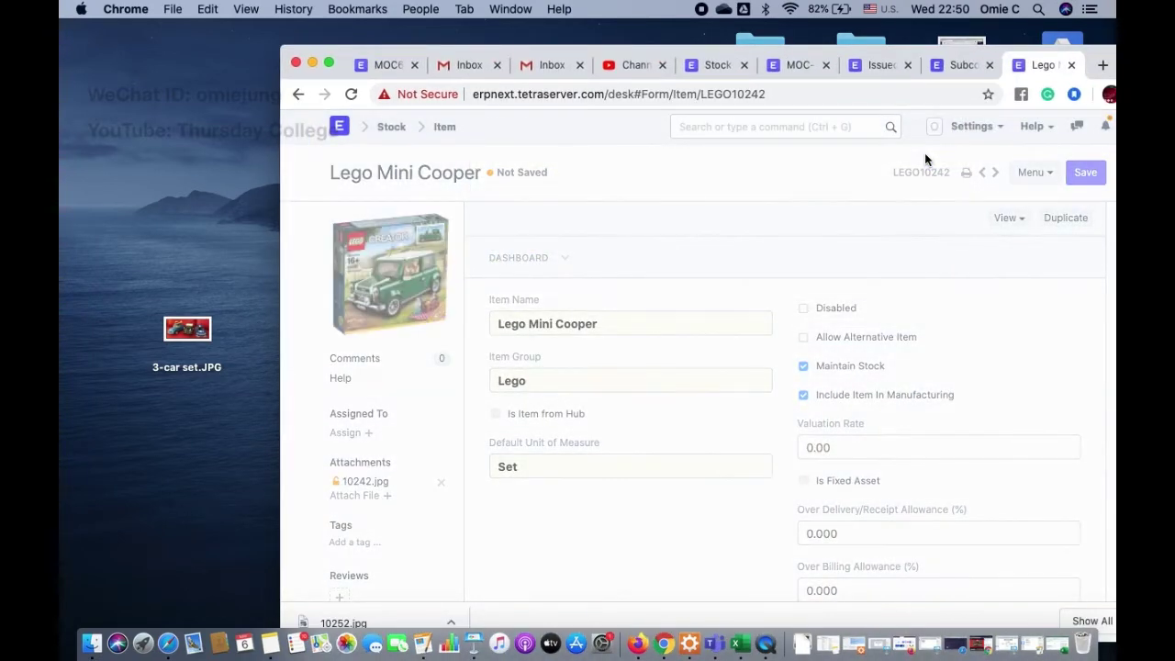
- Save the Lego Mini Cooper item and return to the Item list
key(ctrl+s)
drag(348, 54, 283, 75)
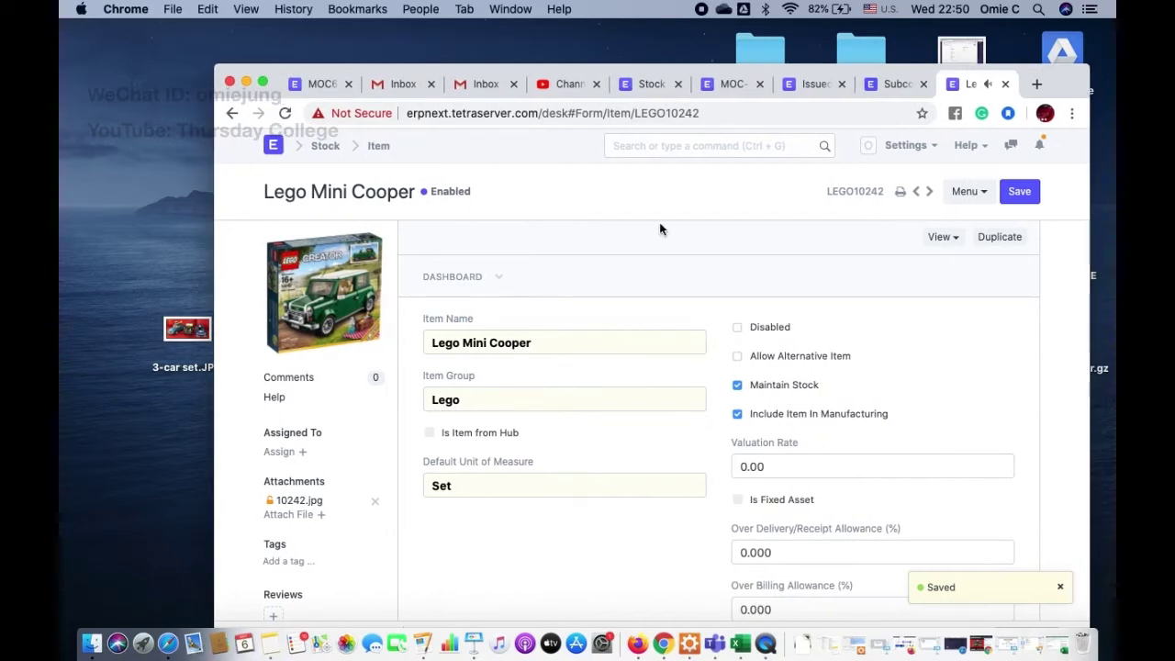
click(1013, 197)
click(680, 149)
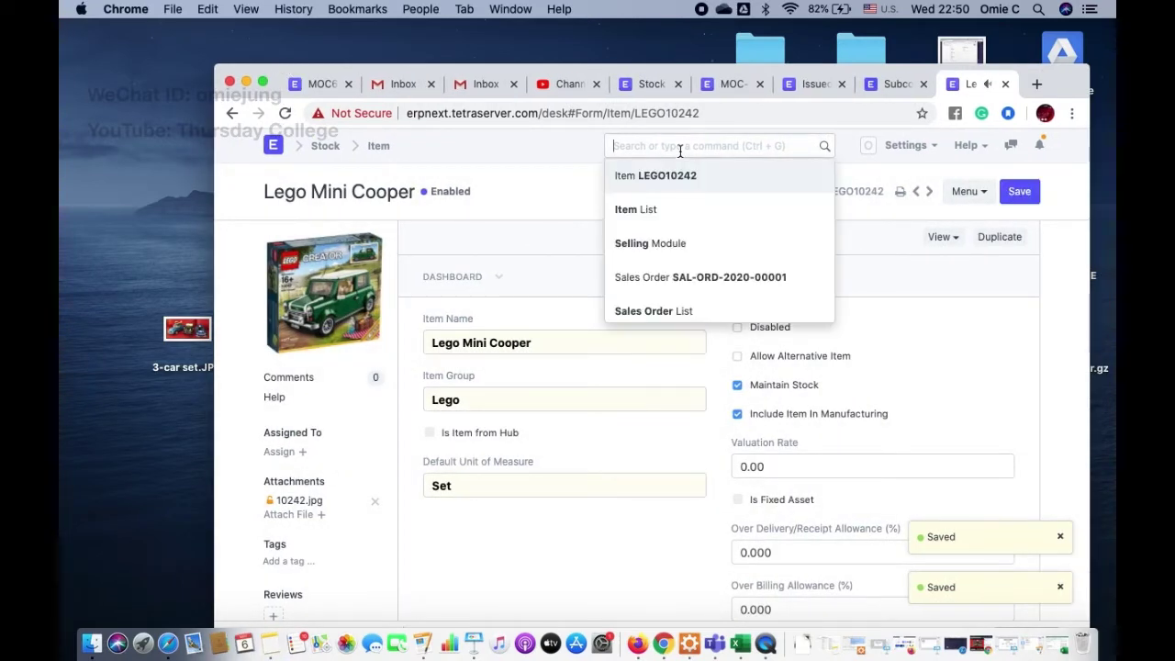
click(655, 209)
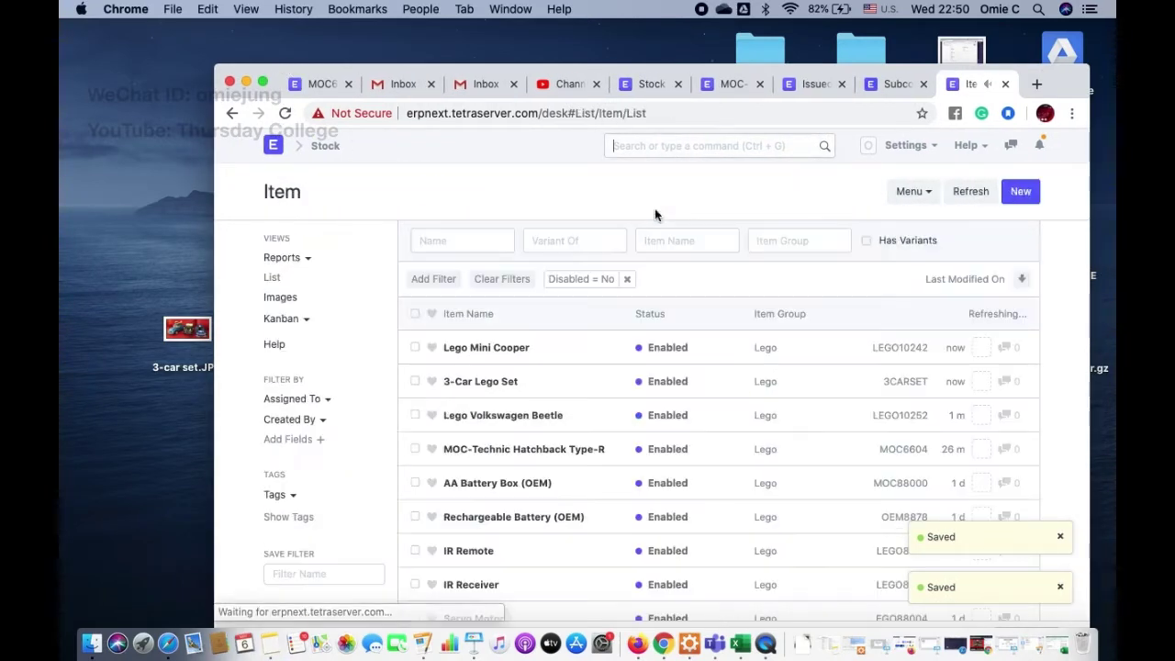
- Open Lego Volkswagen Beetle and upload 10252.jpg as its picture
click(488, 415)
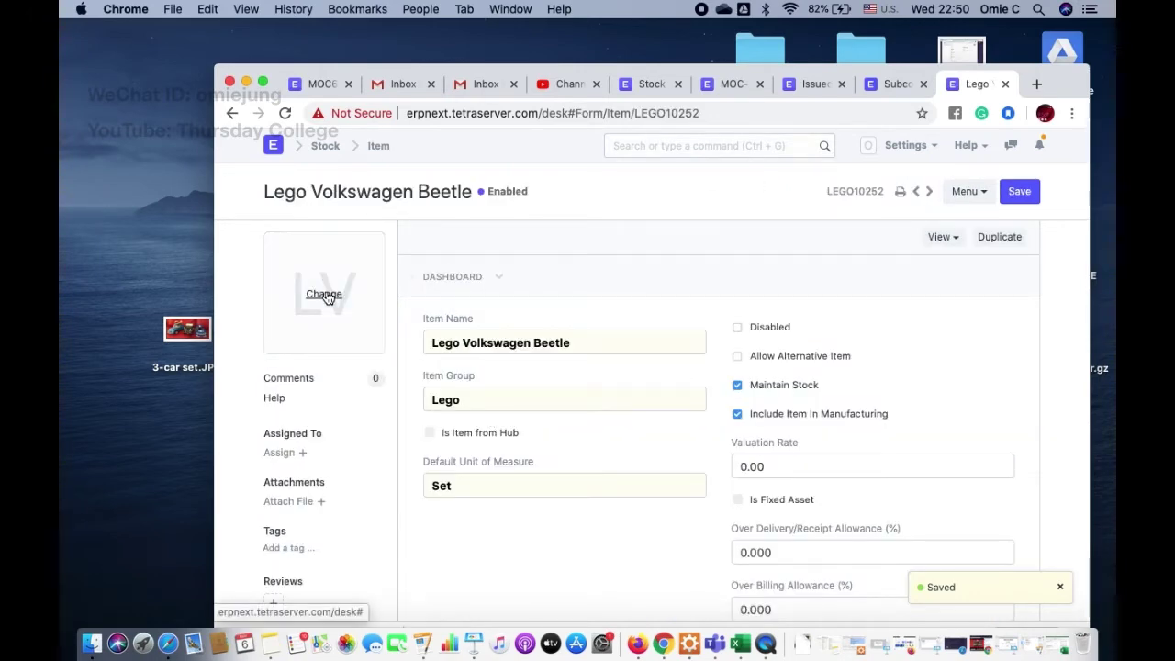
click(322, 294)
click(292, 324)
drag(257, 70, 488, 118)
drag(321, 207, 777, 299)
drag(688, 126, 399, 103)
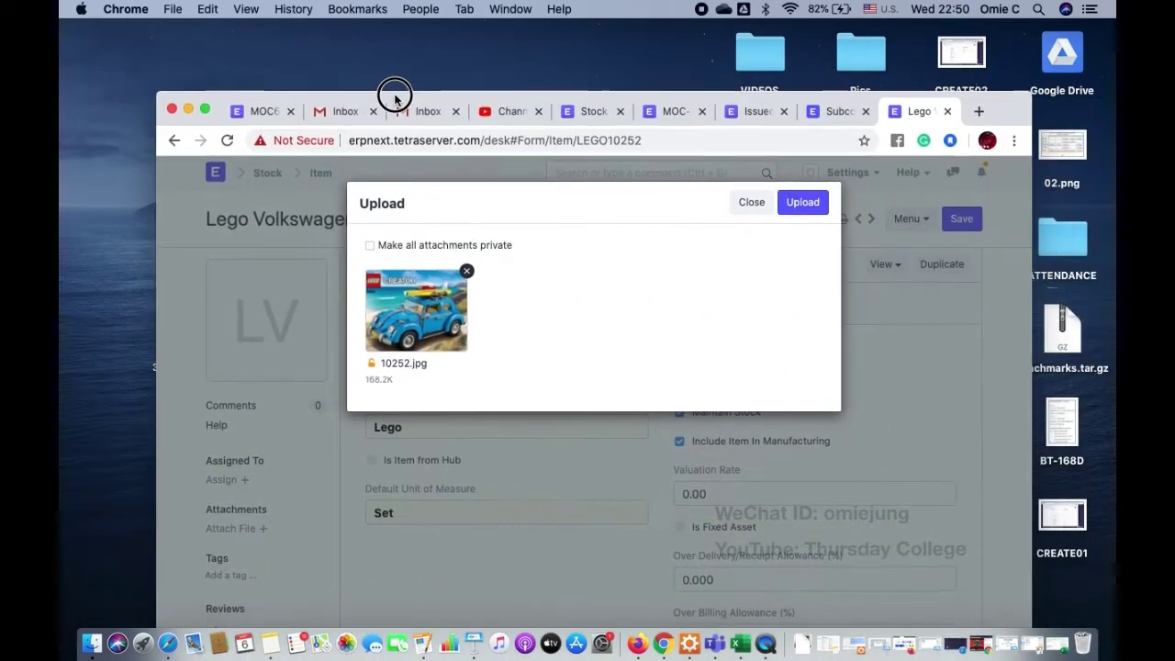
click(814, 207)
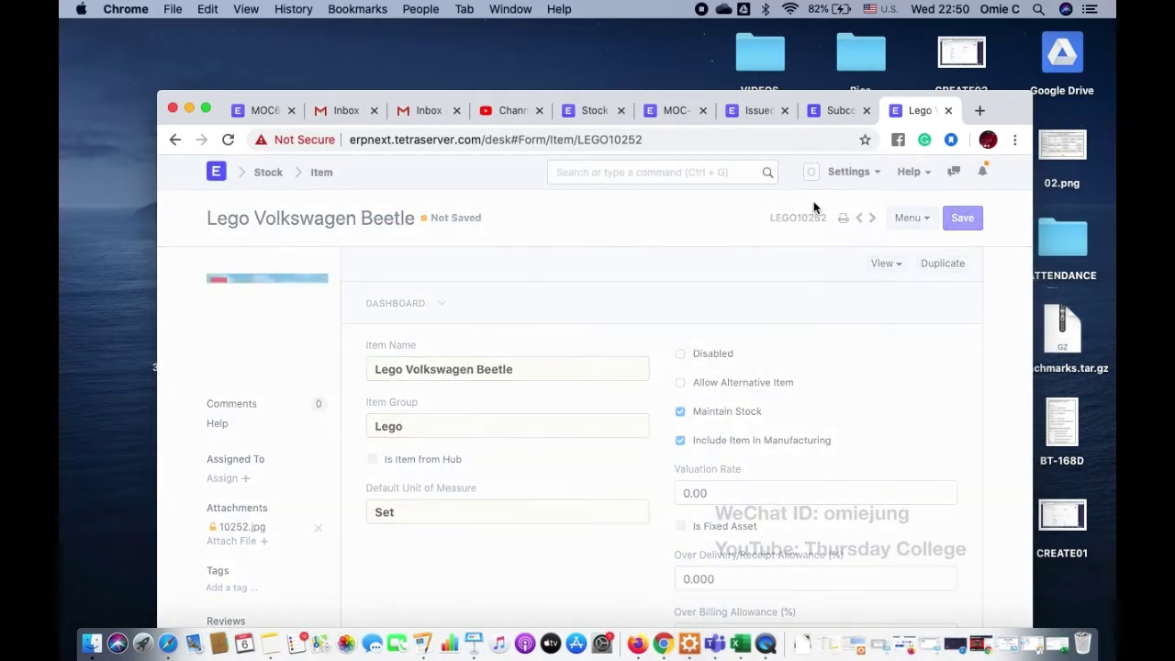
- Save the Beetle item, return to the Item list, and open 3-Car Lego Set
click(976, 220)
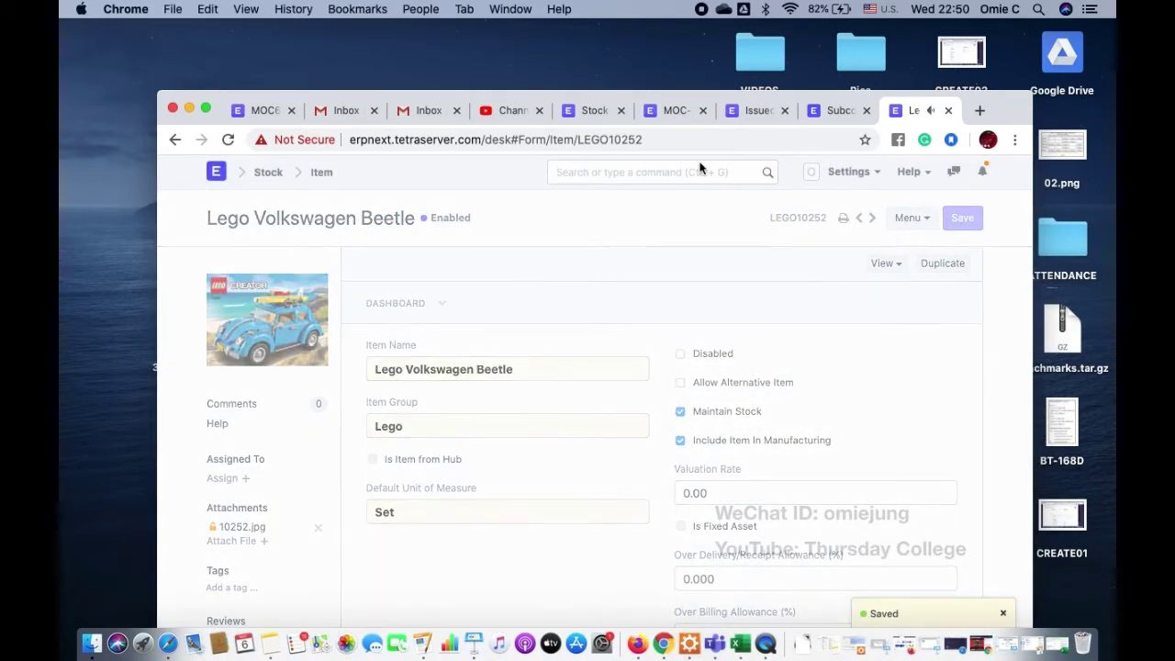
click(656, 171)
text(Ite)
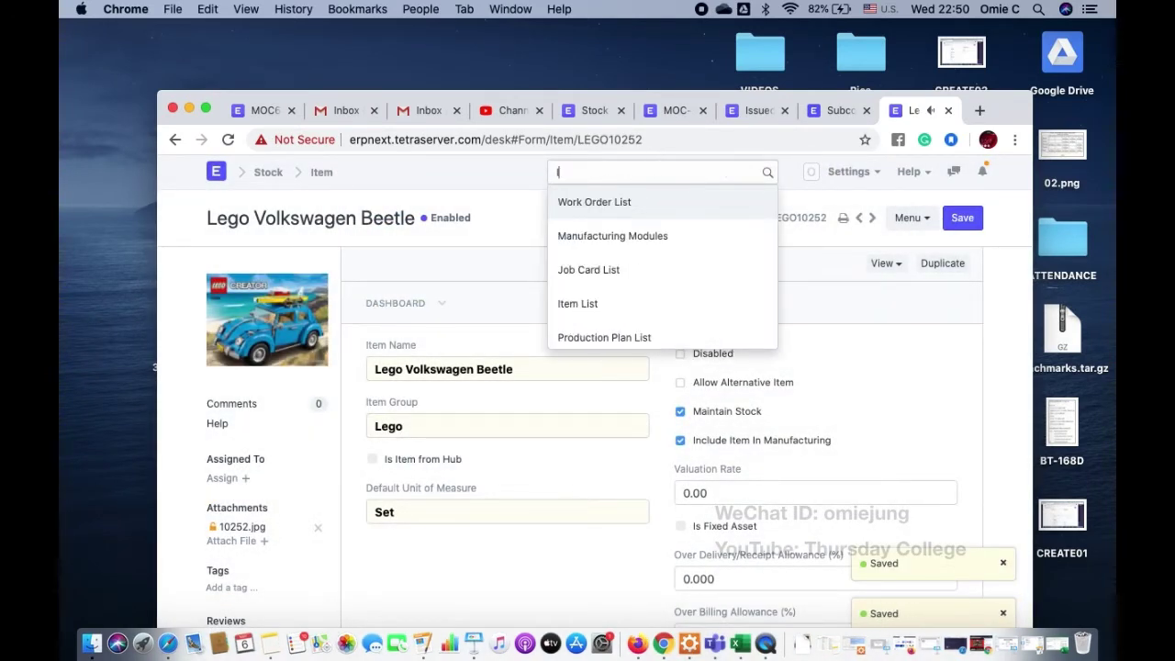
click(604, 244)
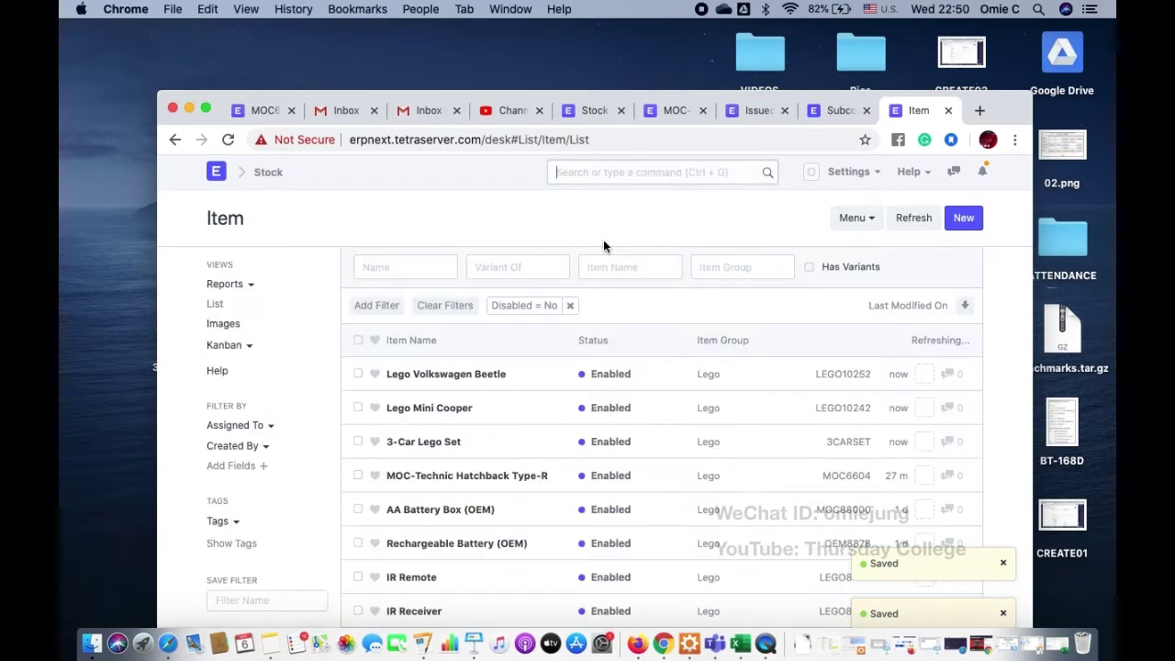
click(450, 444)
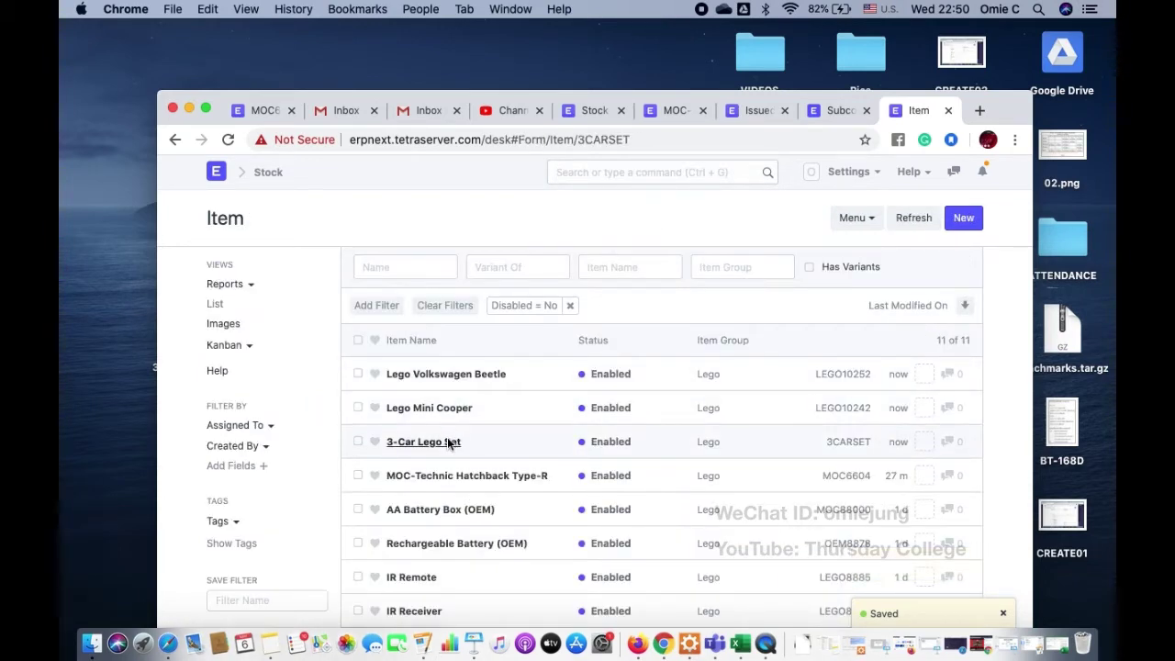
- Upload 3-car set.JPG as the 3-Car Lego Set item's image and save it
click(259, 311)
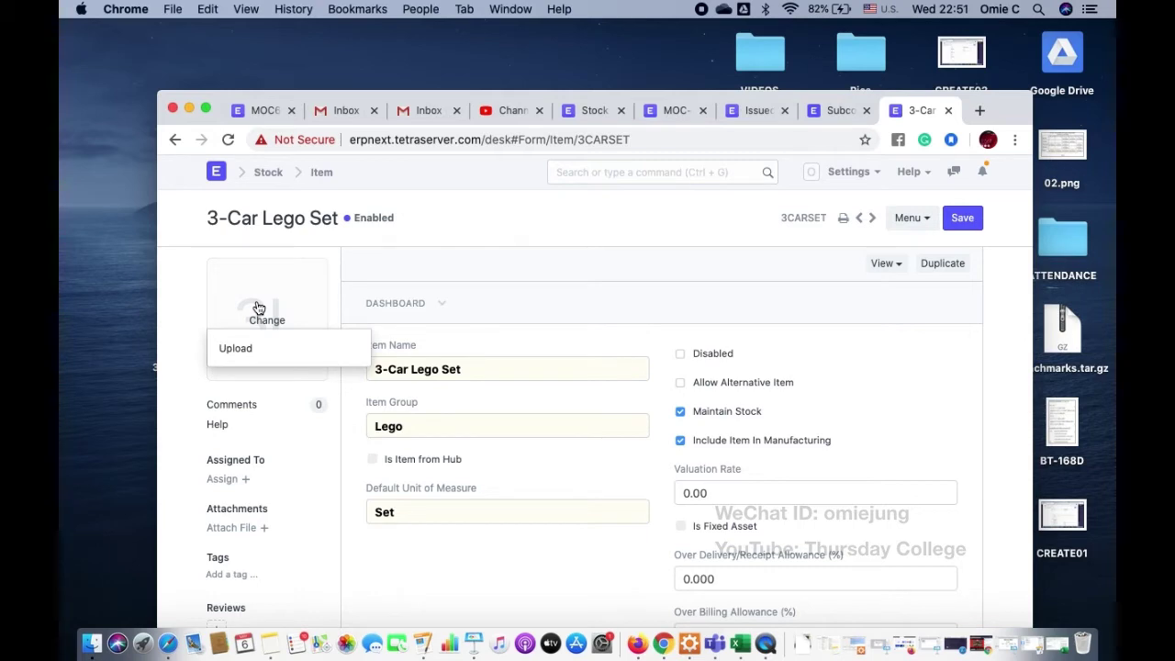
click(249, 350)
drag(223, 99, 552, 109)
drag(187, 332, 805, 287)
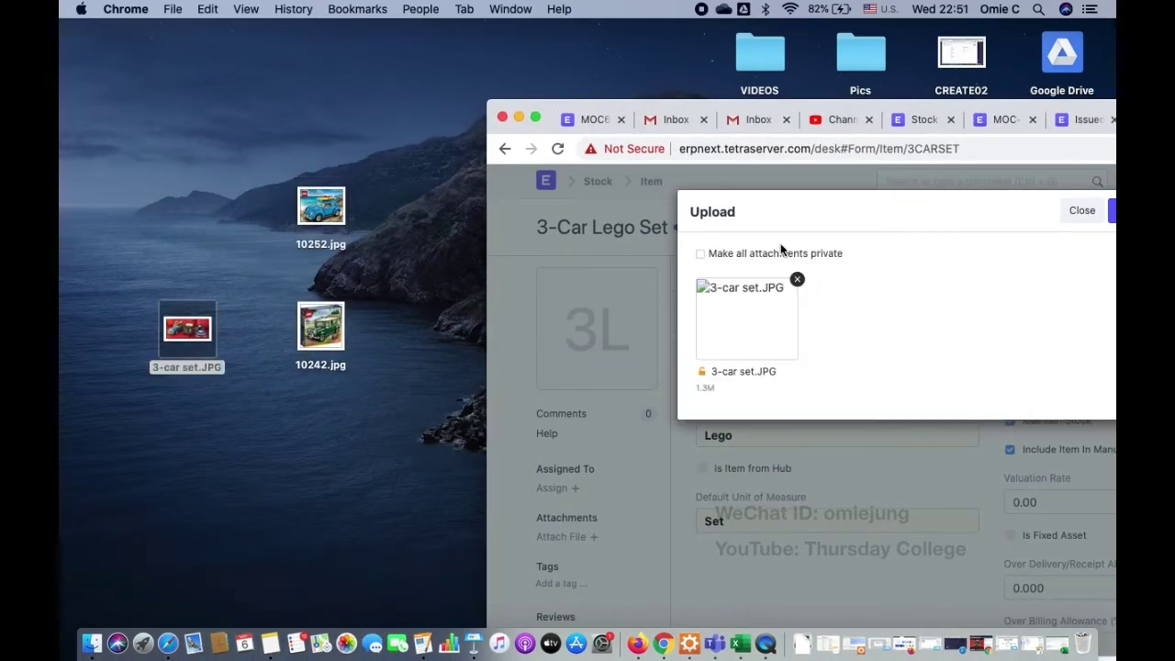
drag(604, 103, 264, 84)
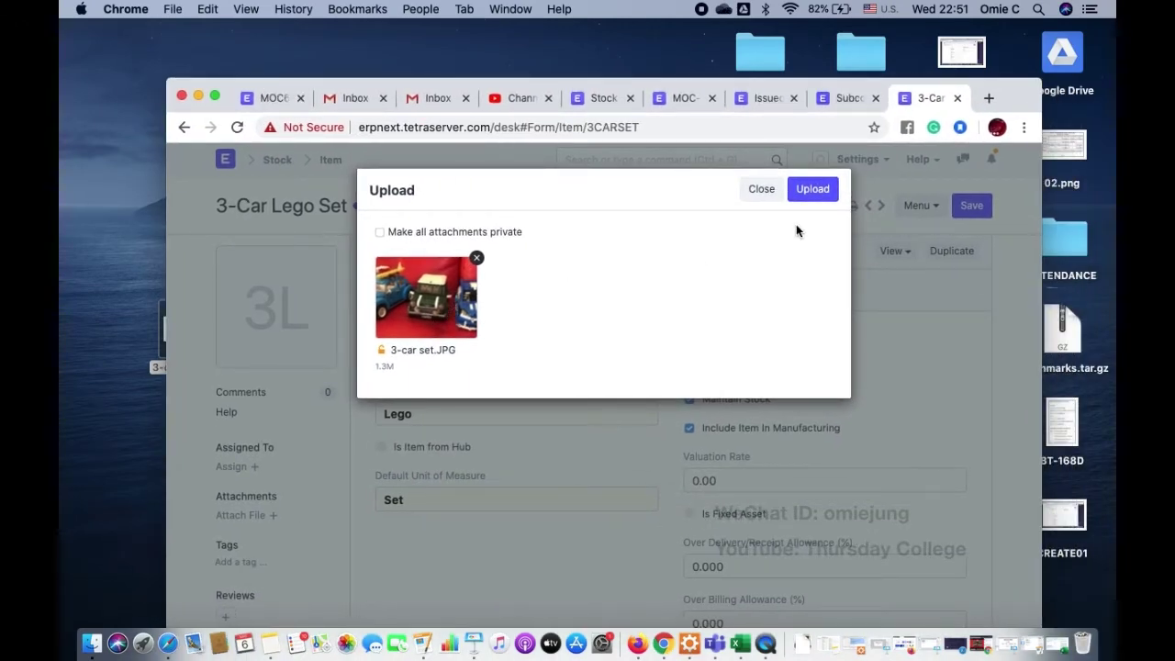
click(827, 186)
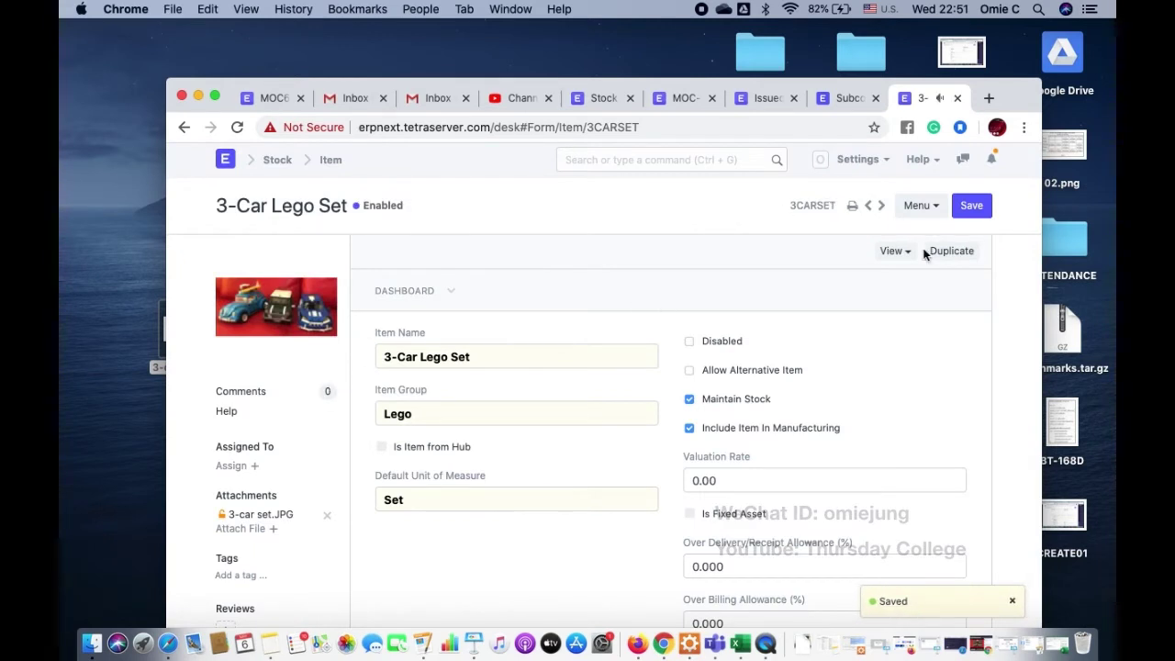
click(977, 204)
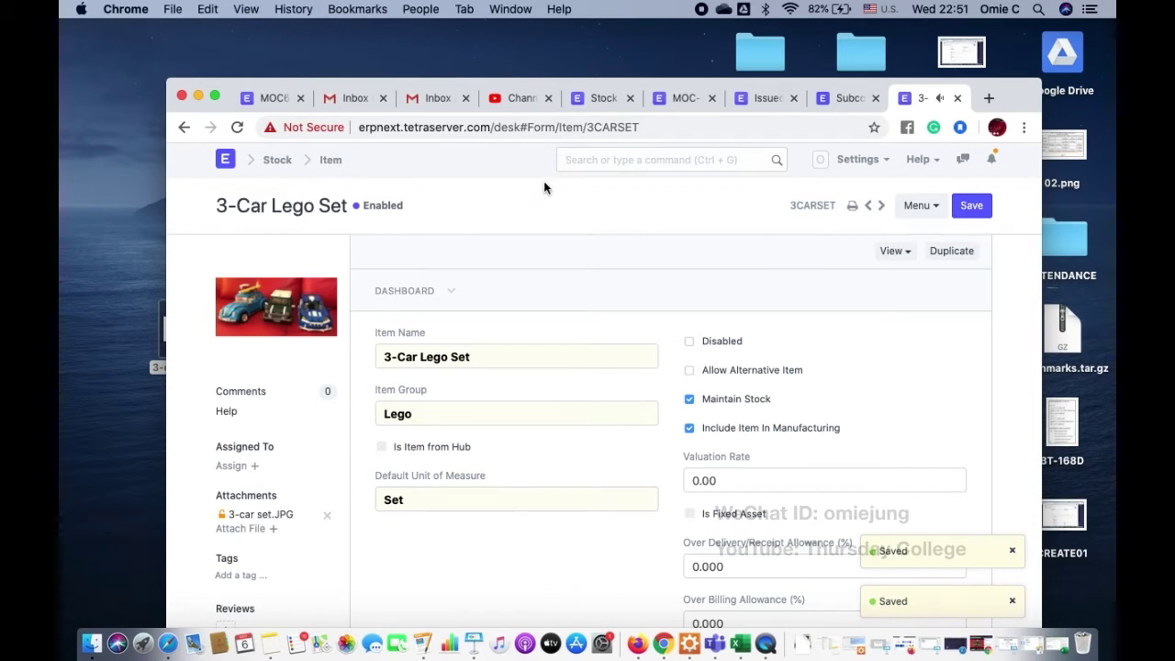
- Reopen the 3-Car Lego Set item from the Item list to check its picture
click(607, 159)
click(586, 225)
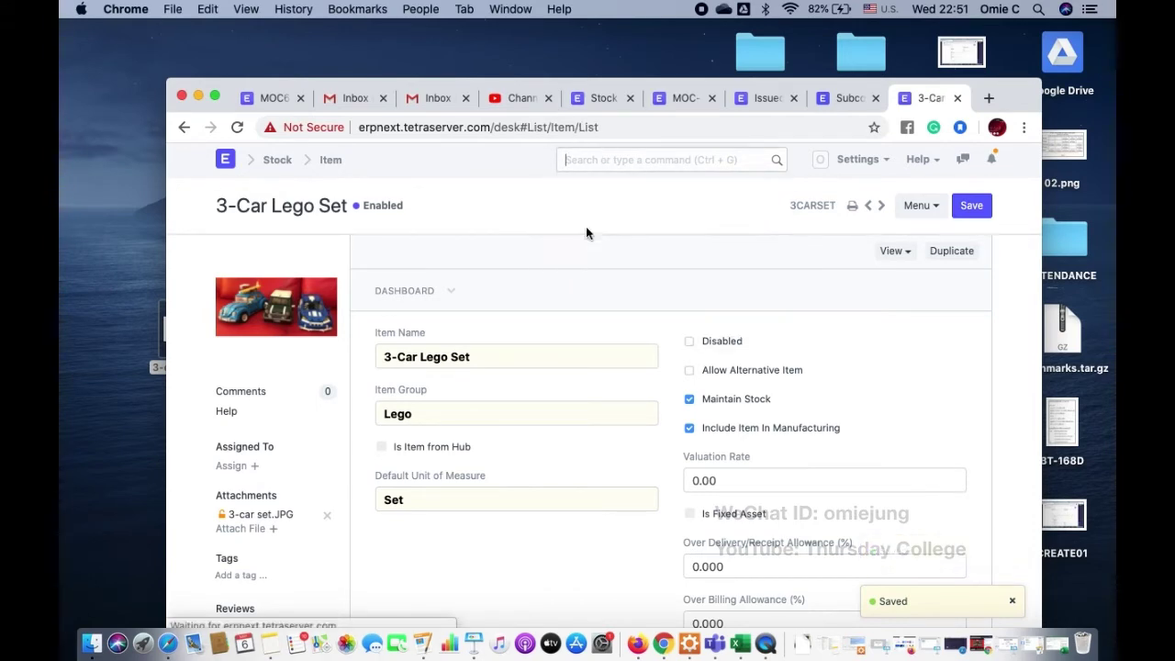
click(459, 364)
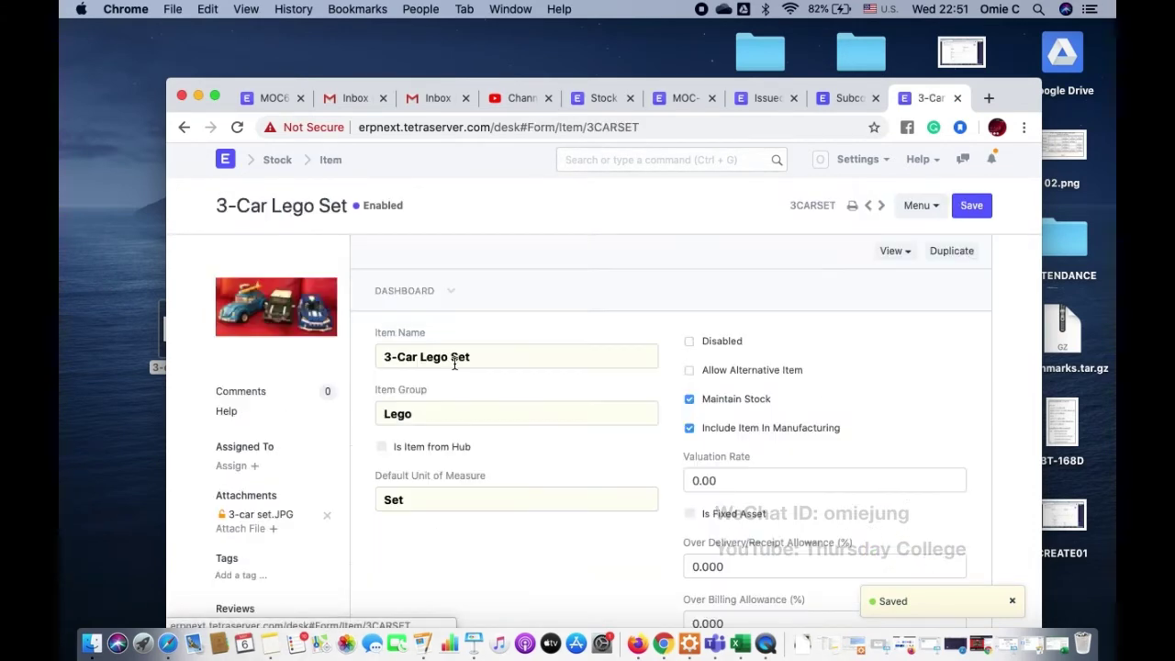
mouse_move(293, 341)
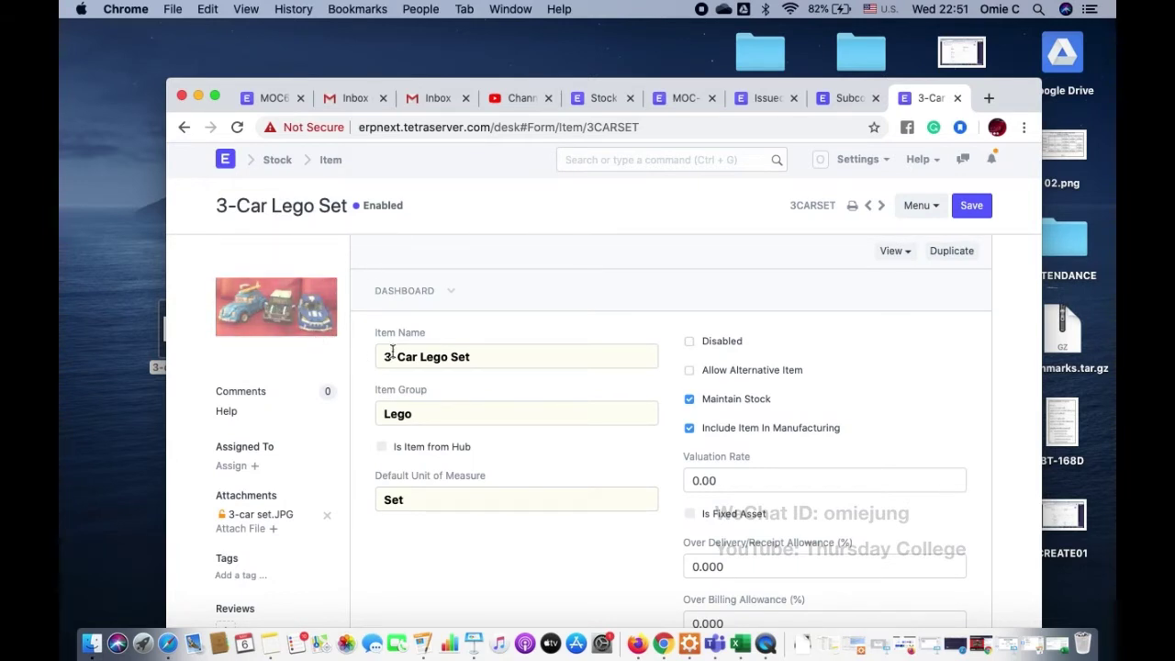
click(636, 161)
- From the BOM List, start a new BOM for item 3CARSET with quantity 1.000
text(BOM)
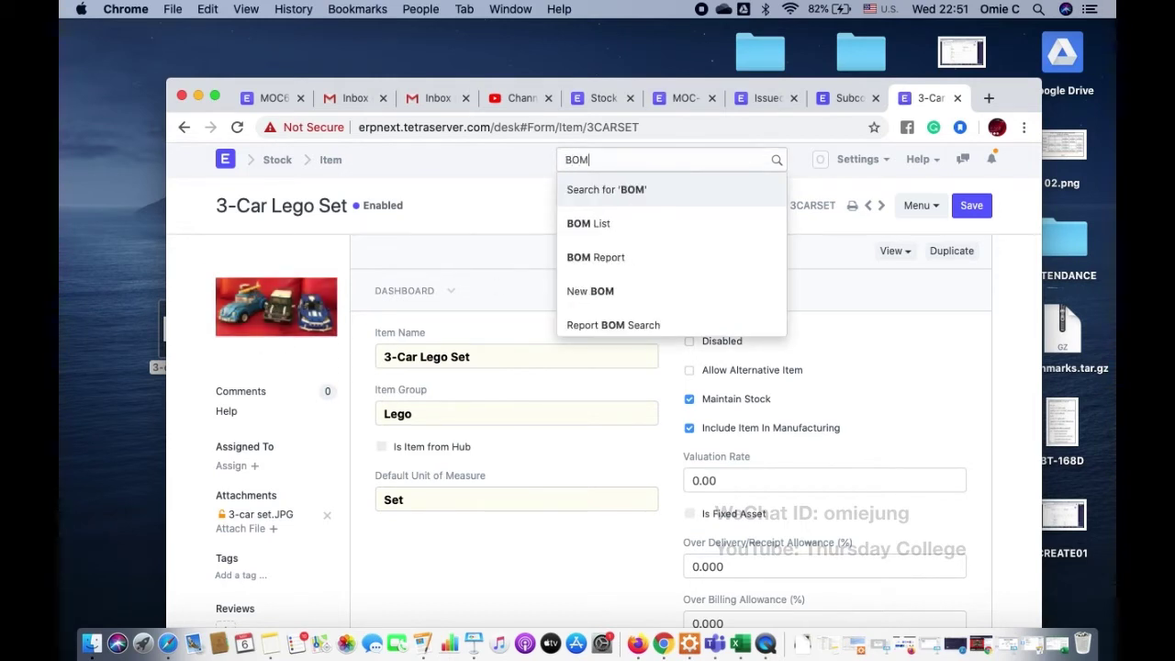
click(620, 225)
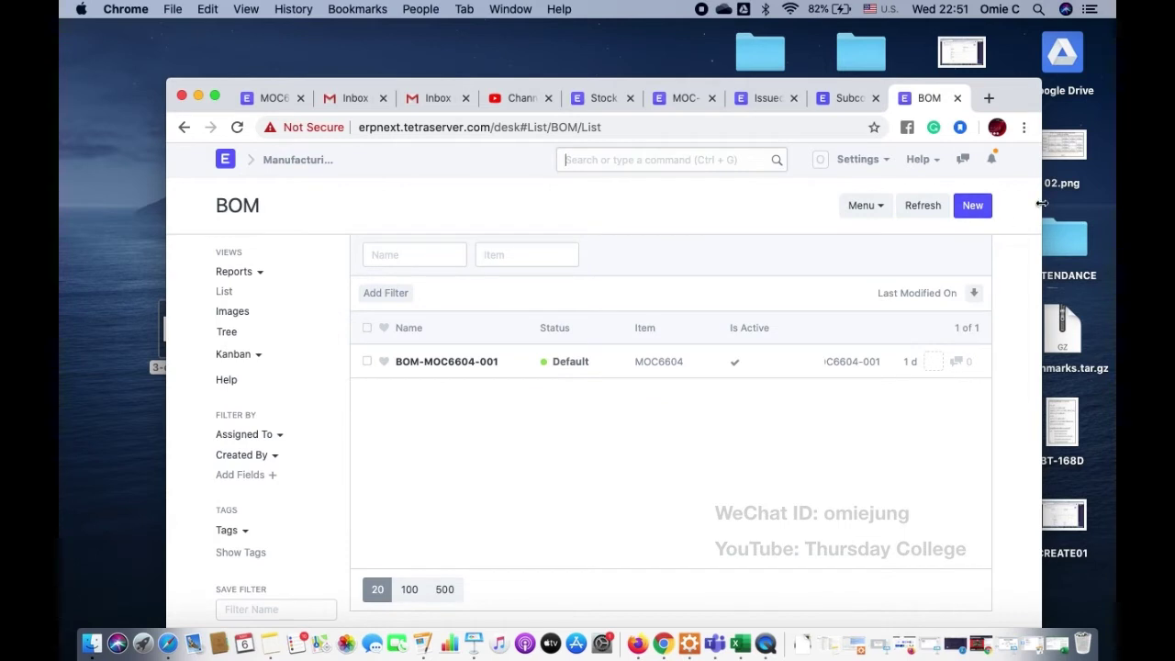
click(974, 207)
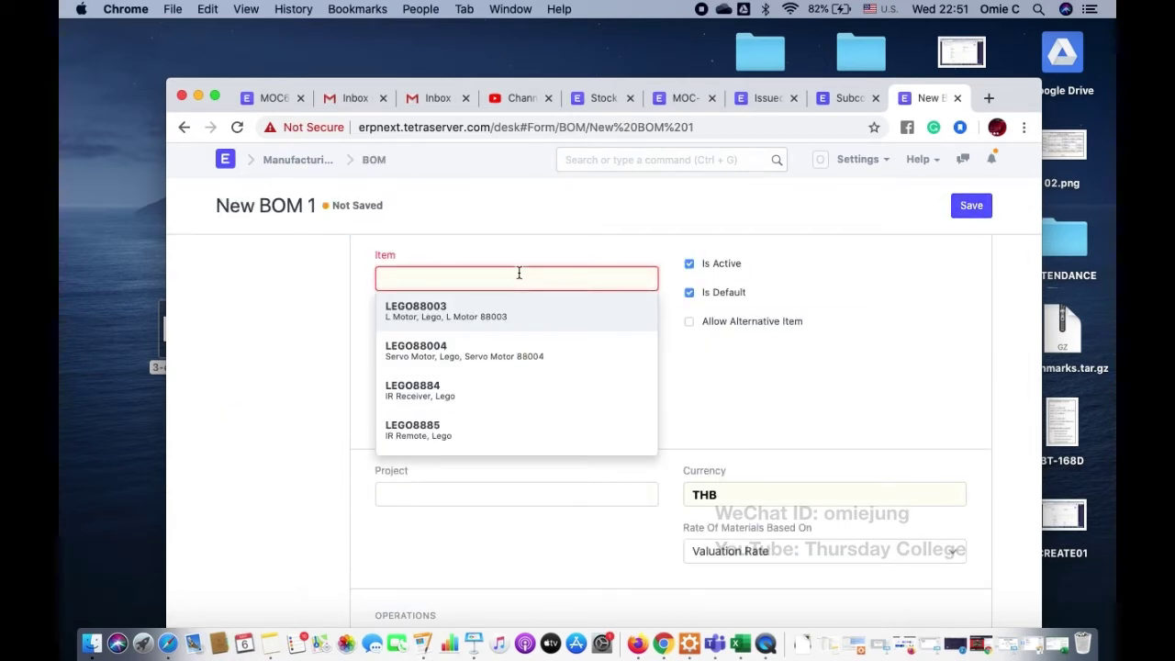
text(3ca)
click(477, 313)
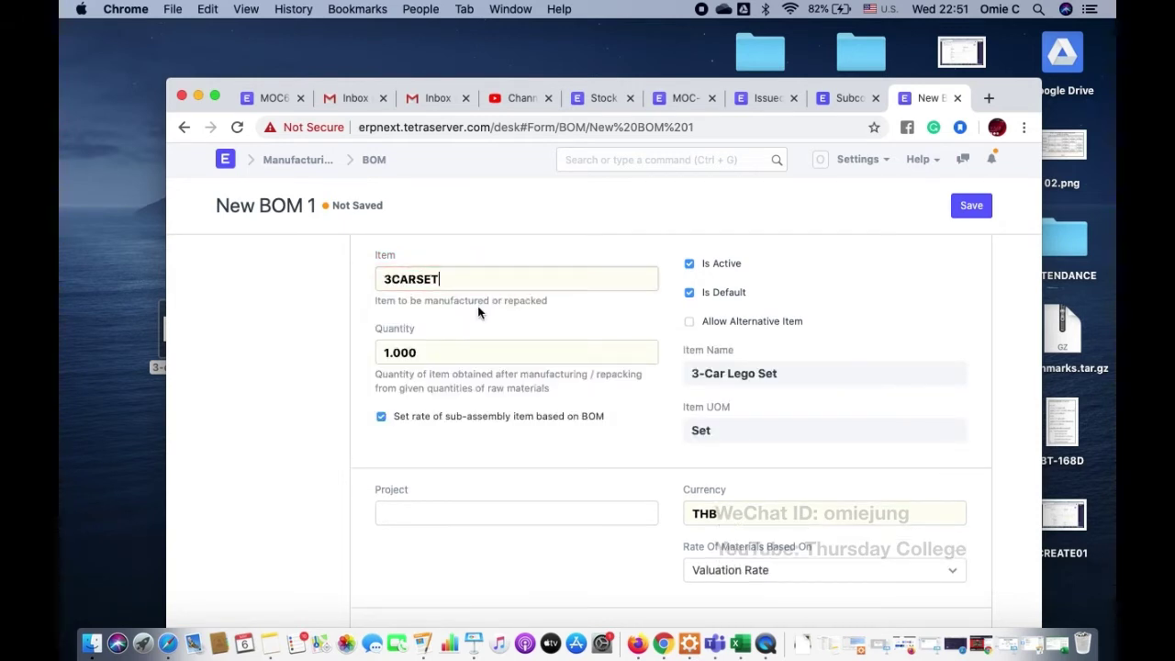
click(437, 344)
key(Left)
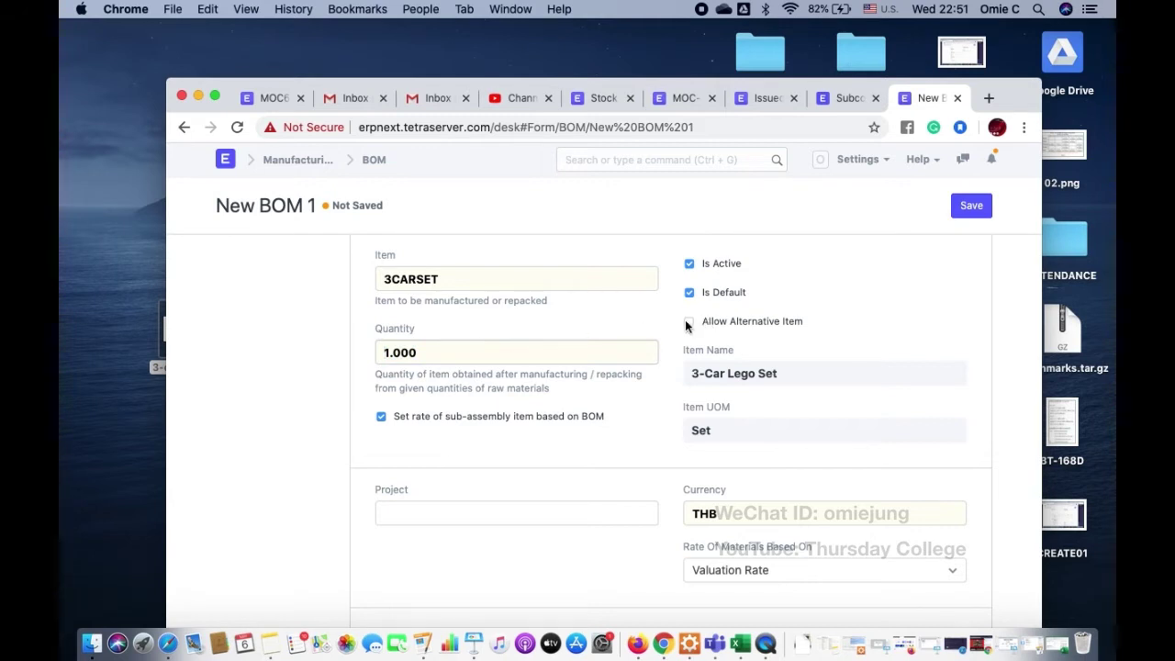
scroll(558, 355, down, 1)
scroll(557, 355, down, 3)
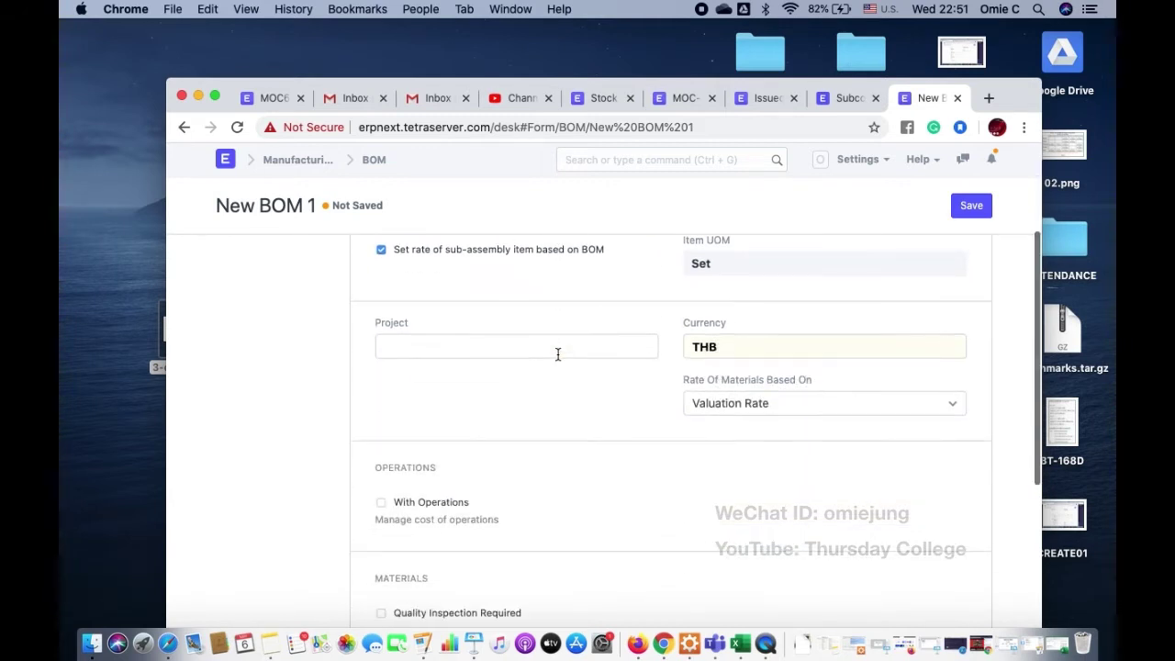
scroll(558, 428, up, 3)
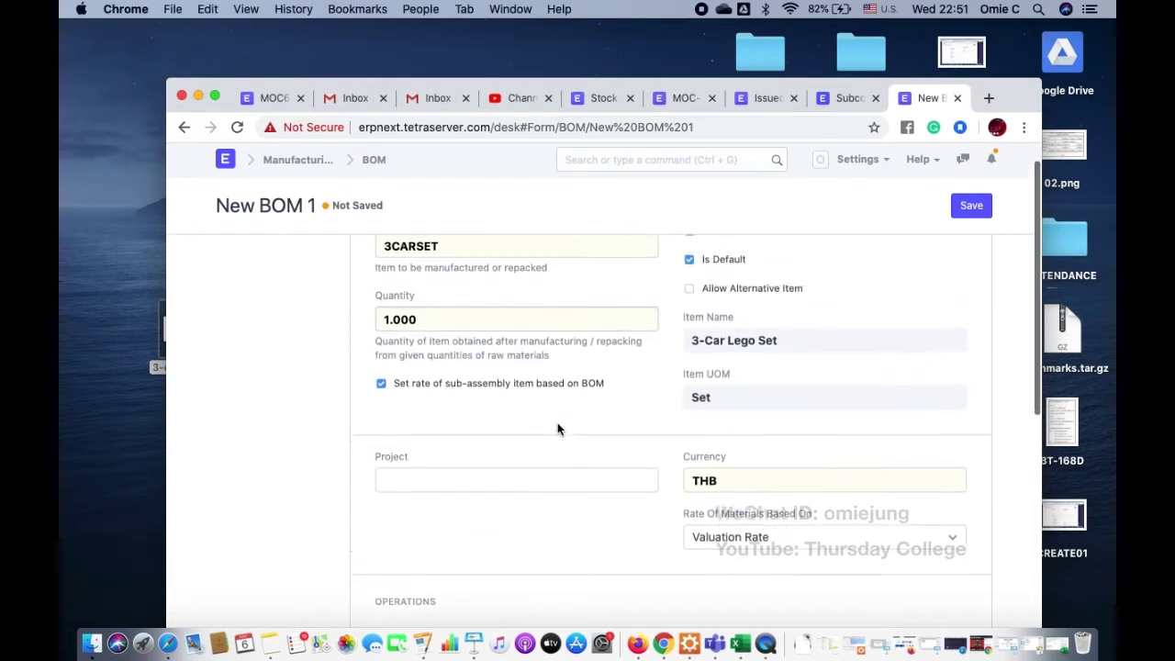
scroll(558, 429, down, 5)
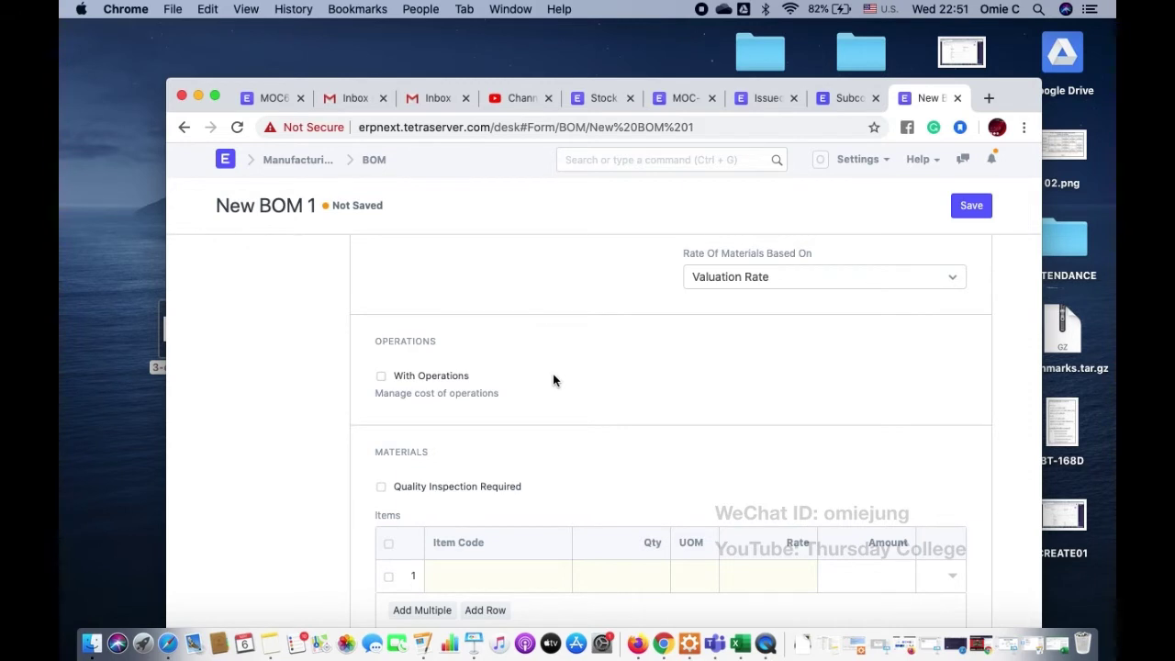
scroll(554, 380, down, 3)
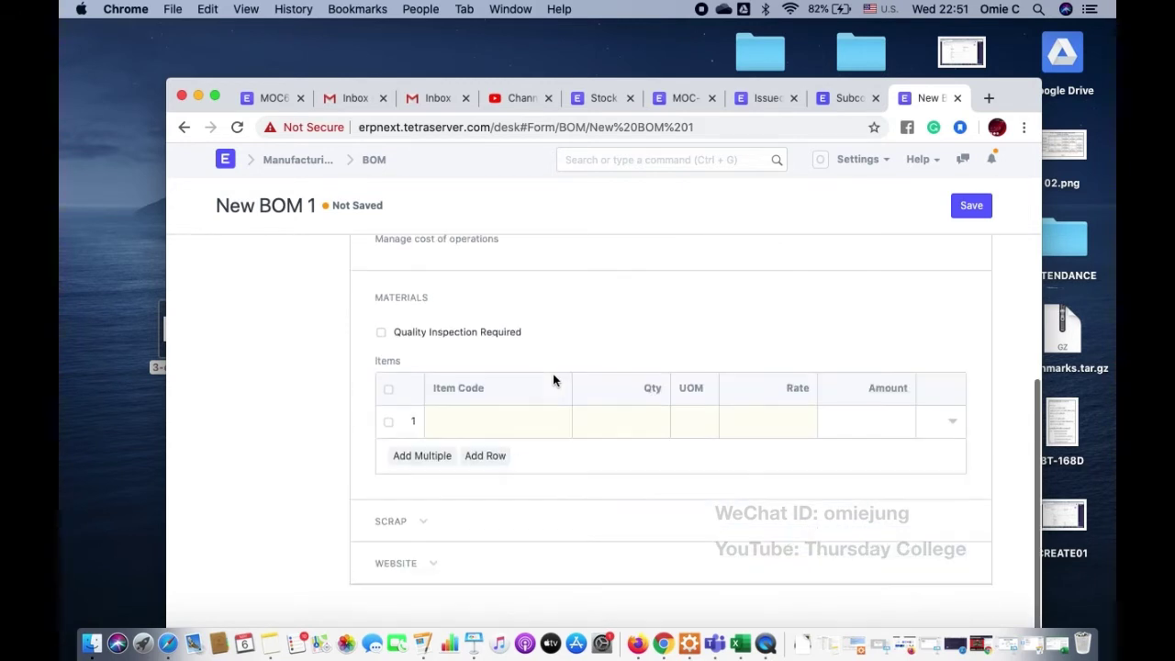
- Add LEGO10242 (Lego Mini Cooper) as material row 1: 1.000 Set at rate 0.00
click(498, 418)
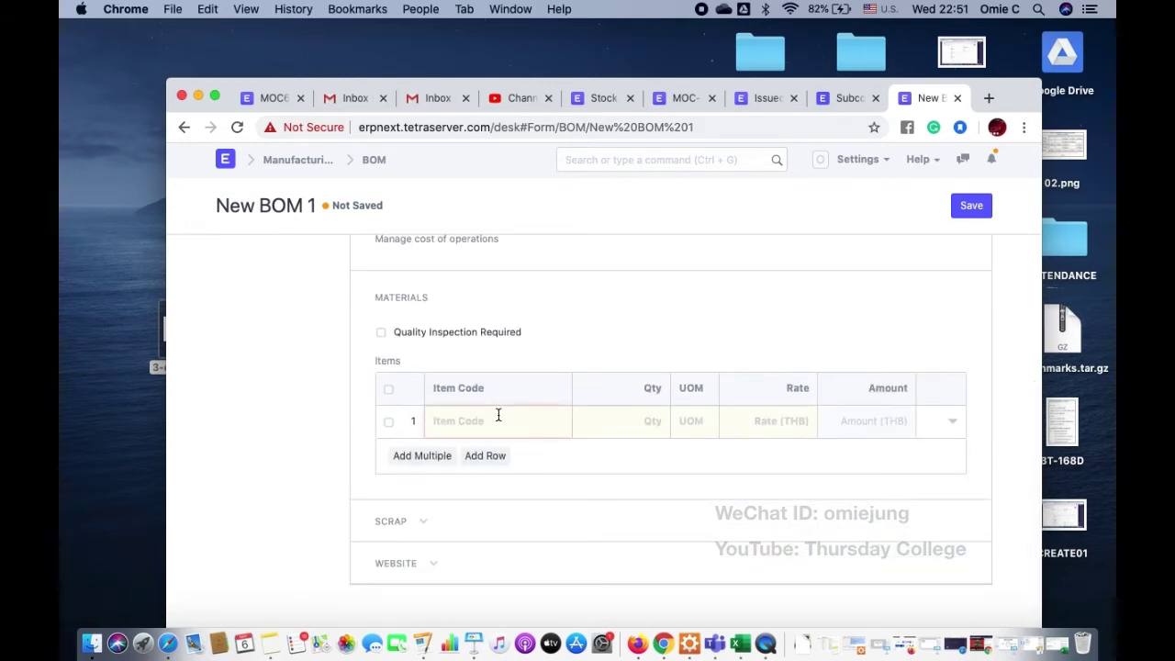
scroll(499, 415, up, 3)
scroll(498, 415, down, 2)
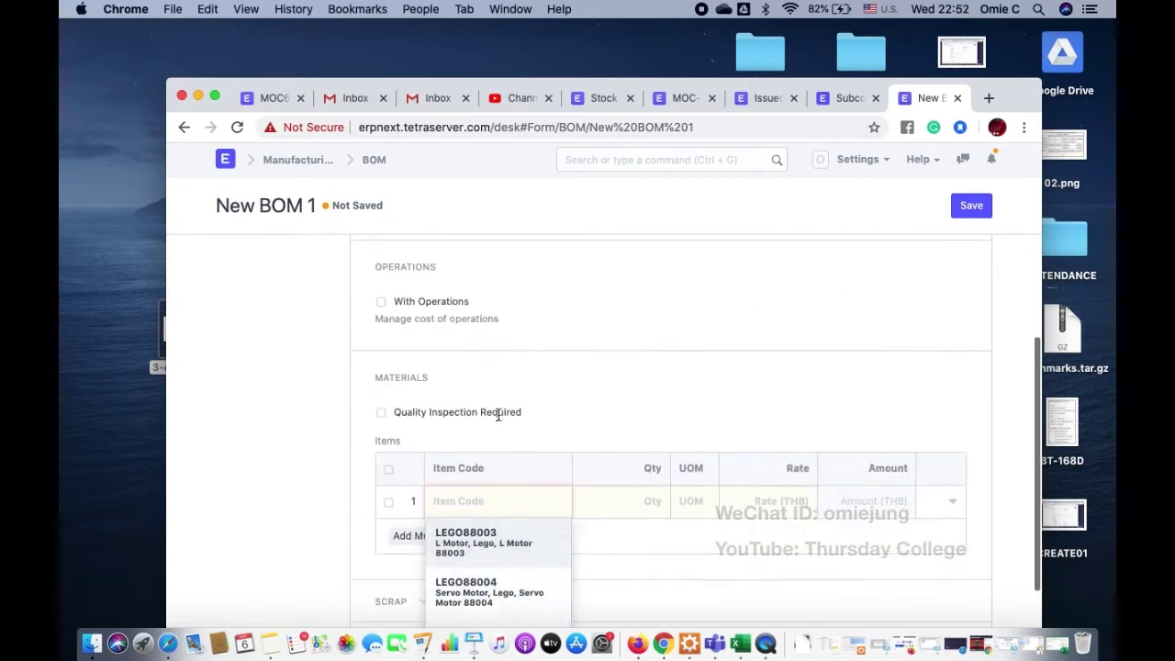
scroll(499, 414, down, 1)
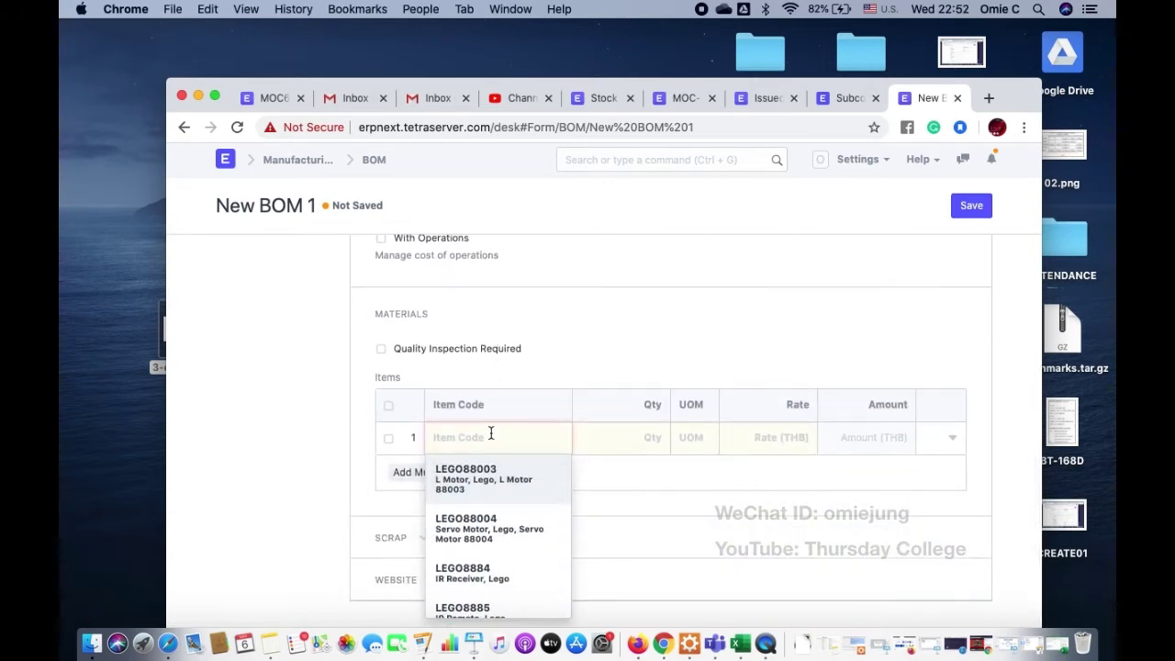
text(Mini)
click(484, 482)
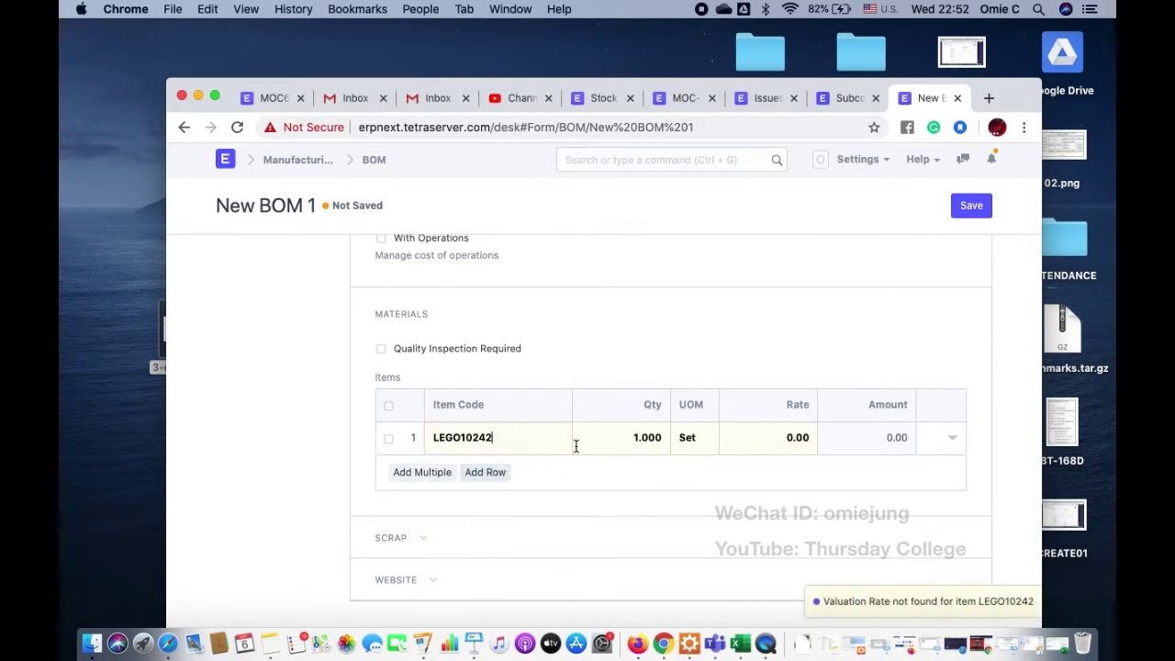
click(802, 437)
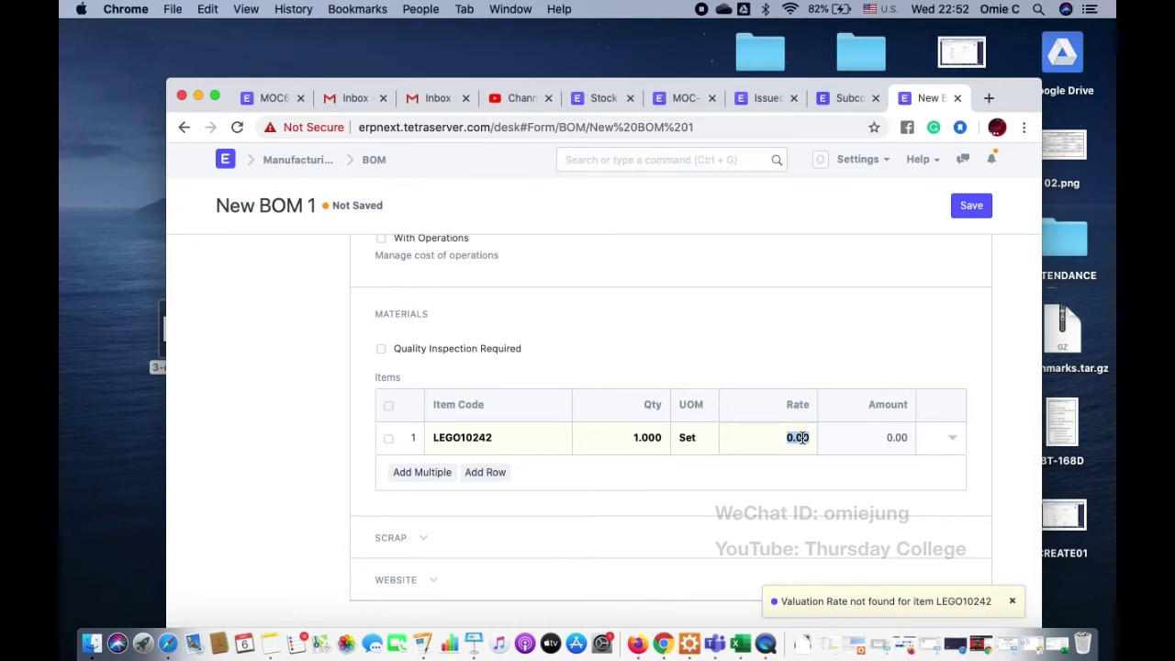
click(722, 288)
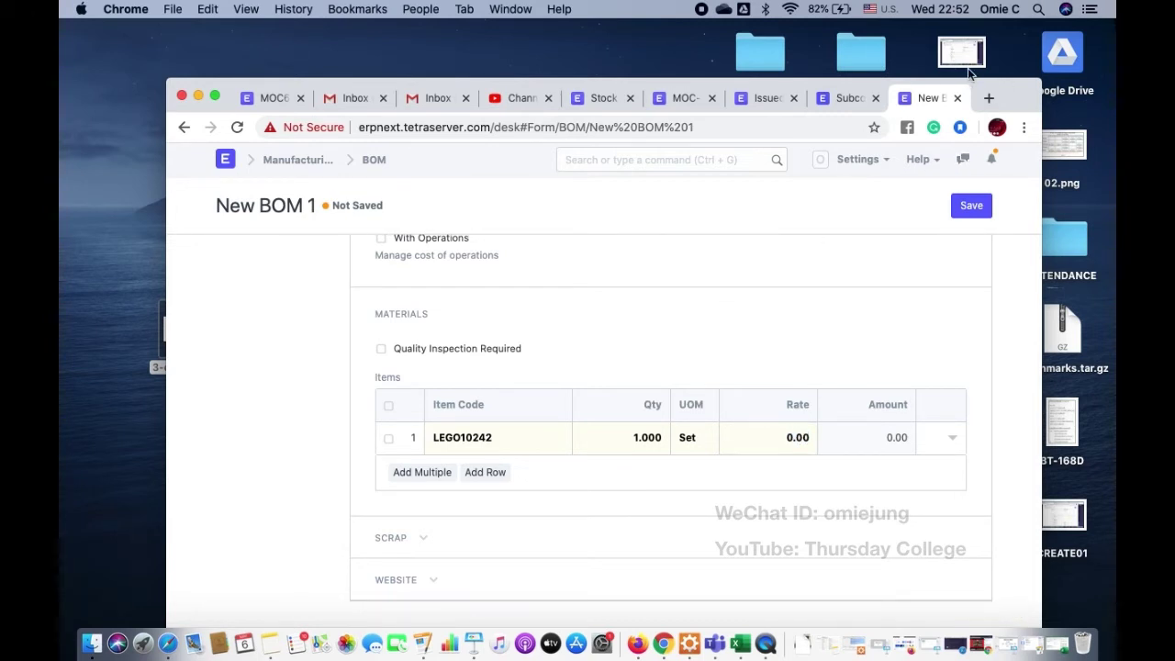
click(989, 99)
- Load the ERPNext site in the new tab, switch to Desk, and open Buying
text(erp)
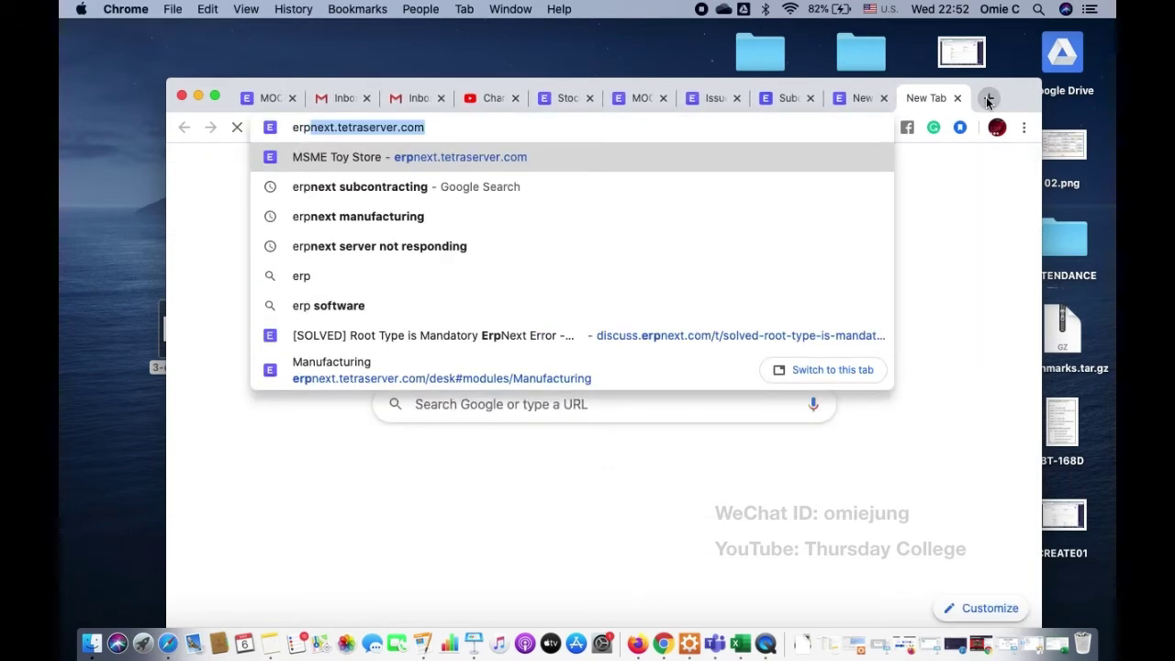
key(Return)
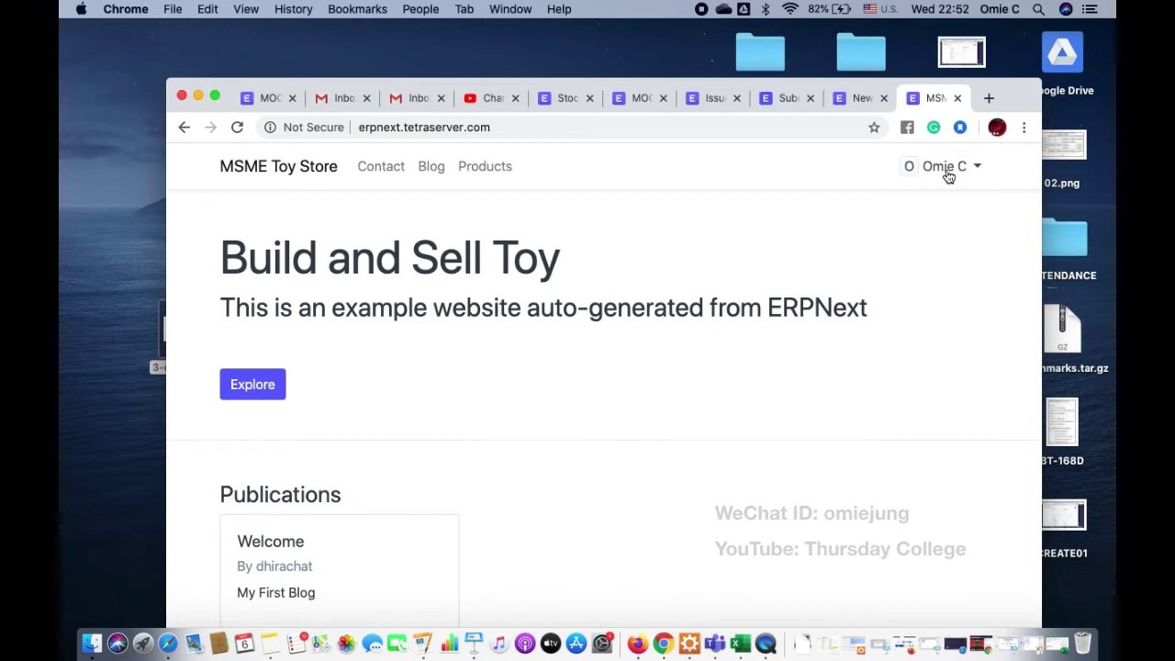
click(946, 168)
click(908, 259)
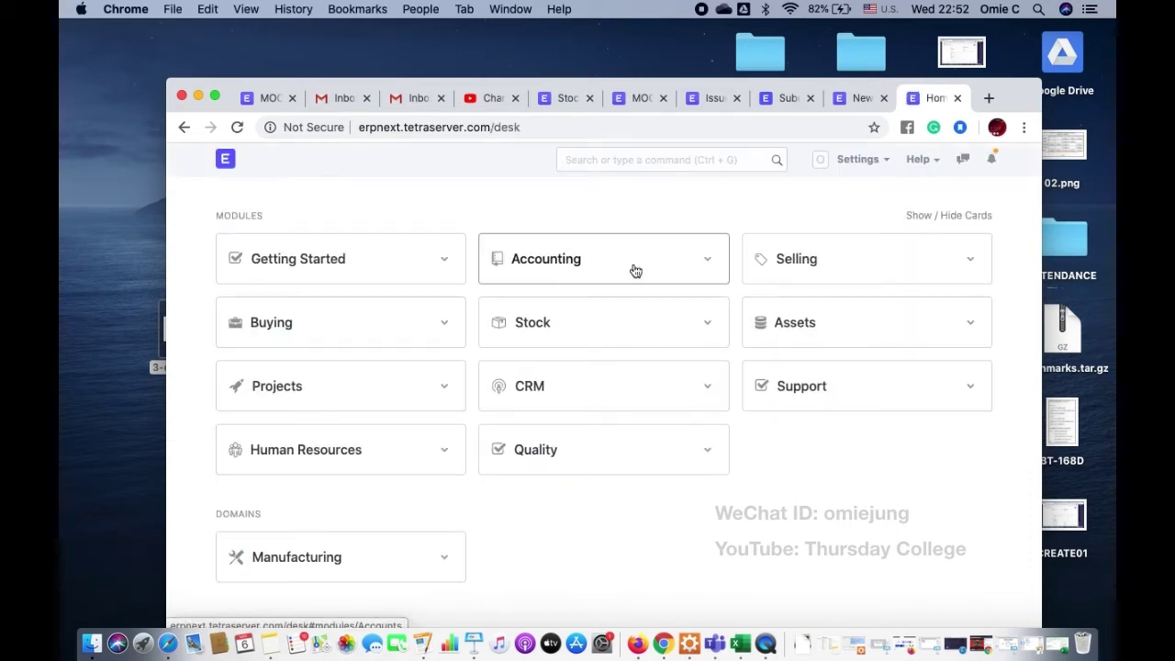
click(280, 331)
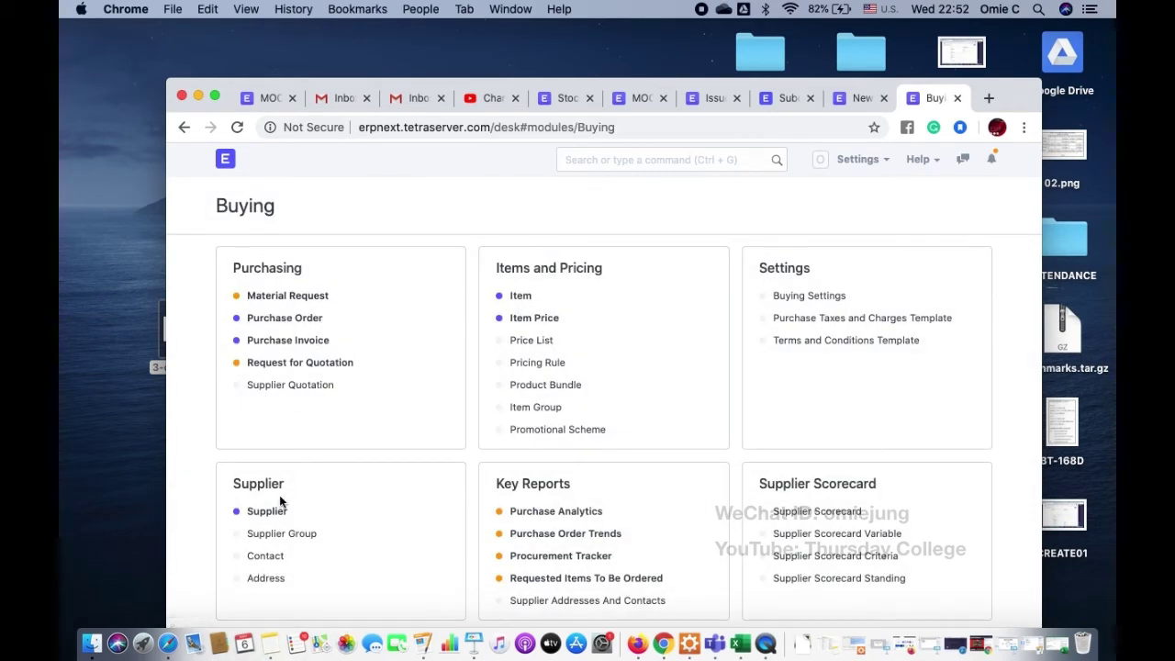
click(266, 514)
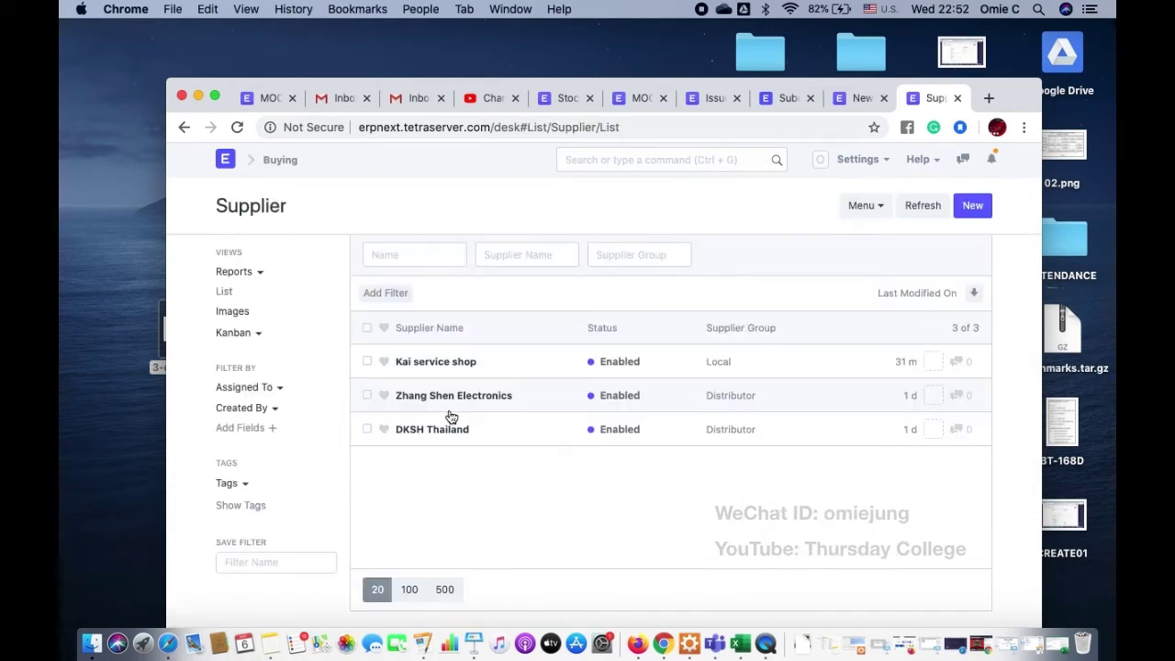
click(432, 430)
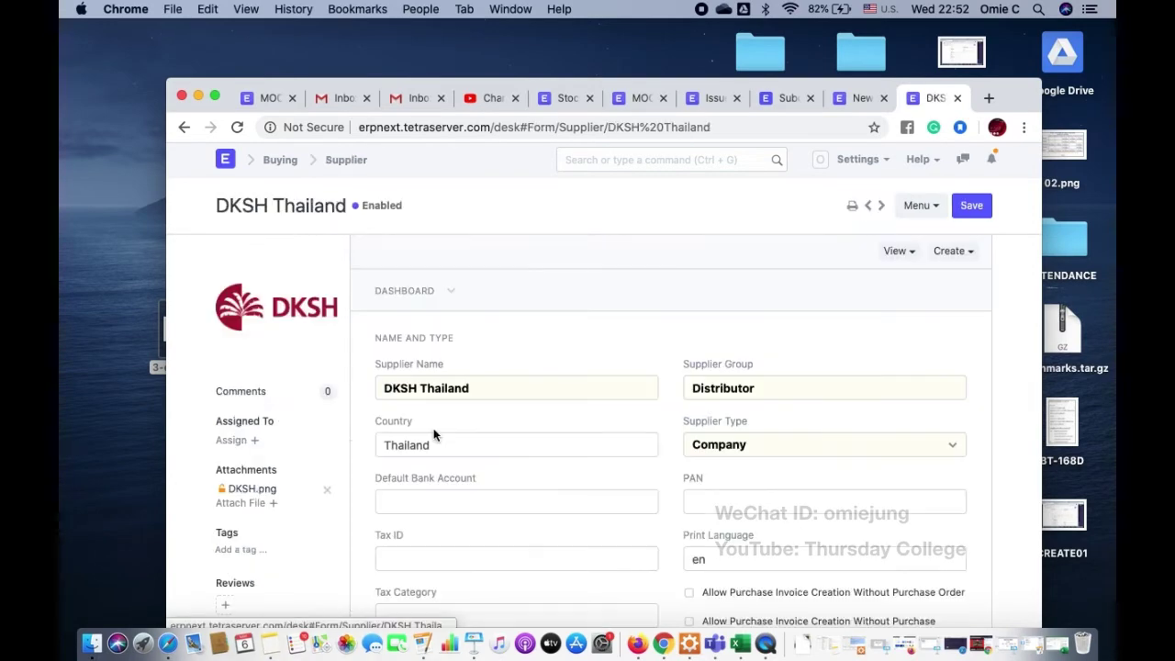
scroll(601, 433, down, 2)
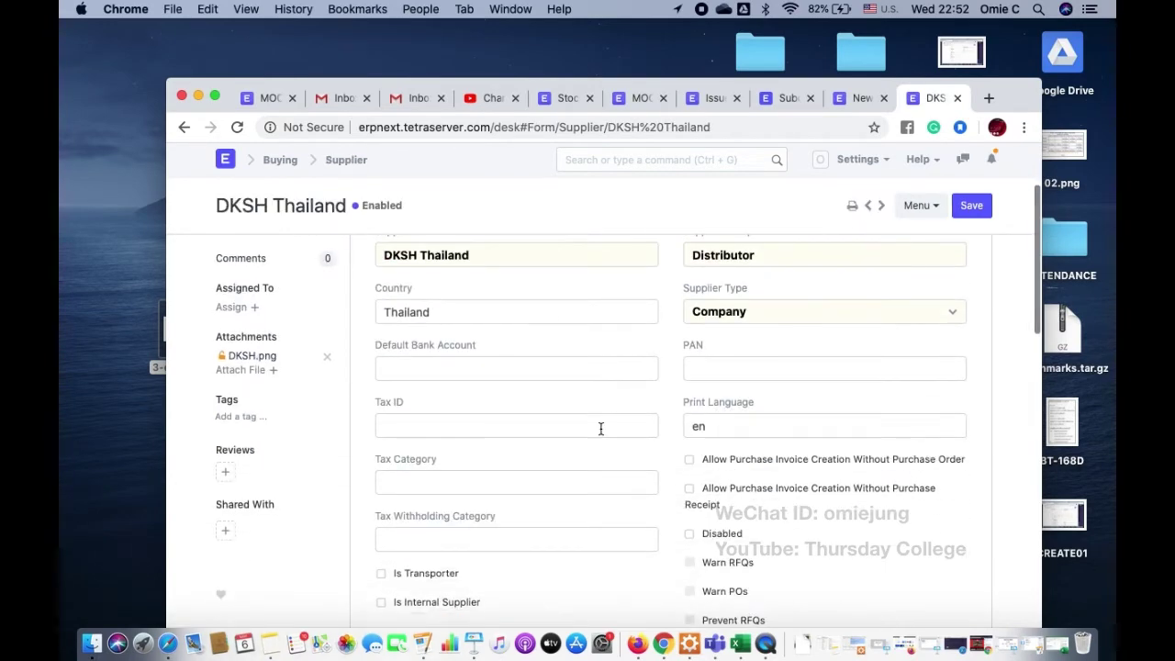
scroll(600, 429, down, 3)
scroll(601, 434, up, 5)
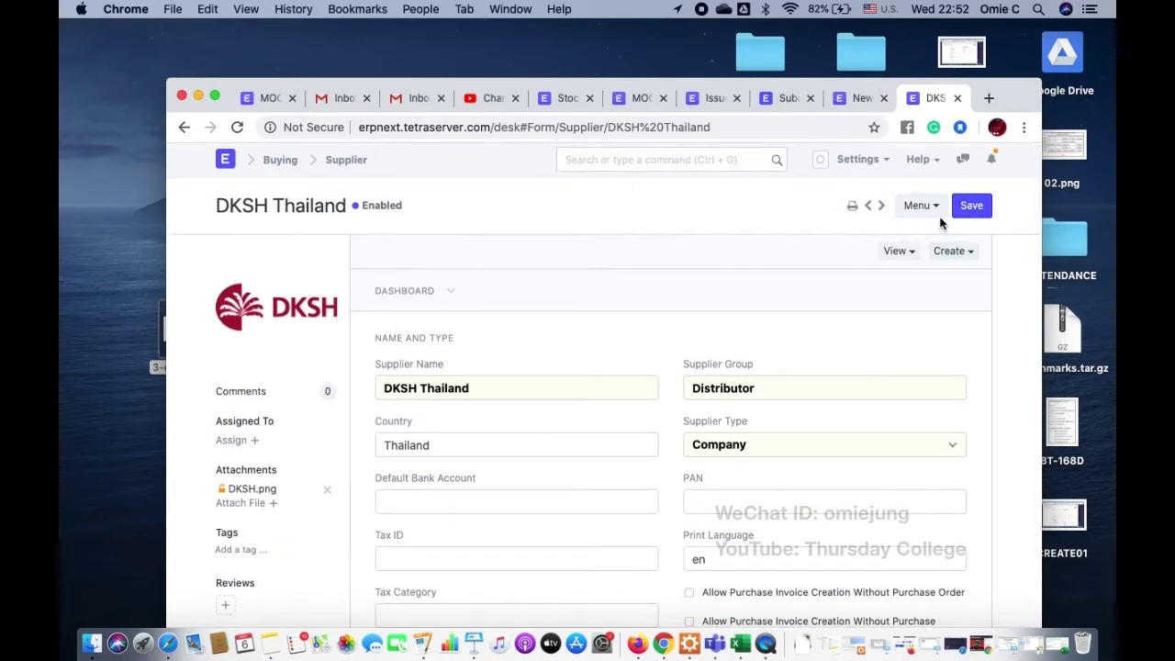
click(966, 251)
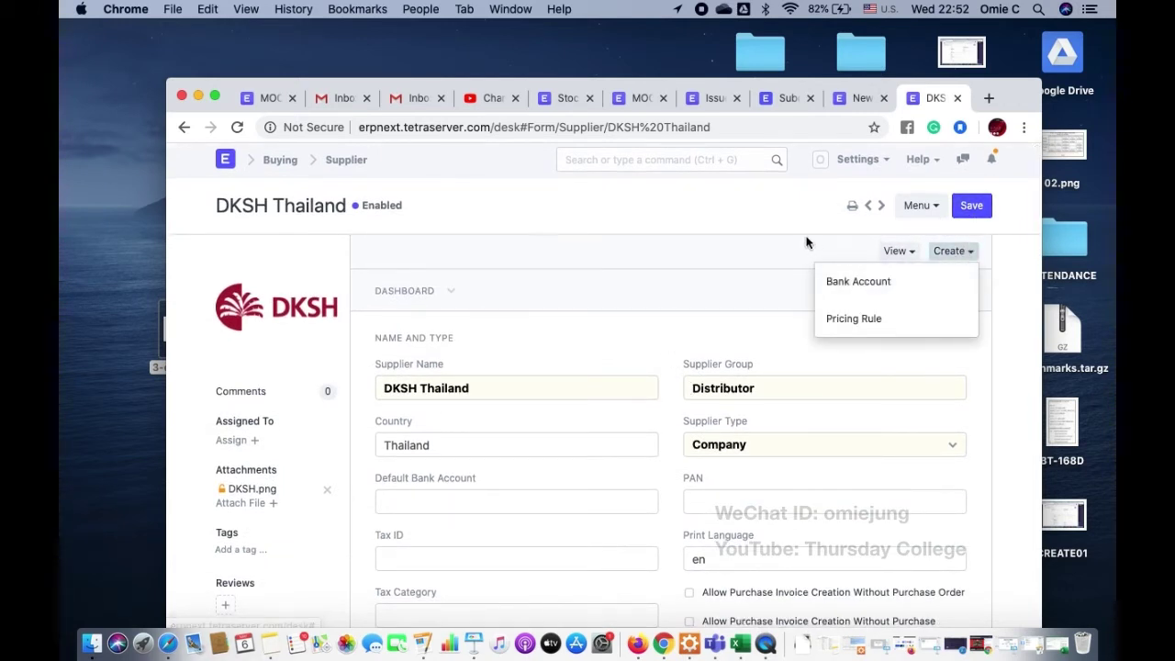
click(928, 206)
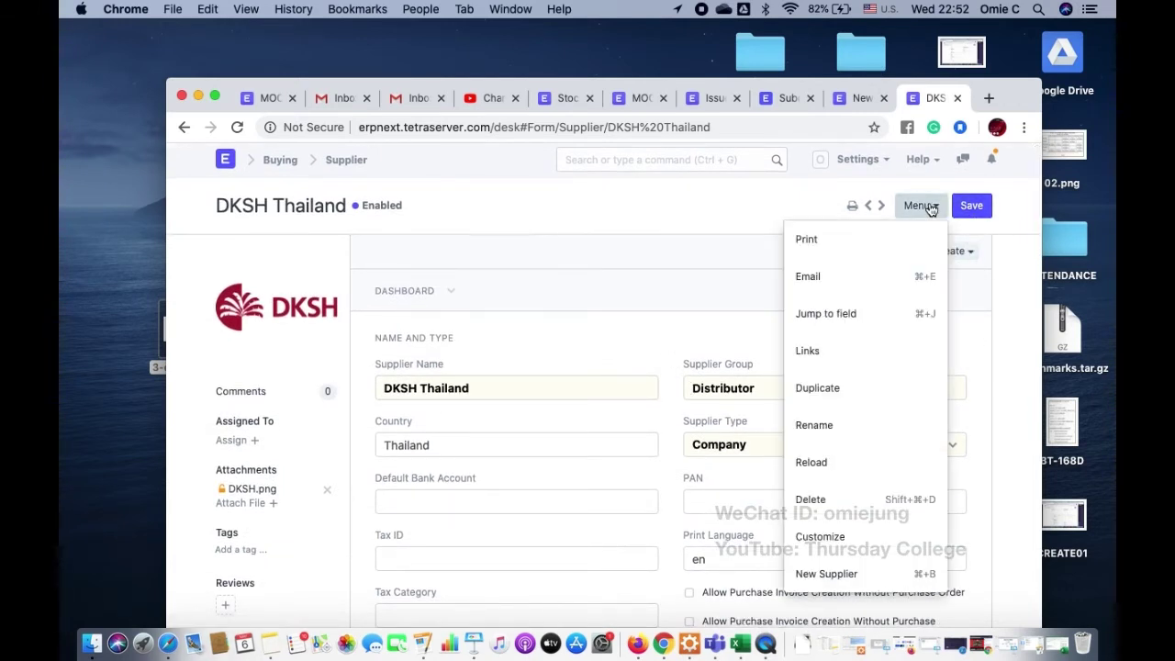
click(707, 226)
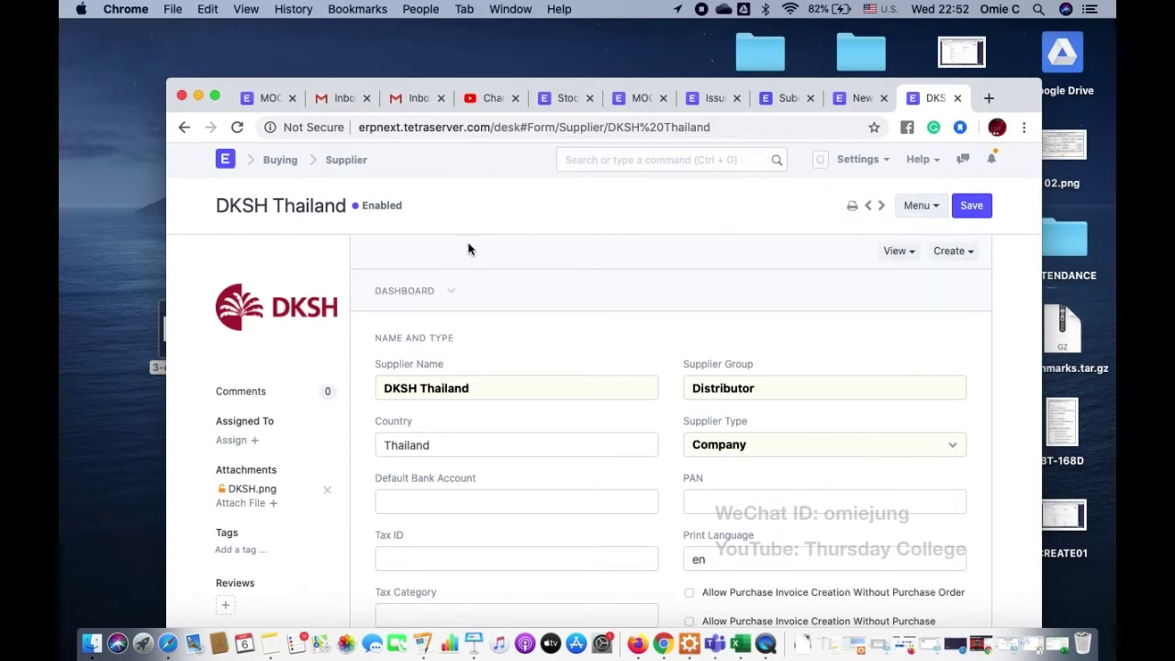
scroll(468, 249, down, 10)
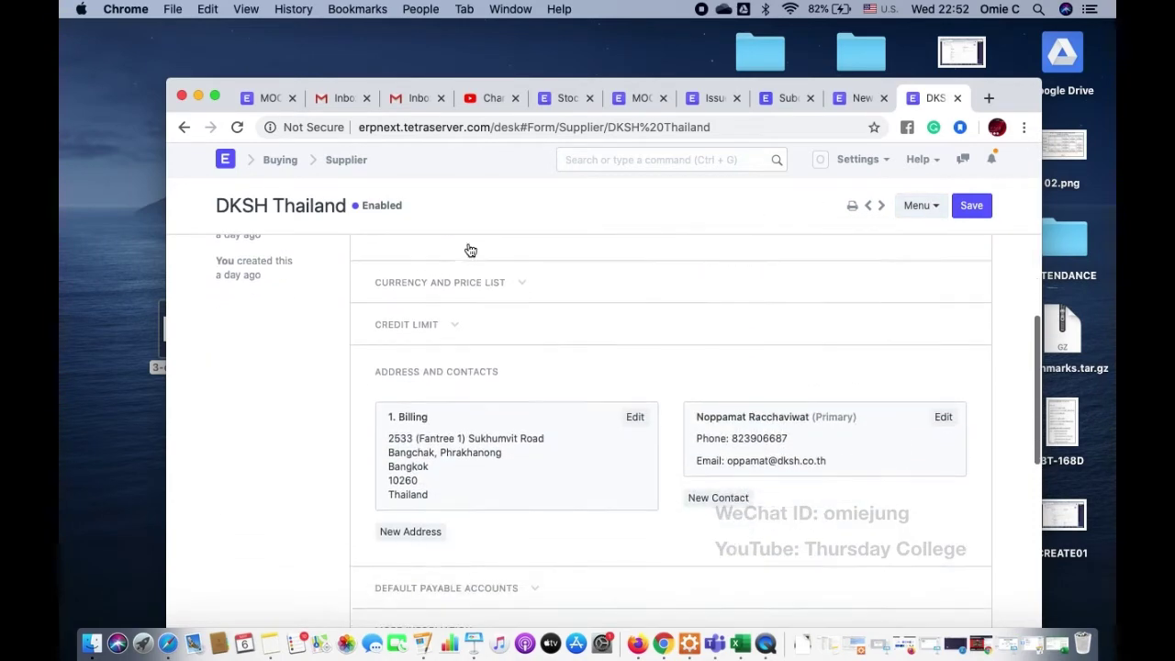
scroll(470, 250, down, 10)
scroll(468, 246, up, 20)
click(917, 207)
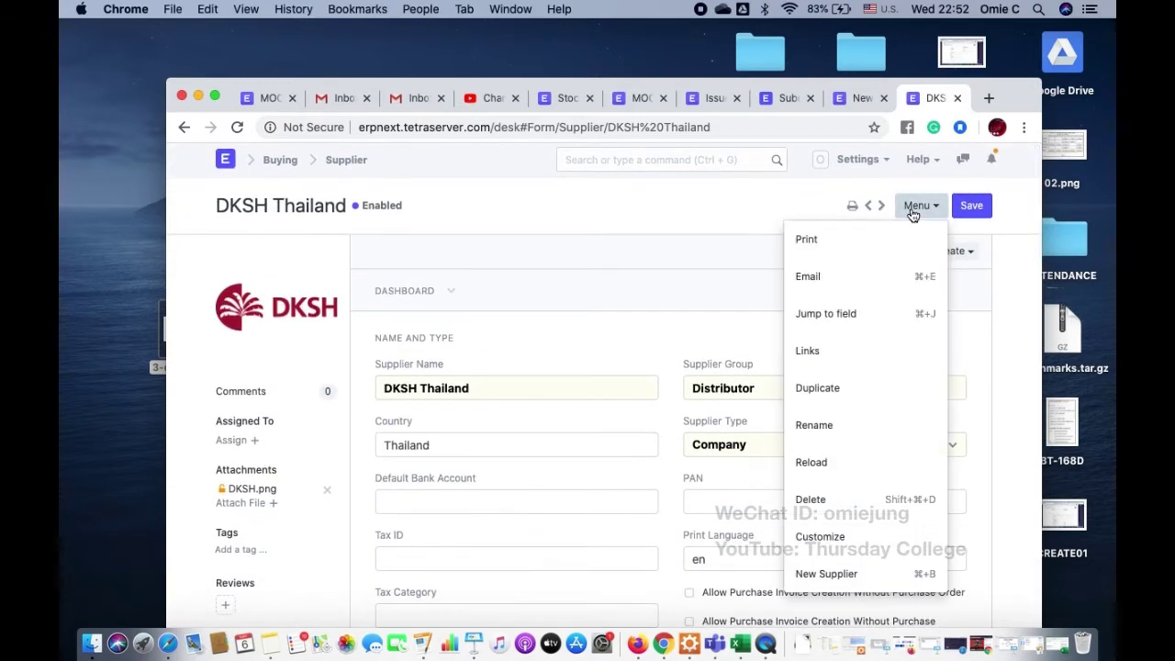
click(752, 210)
click(963, 254)
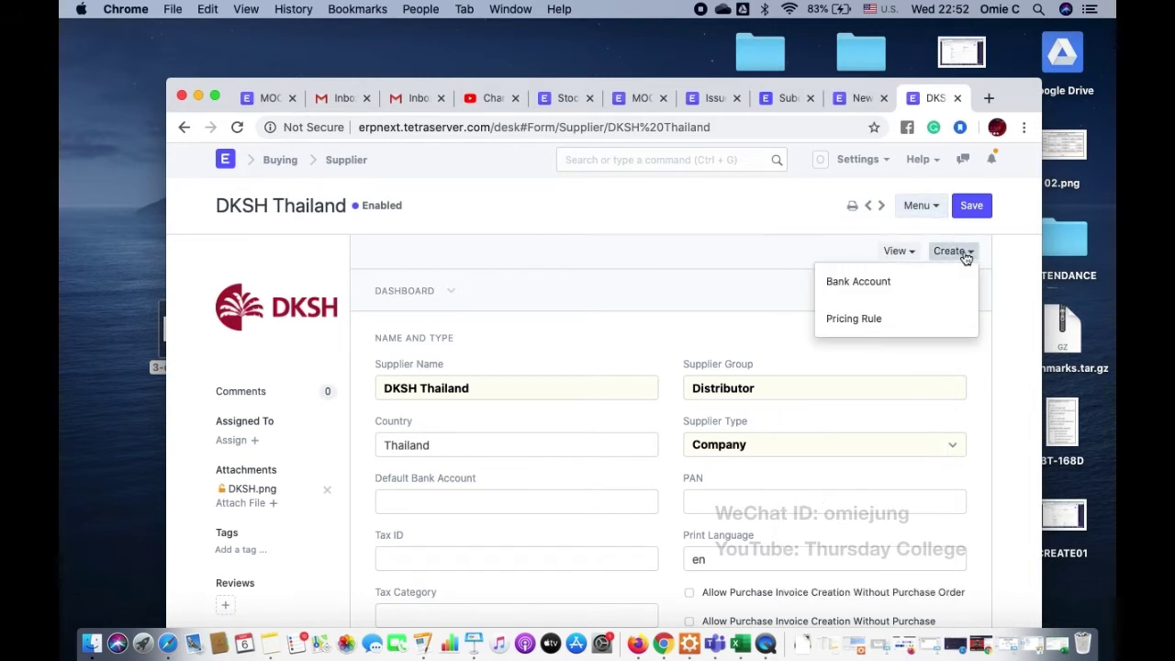
click(686, 162)
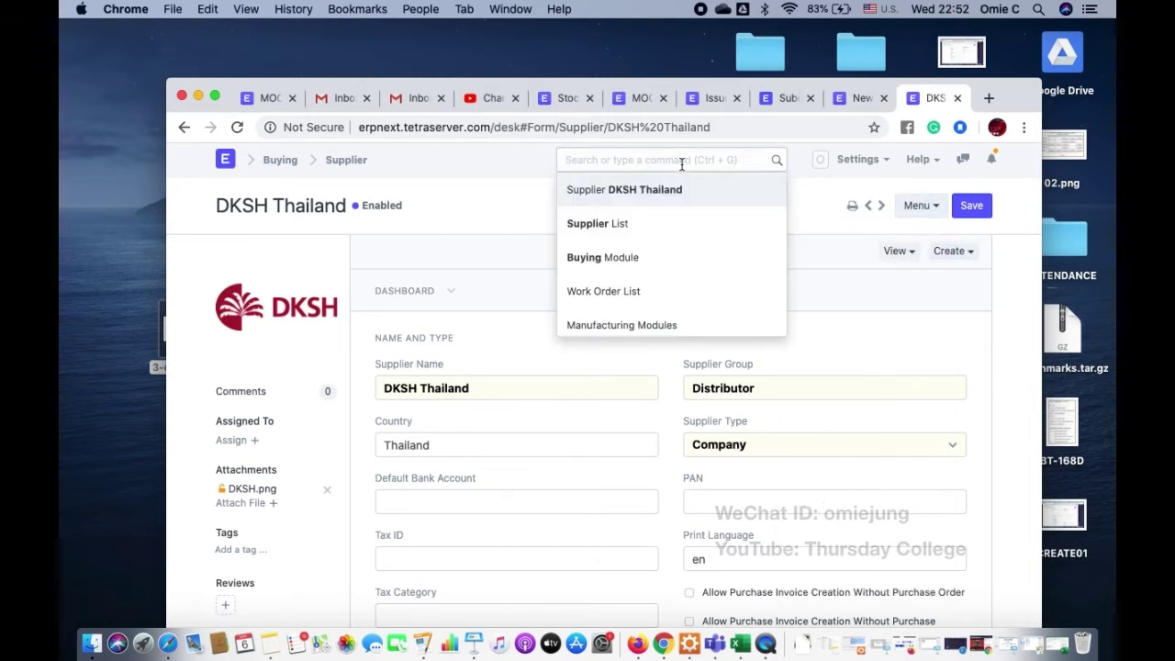
- Start a new purchase order with DKSH Thailand as the supplier
text(Purch)
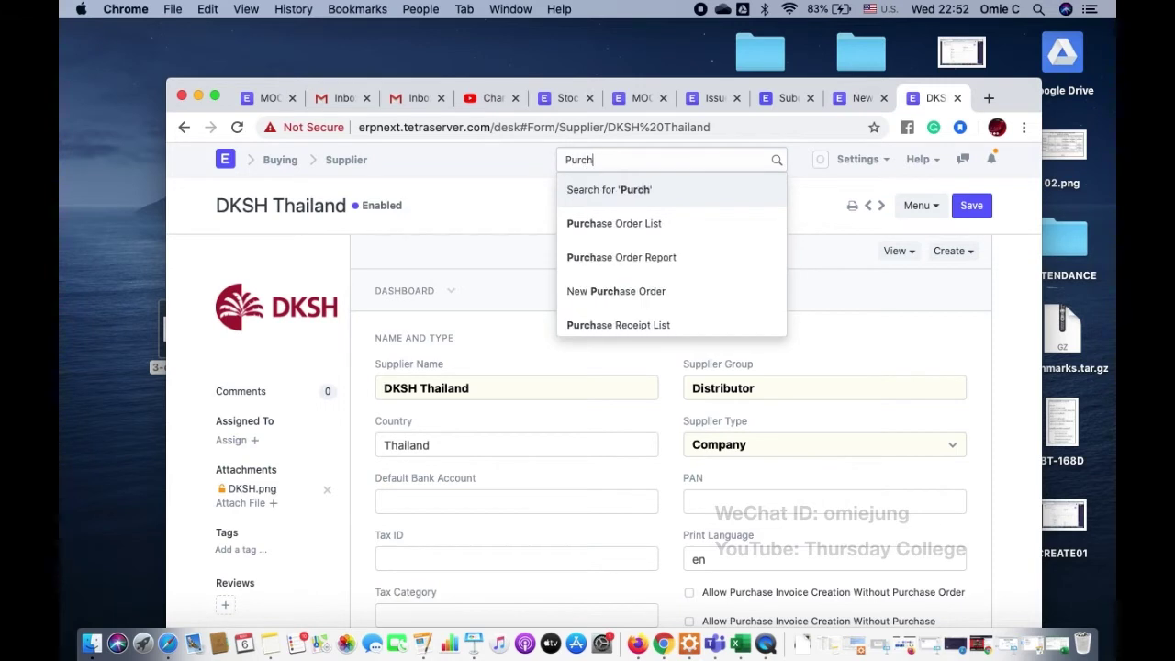
click(673, 221)
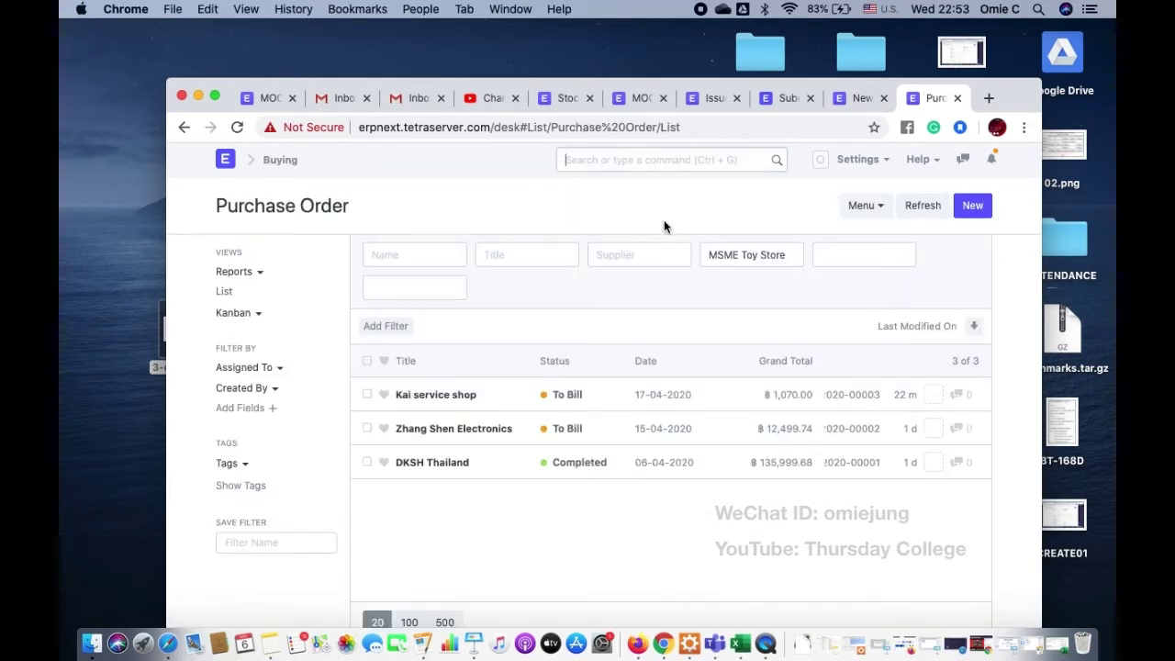
click(972, 206)
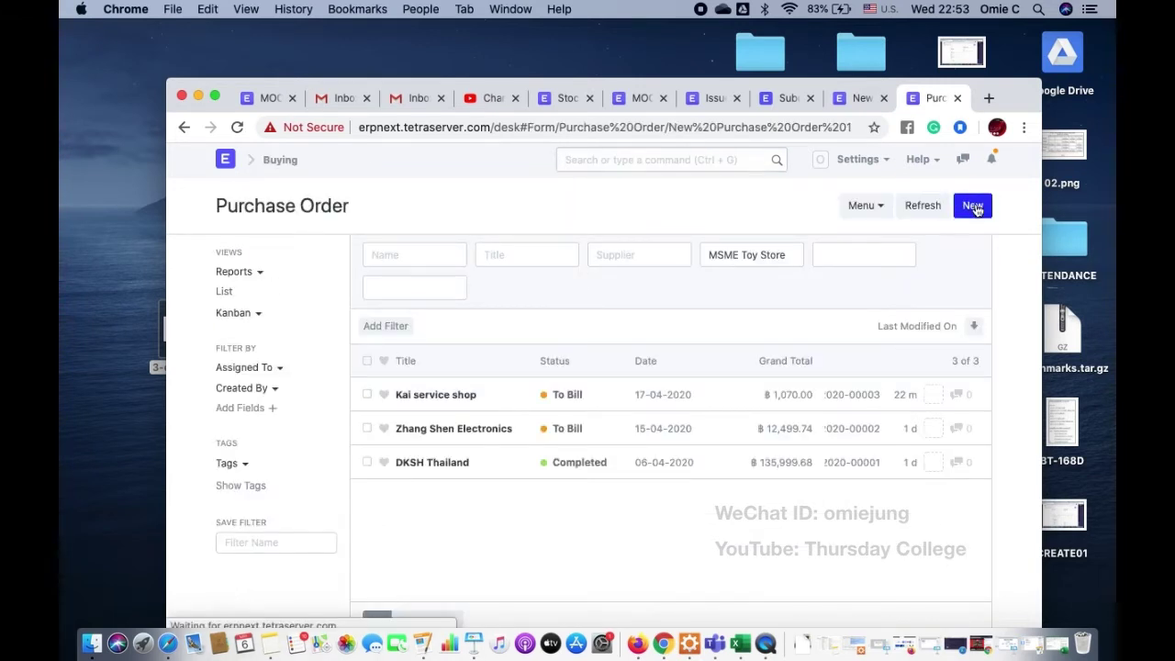
click(417, 372)
text(DK)
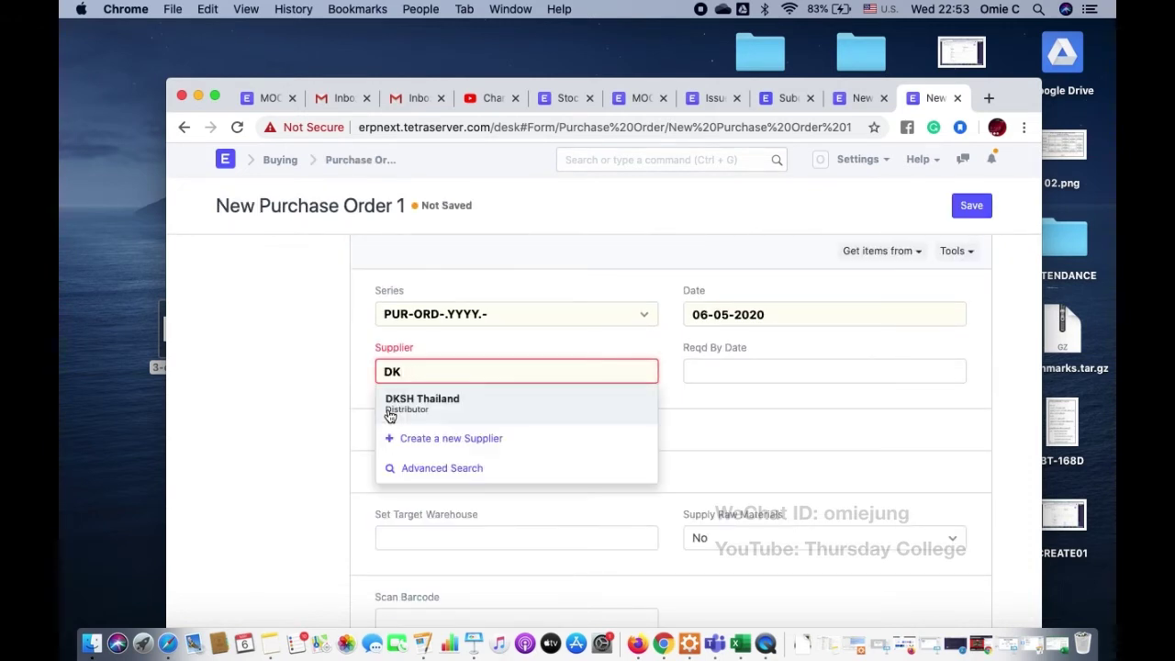
click(430, 413)
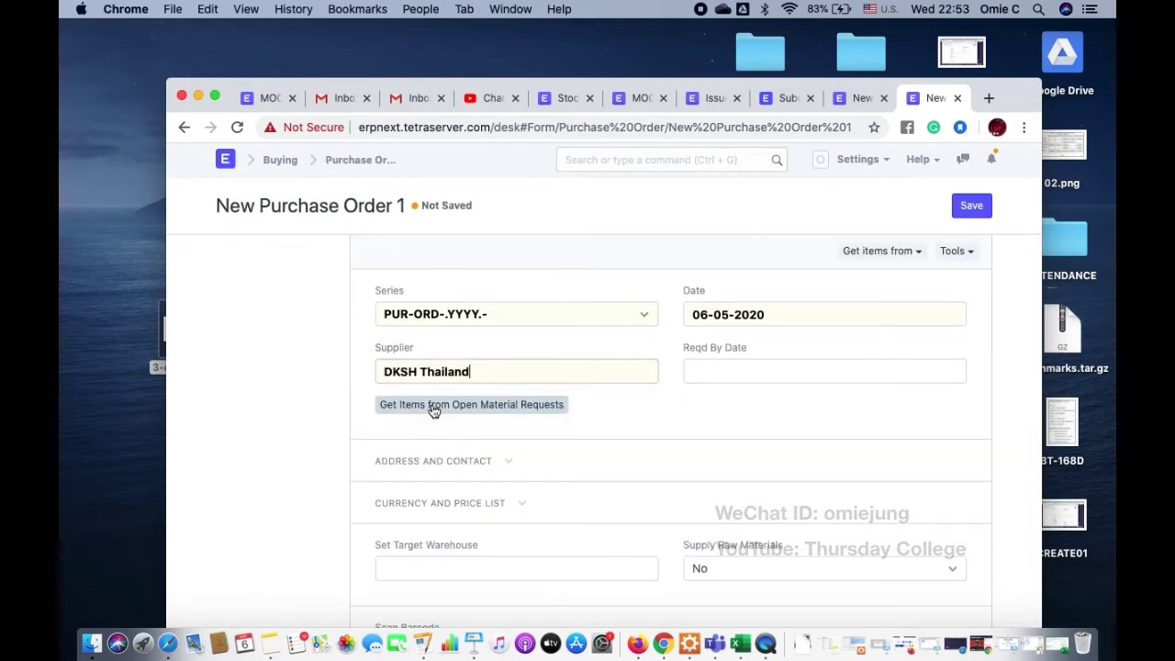
- Set the order date to 20-04-2020 and the required-by date to 21-04-2020
click(719, 315)
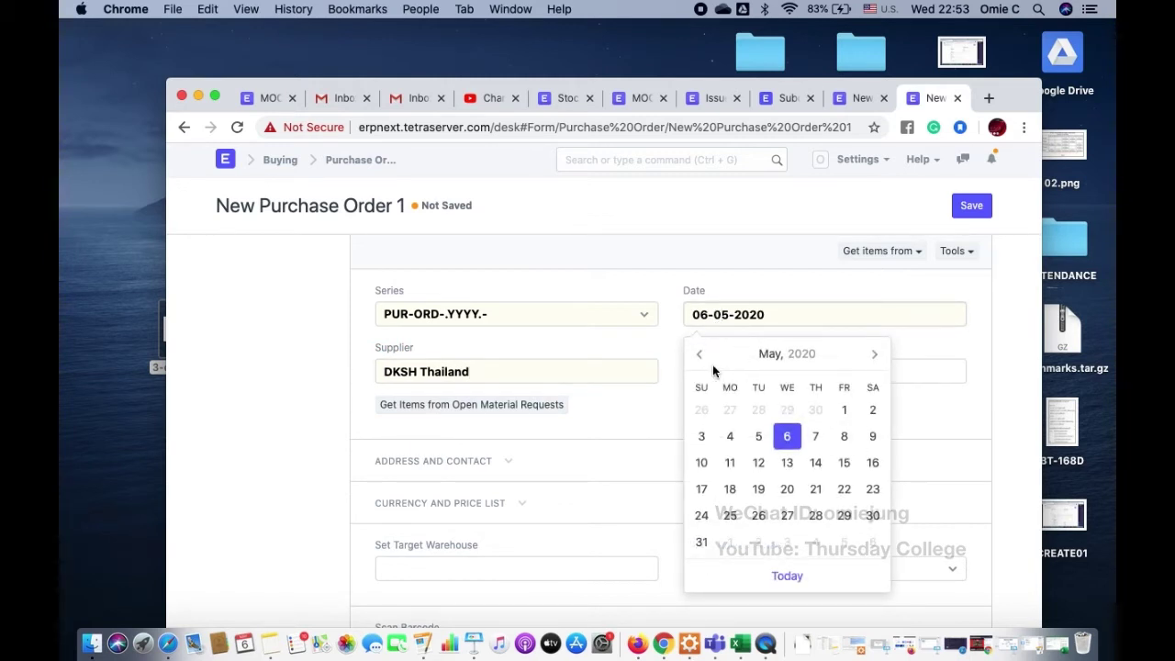
click(700, 355)
click(730, 488)
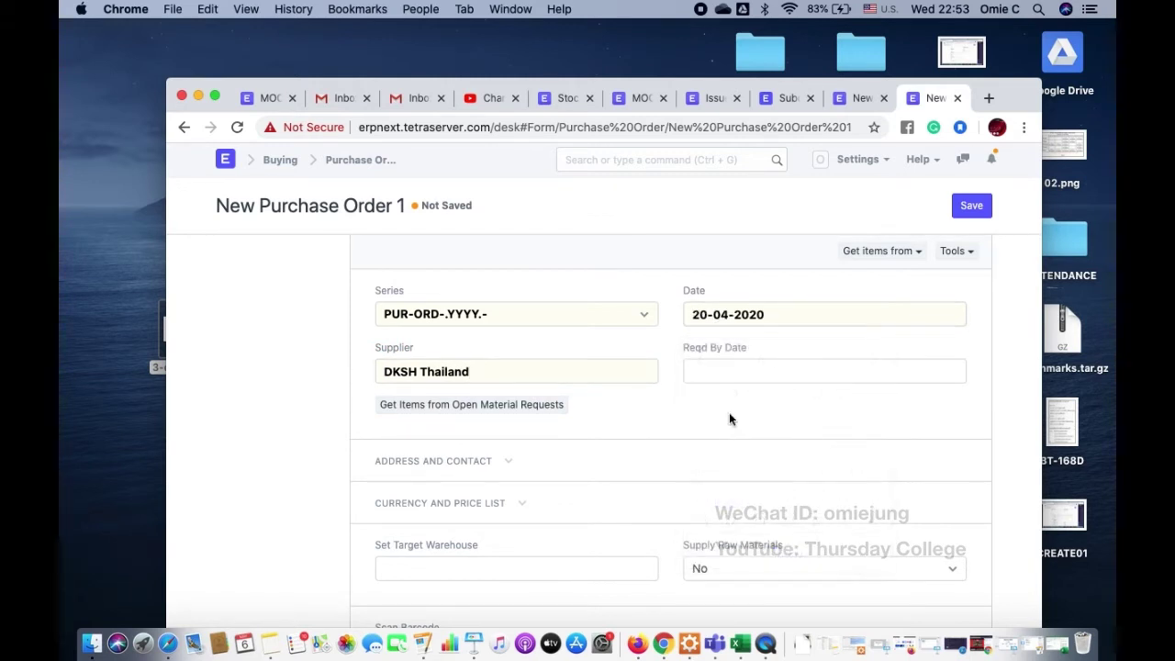
click(744, 371)
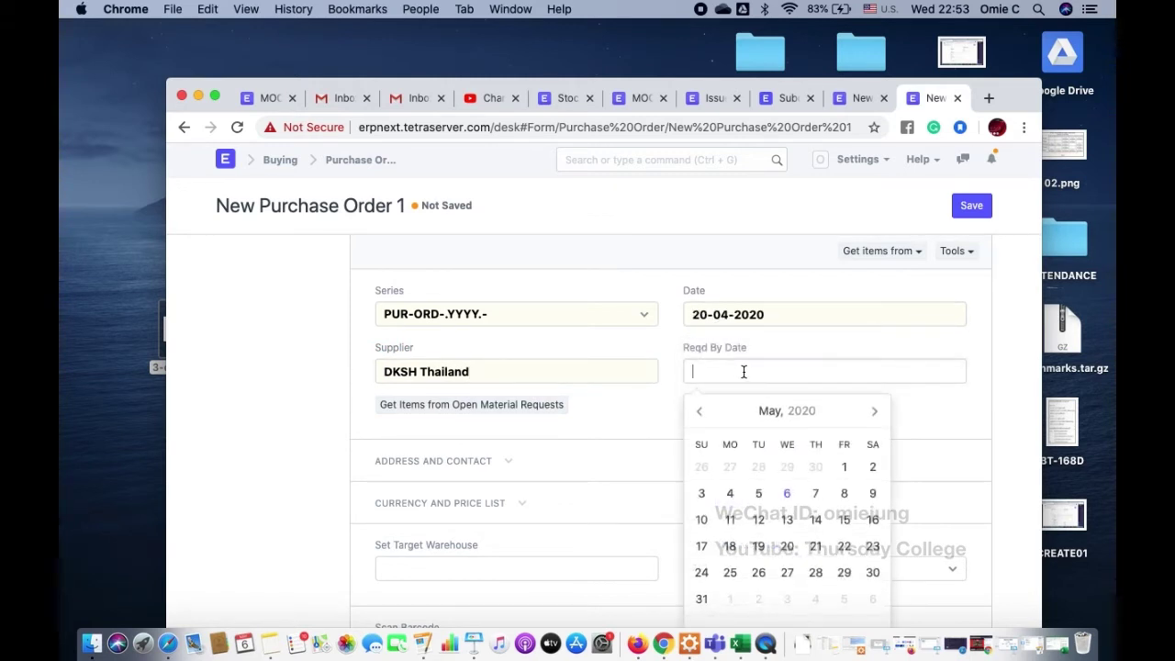
click(700, 411)
click(758, 547)
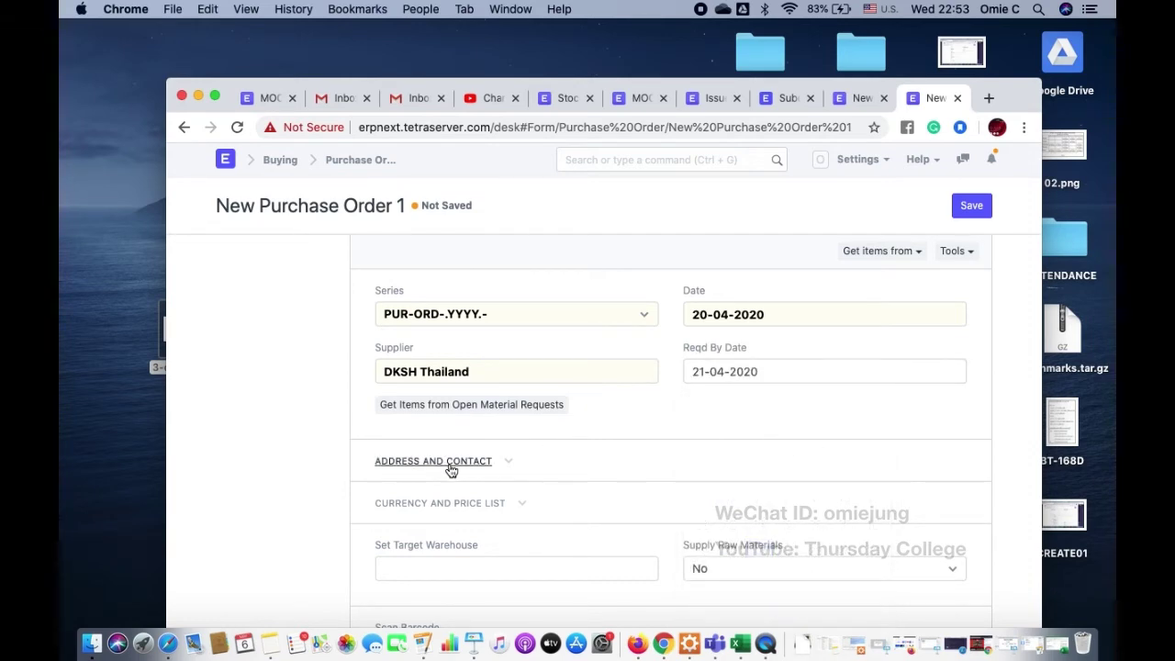
- Set the target warehouse to Stores - MTS
click(463, 465)
scroll(584, 457, down, 3)
scroll(584, 456, down, 5)
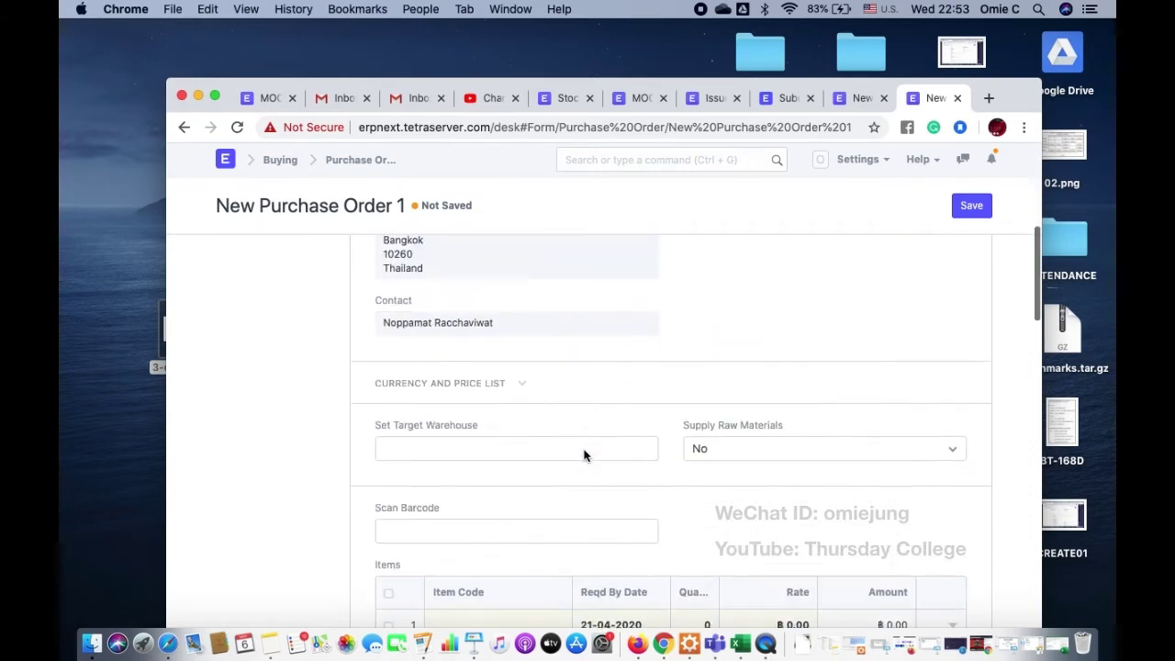
click(461, 367)
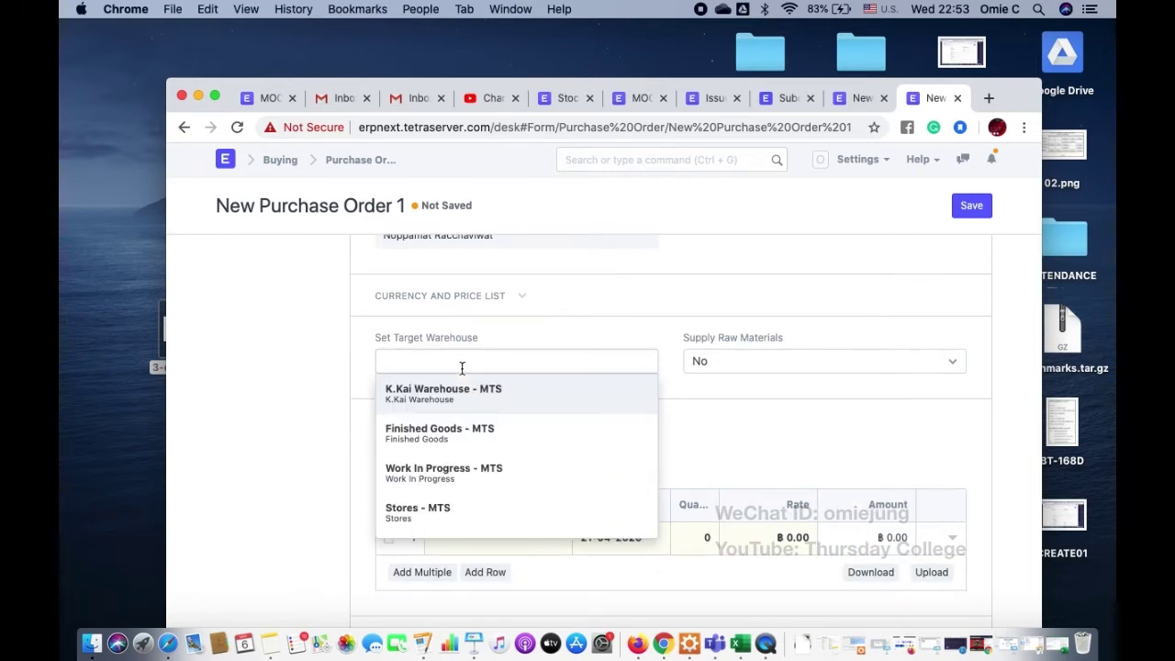
click(427, 511)
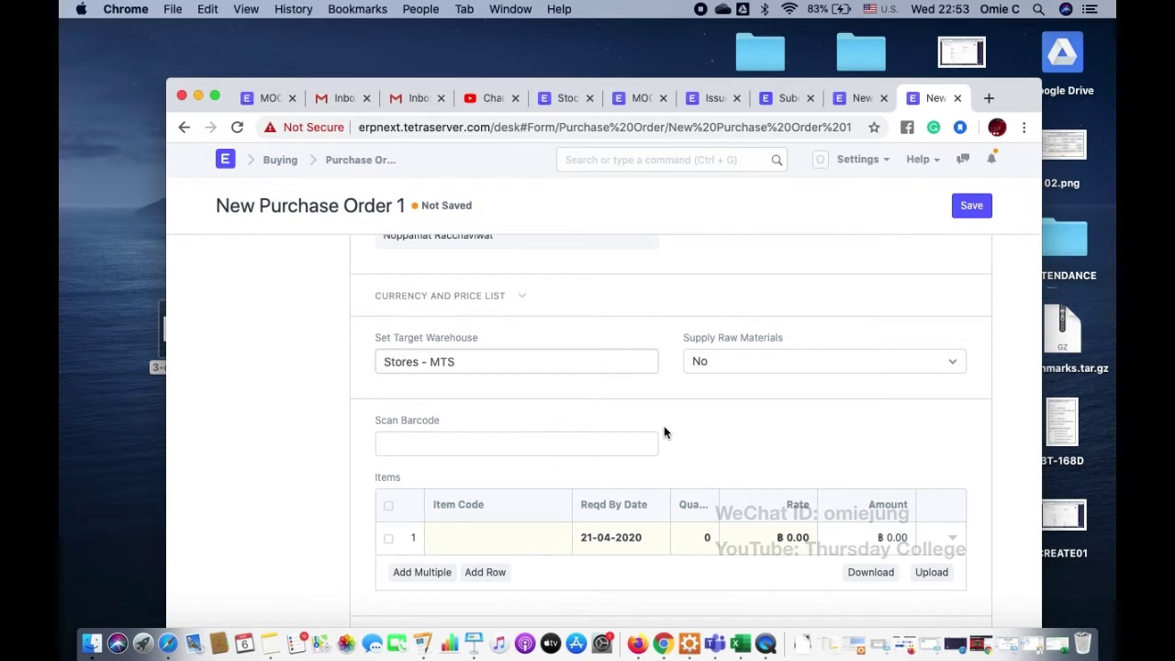
- Add LEGO10242 Lego Mini Cooper as the first item and enter its quantity
scroll(536, 425, down, 3)
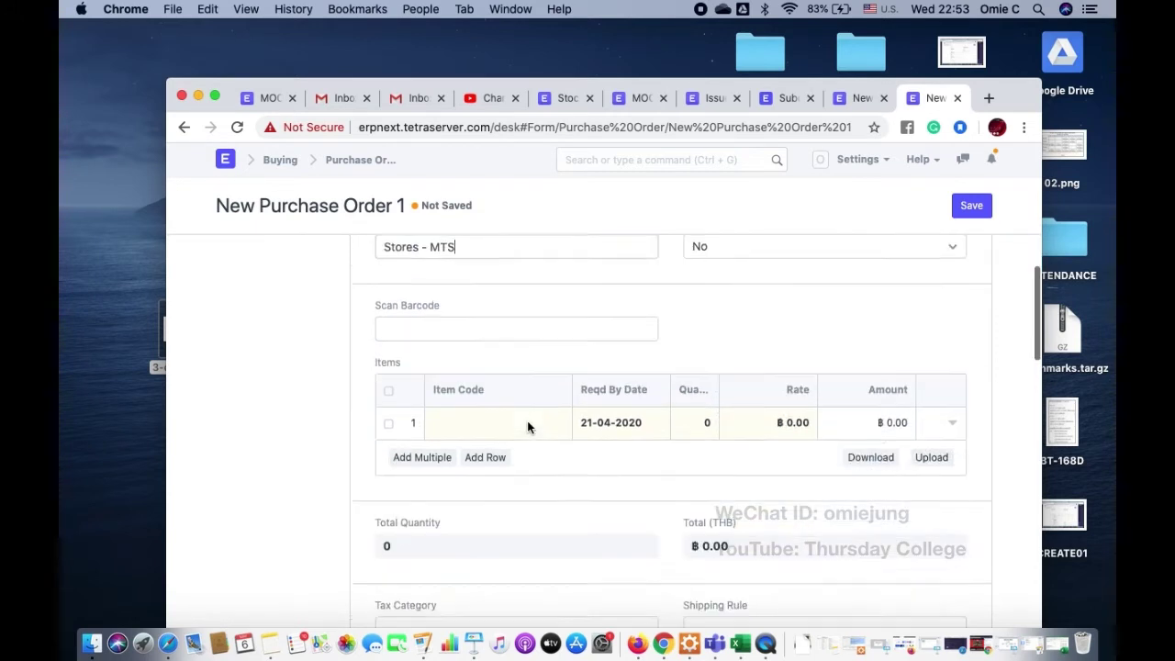
click(465, 404)
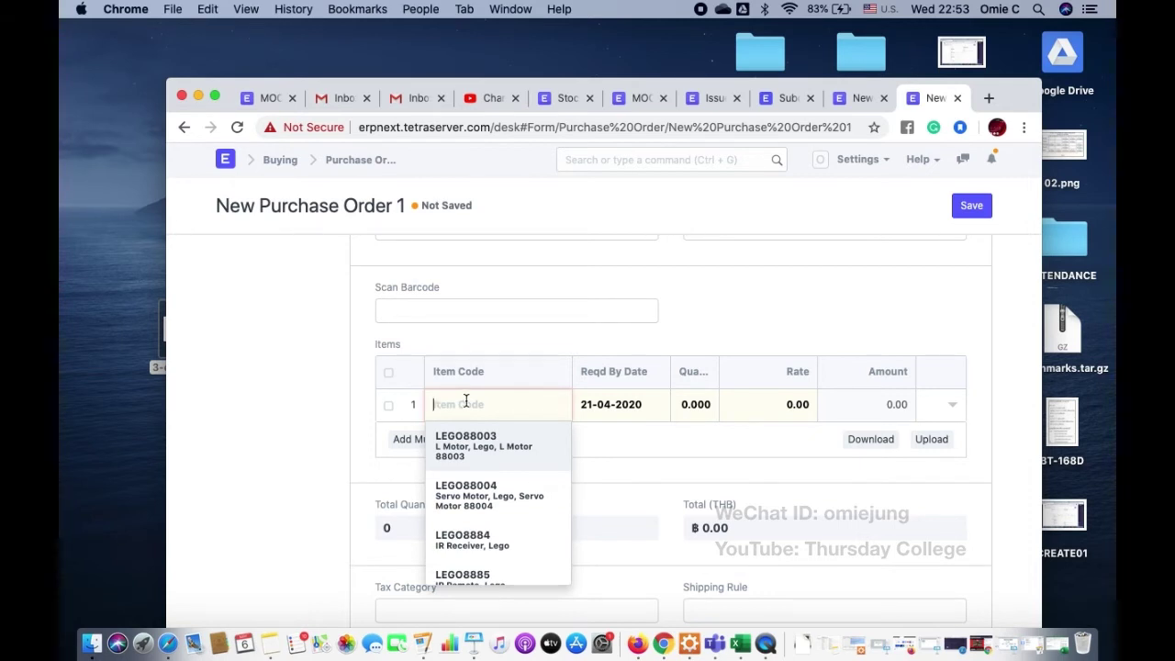
text(Mini)
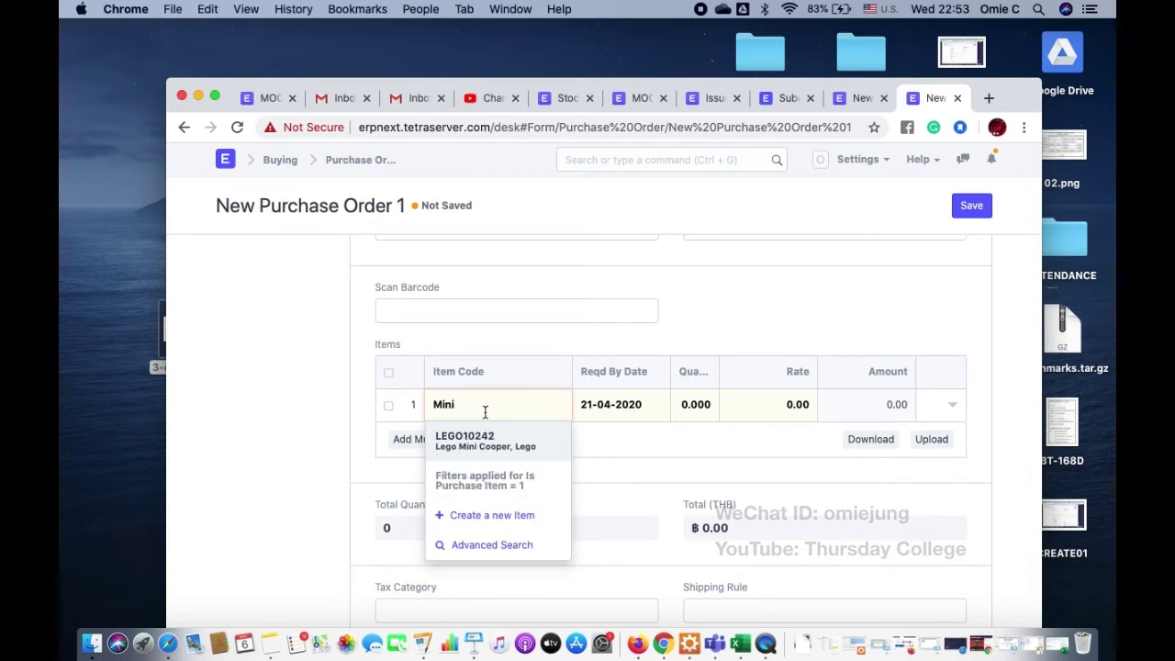
click(473, 439)
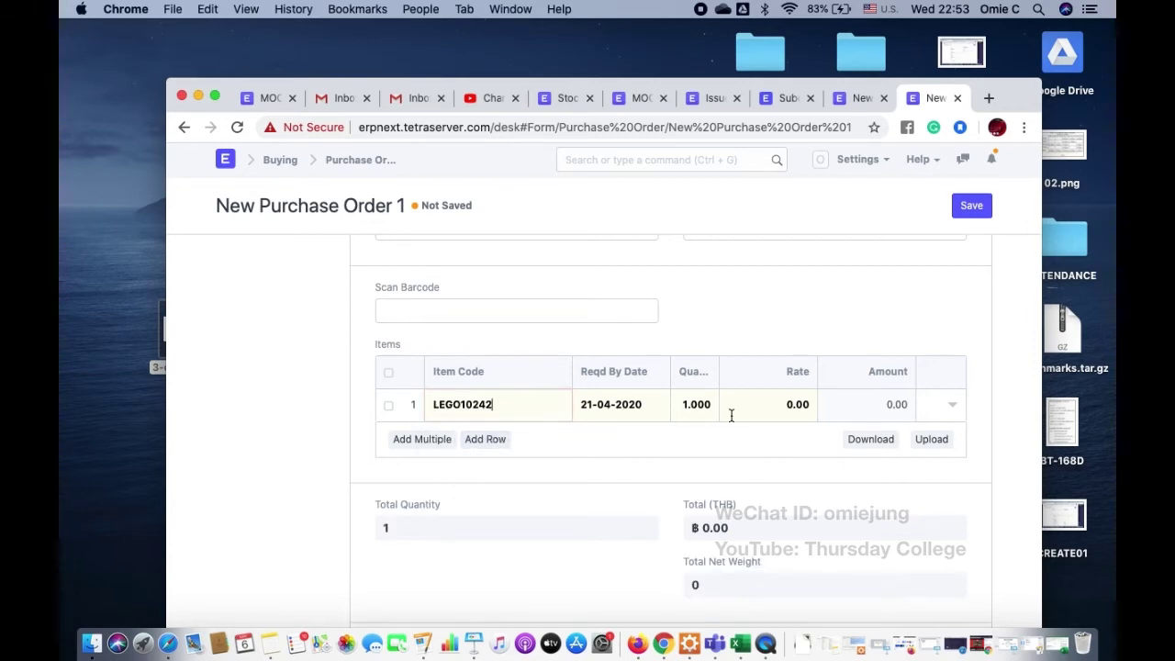
click(676, 407)
text(10)
click(740, 644)
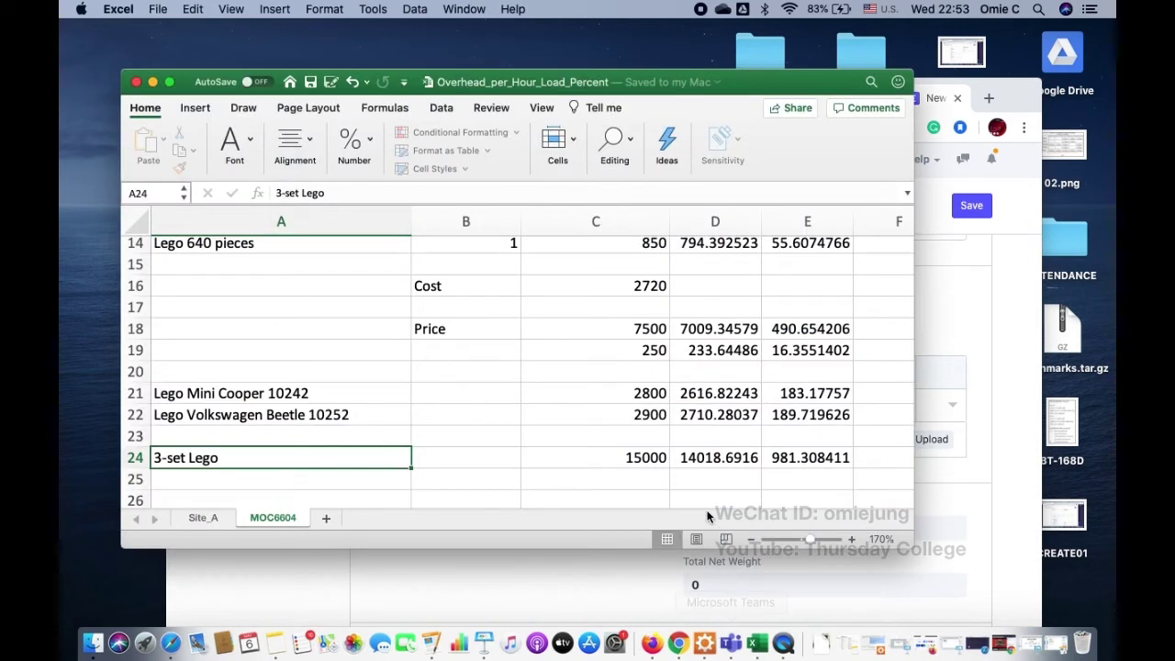
- Check the Mini Cooper (2800) and Beetle (2900) prices in the MOC6604 cost sheet
click(710, 455)
click(717, 420)
key(Left)
key(Up)
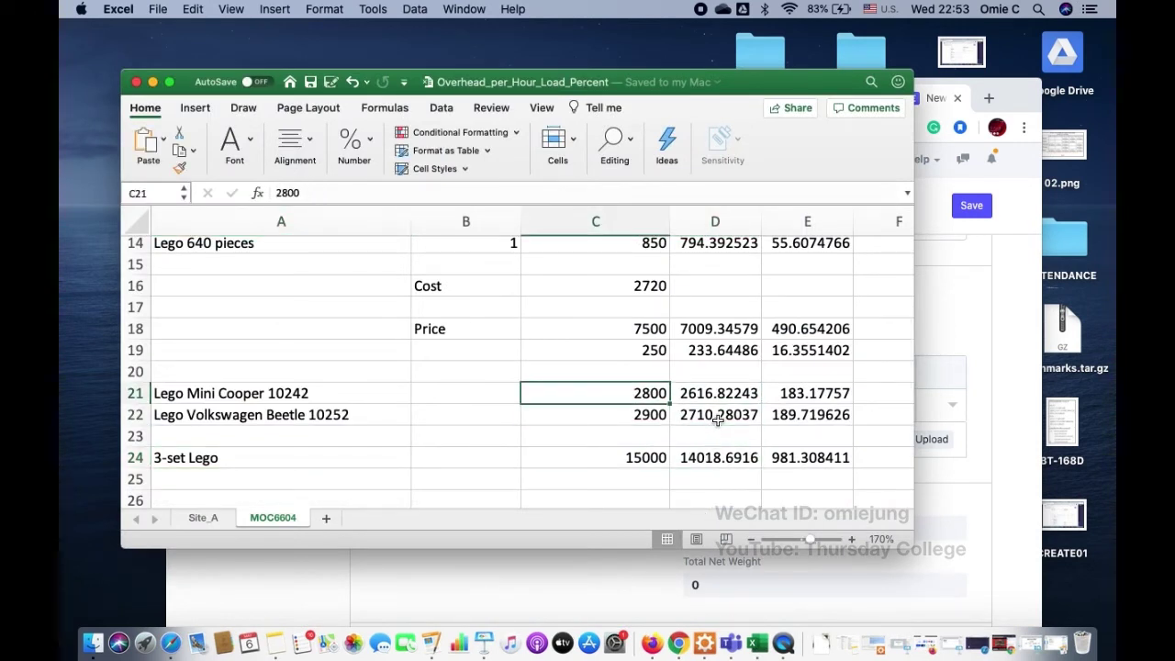
key(Down)
key(Down)
key(Down)
key(Up)
key(Up)
key(Up)
key(Right)
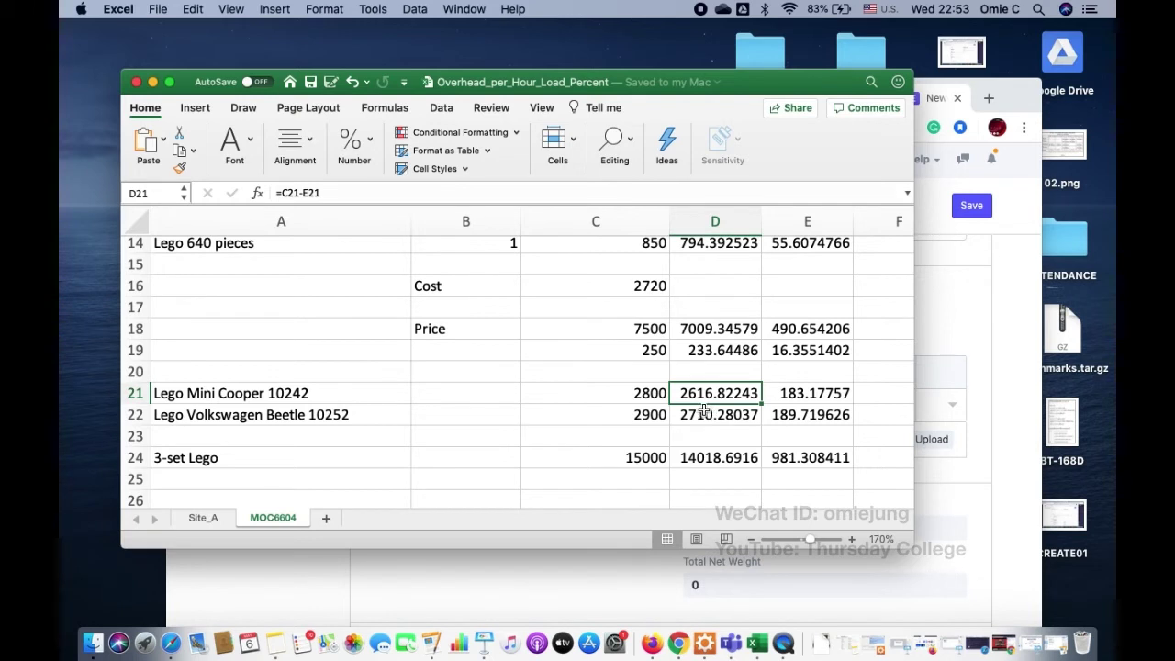
click(932, 484)
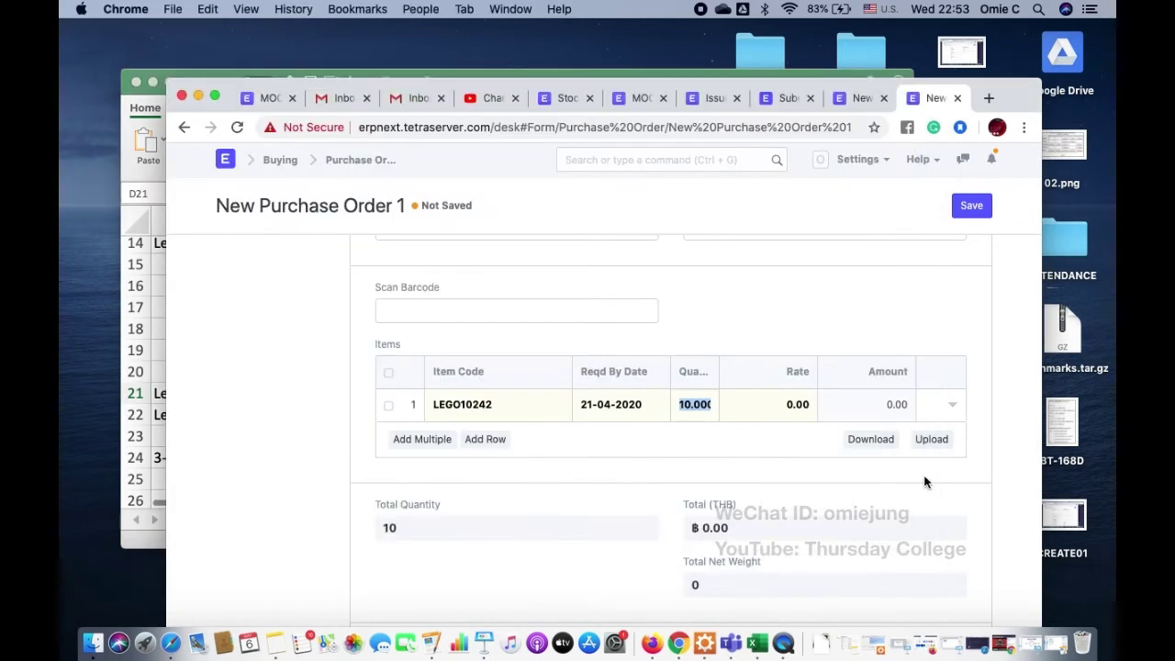
- Give the first item a rate of 2616.82 and add LEGO10252 with quantity 10
key(Tab)
text(2)
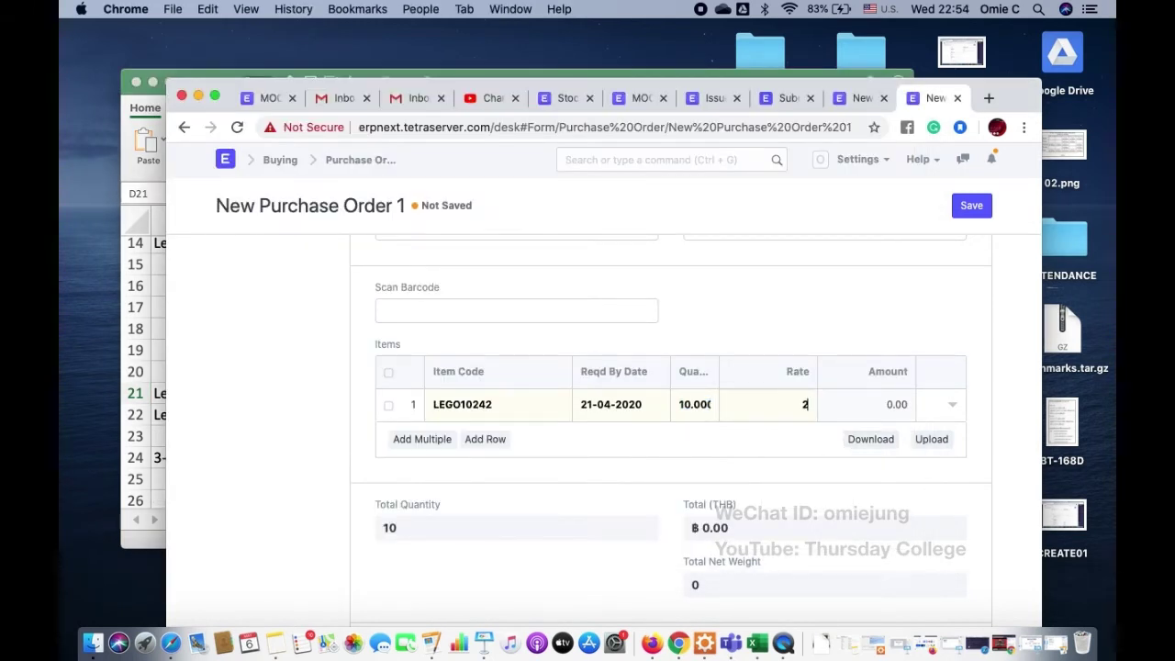
text(616.82)
click(486, 439)
click(501, 429)
text(Vo)
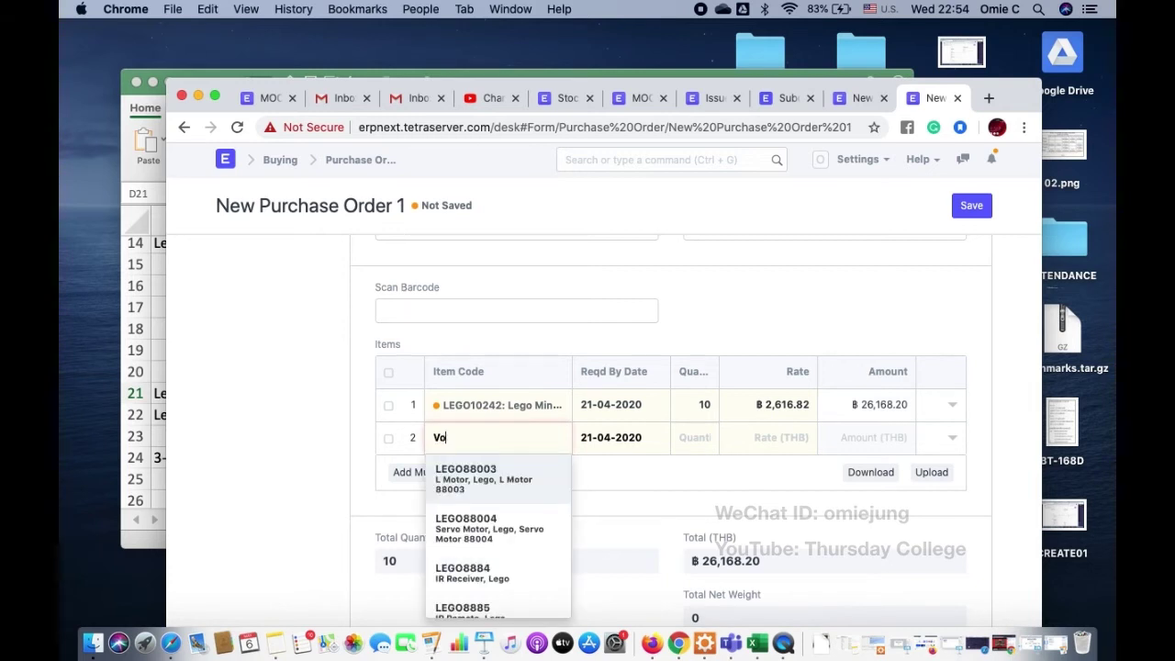
text(lk)
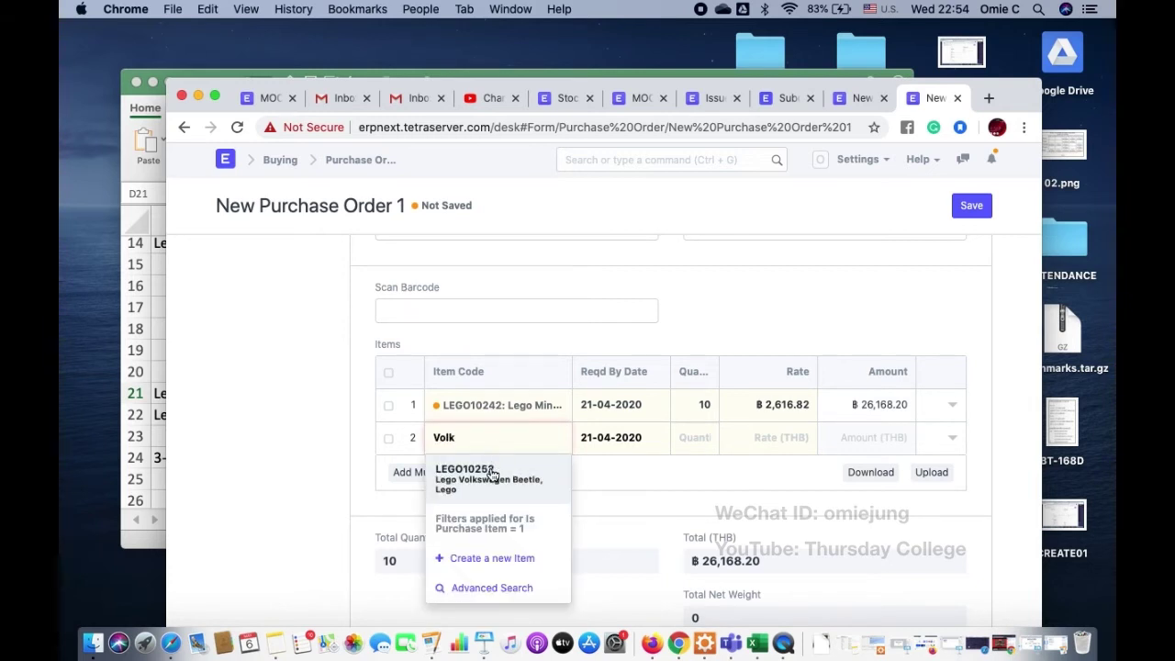
click(487, 477)
click(703, 439)
text(10)
click(771, 435)
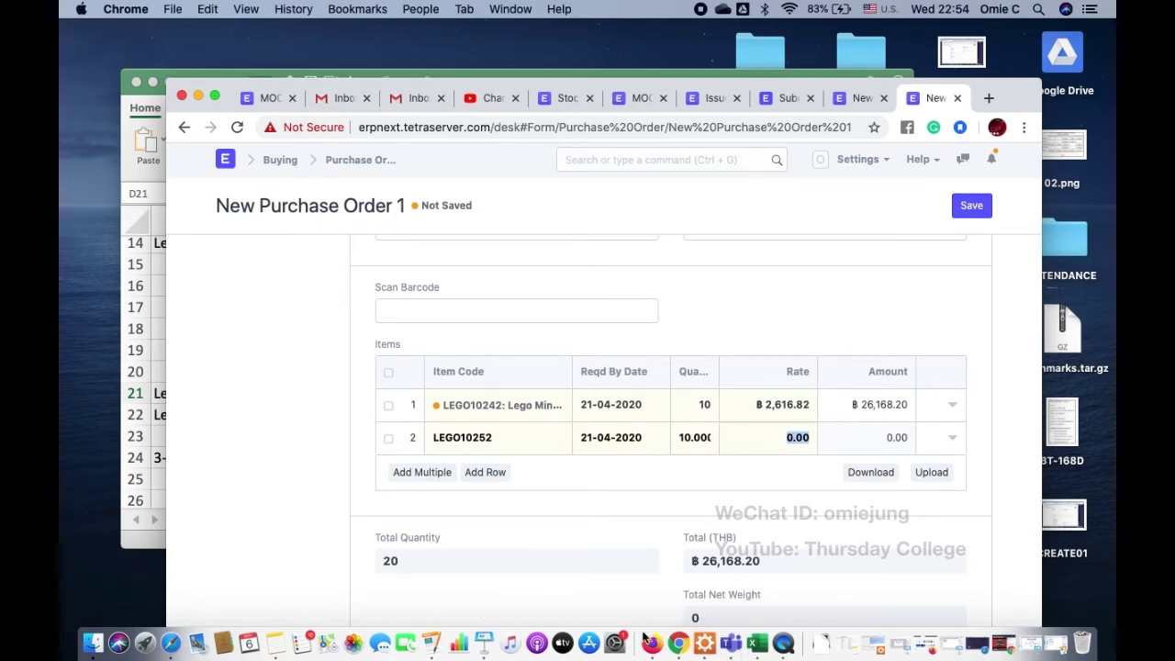
- Set LEGO10252's rate to 2710.28, taken from the Excel cost sheet
click(758, 643)
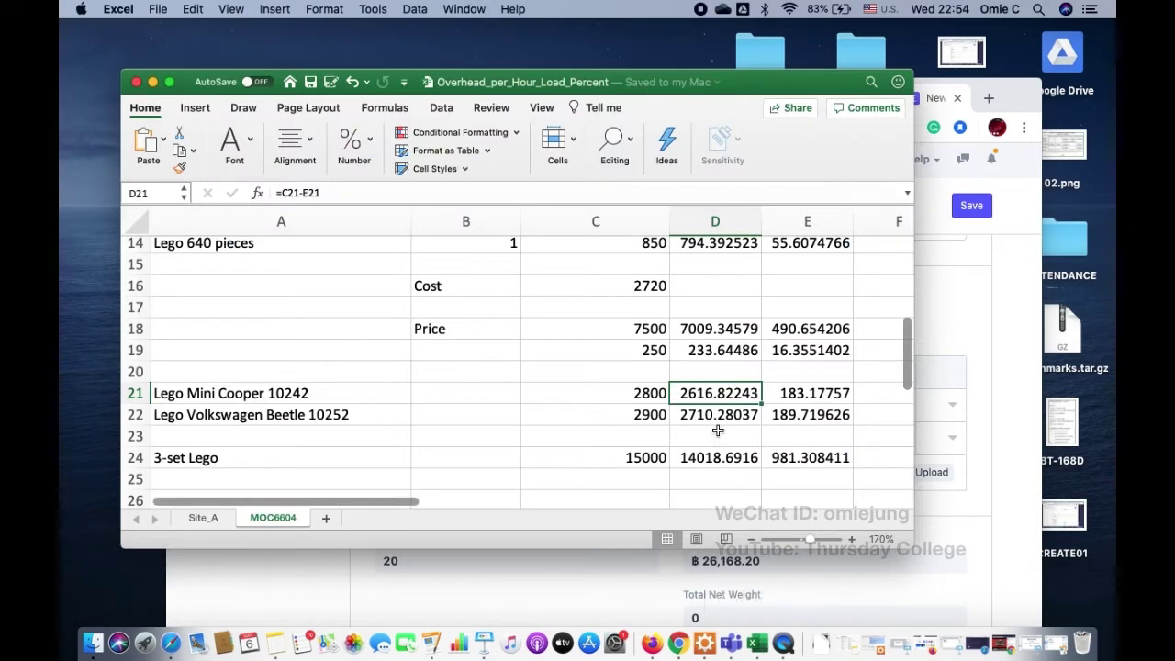
click(973, 416)
click(799, 435)
text(2)
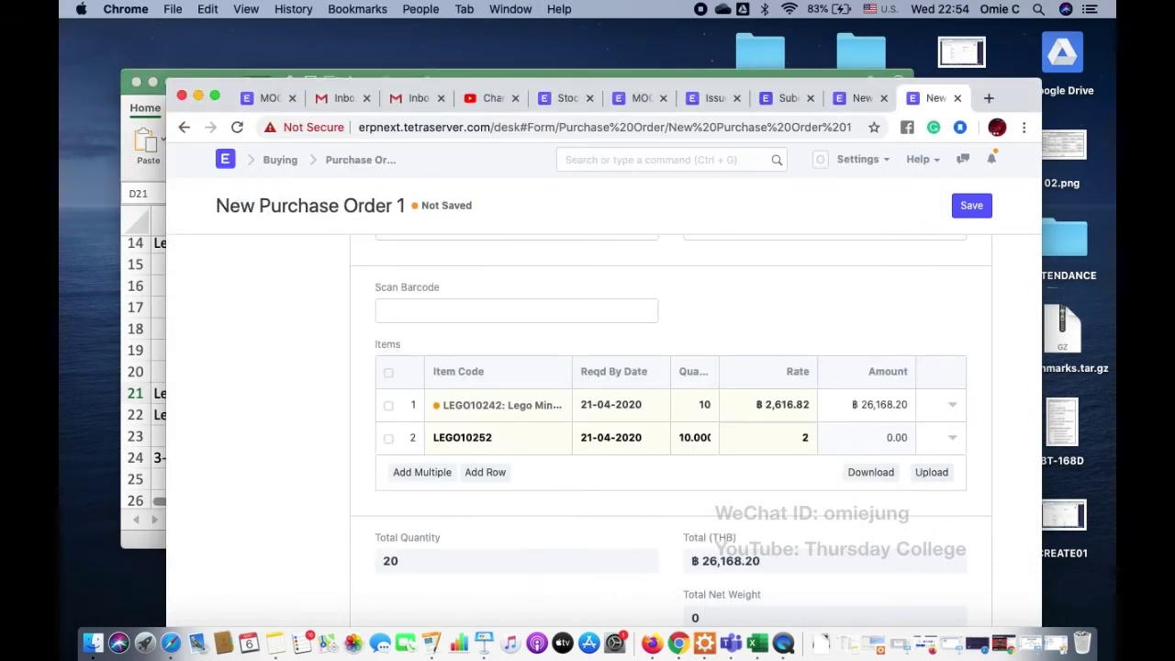
text(710.28)
click(730, 497)
- Apply the Thailand Tax - MTS purchase taxes and charges template
scroll(649, 507, down, 5)
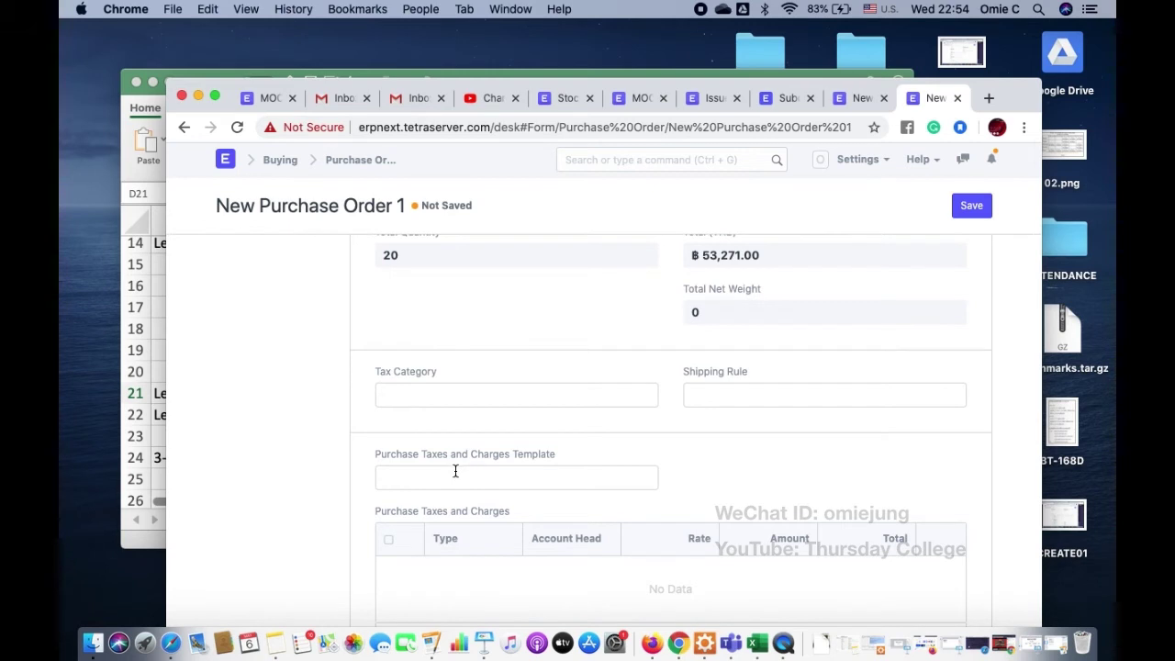
click(455, 474)
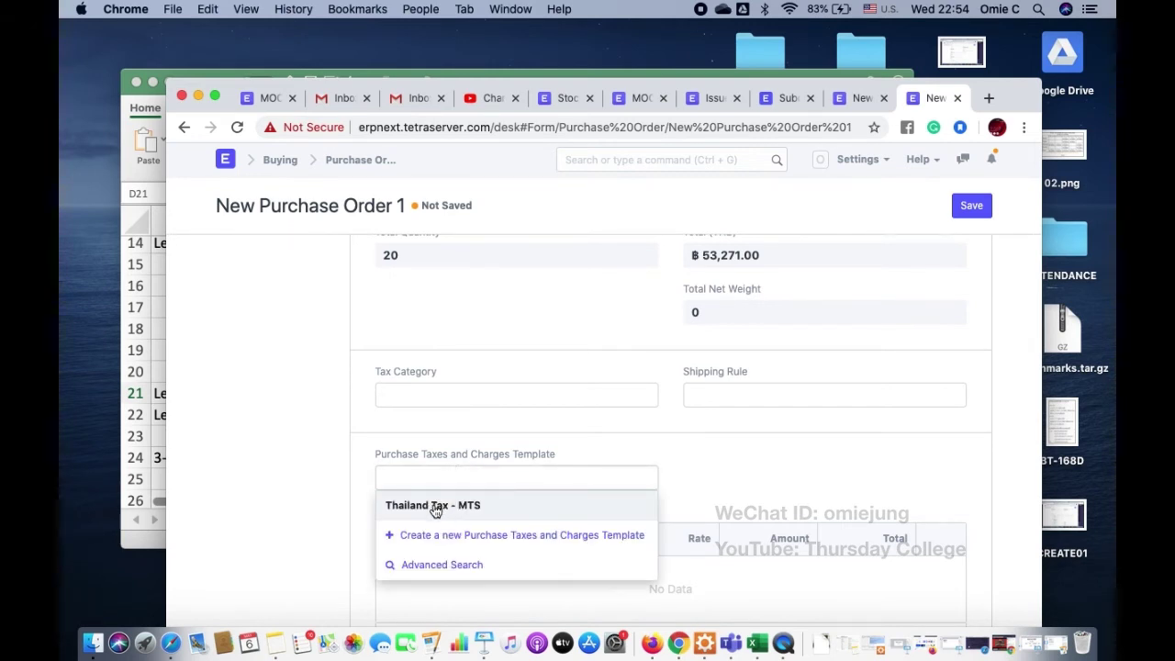
click(435, 506)
scroll(575, 380, down, 10)
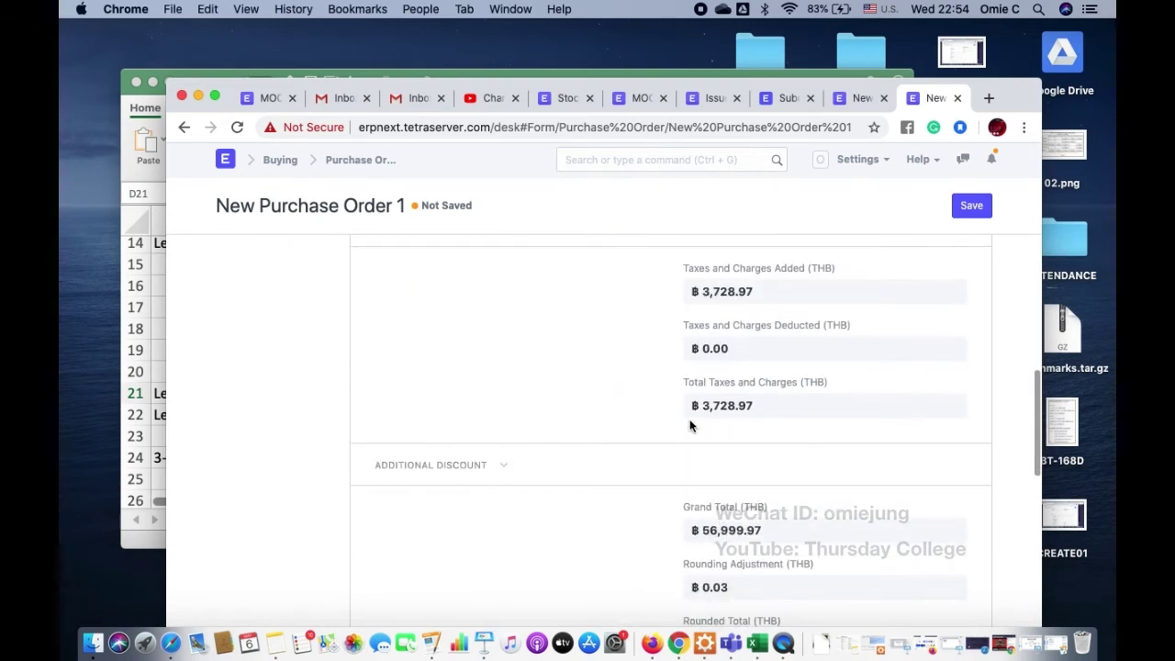
scroll(689, 423, down, 4)
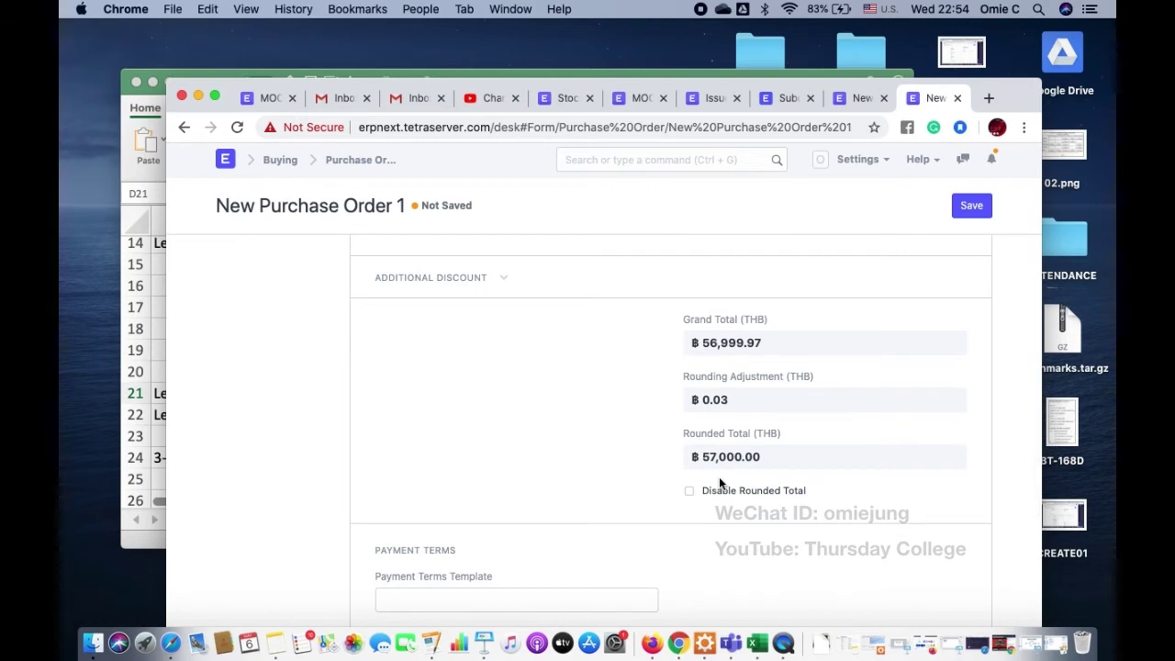
- Apply 50-50 30-Day credit payment terms and the Payment terms conditions template
scroll(661, 491, down, 4)
click(507, 427)
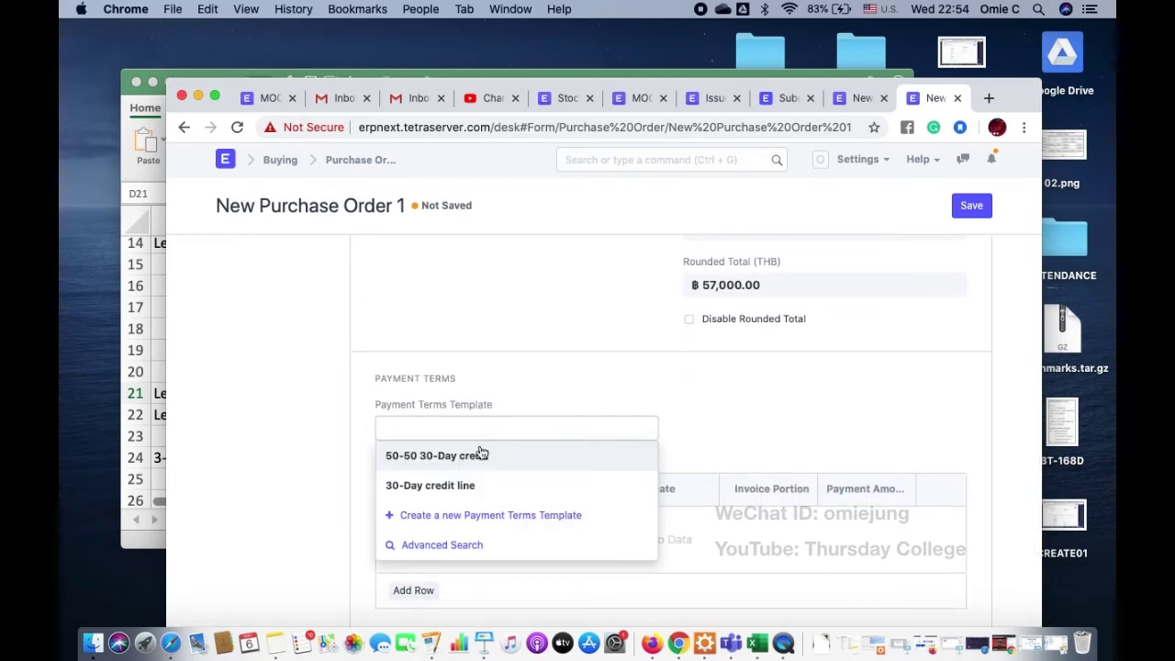
click(412, 455)
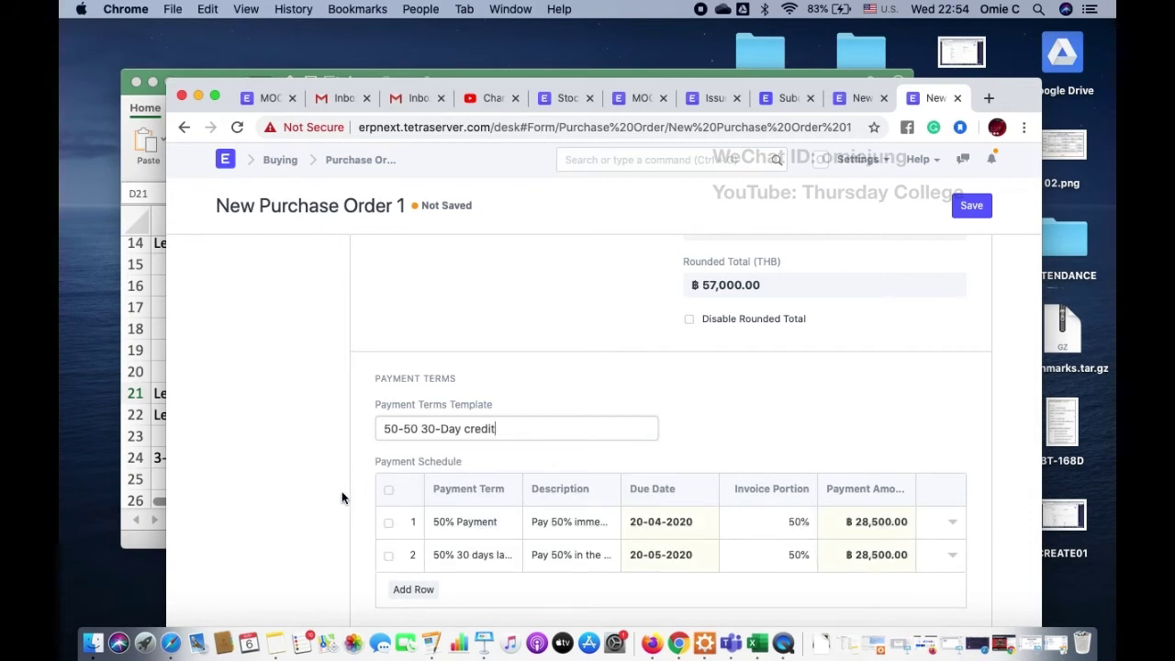
scroll(342, 498, down, 5)
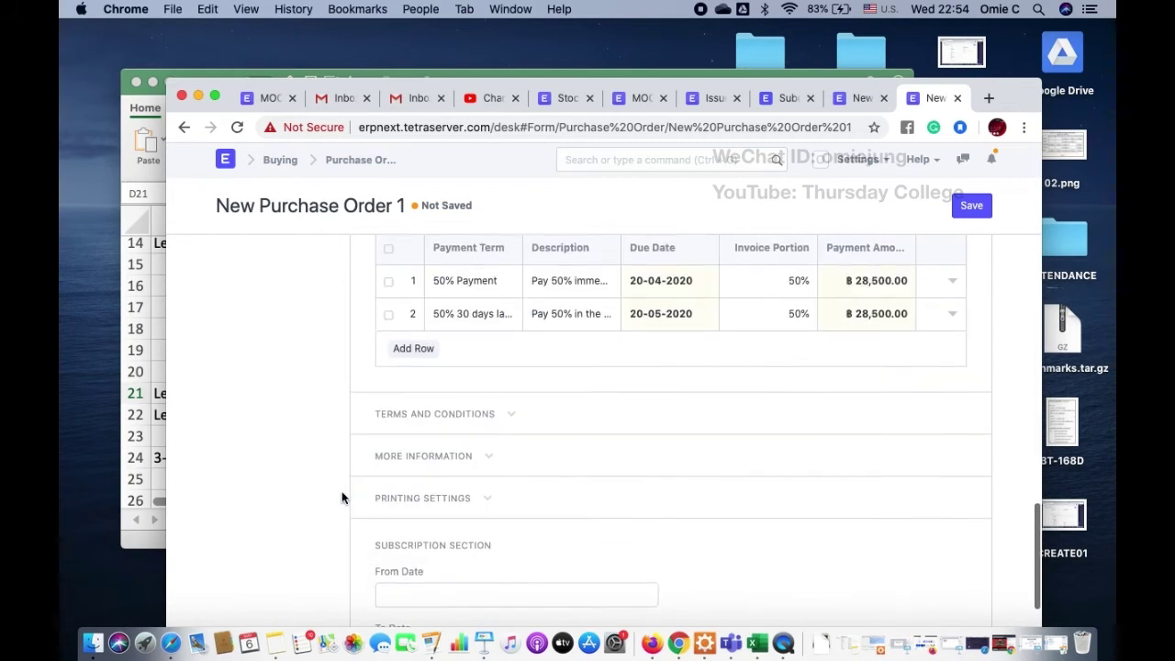
click(446, 416)
click(421, 465)
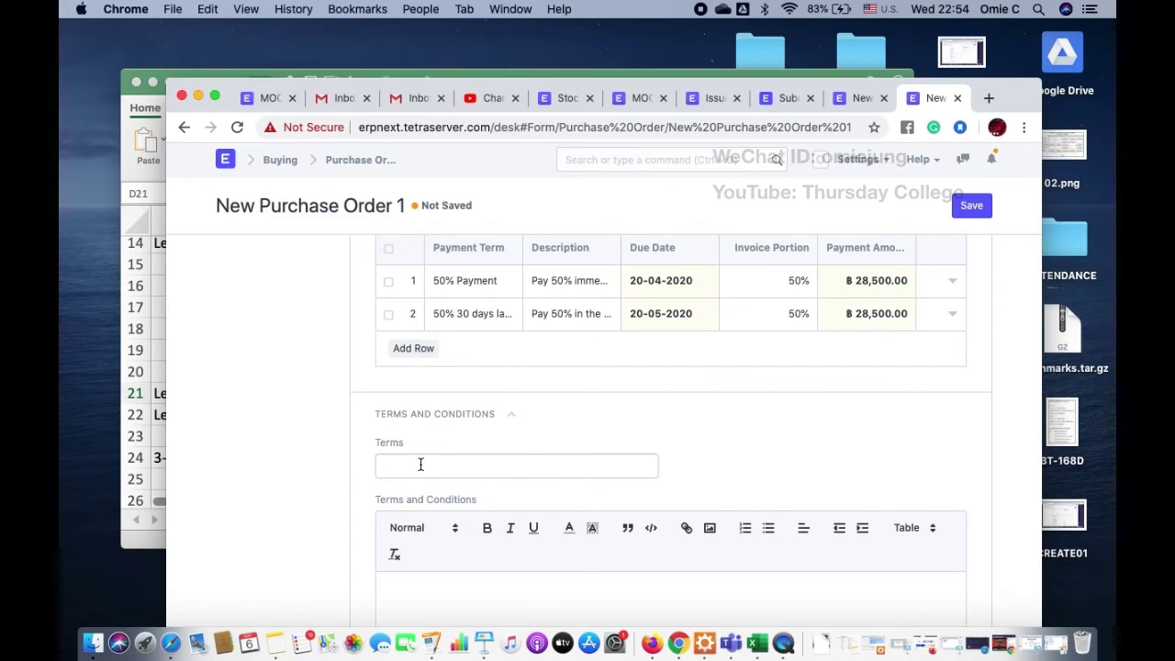
click(414, 525)
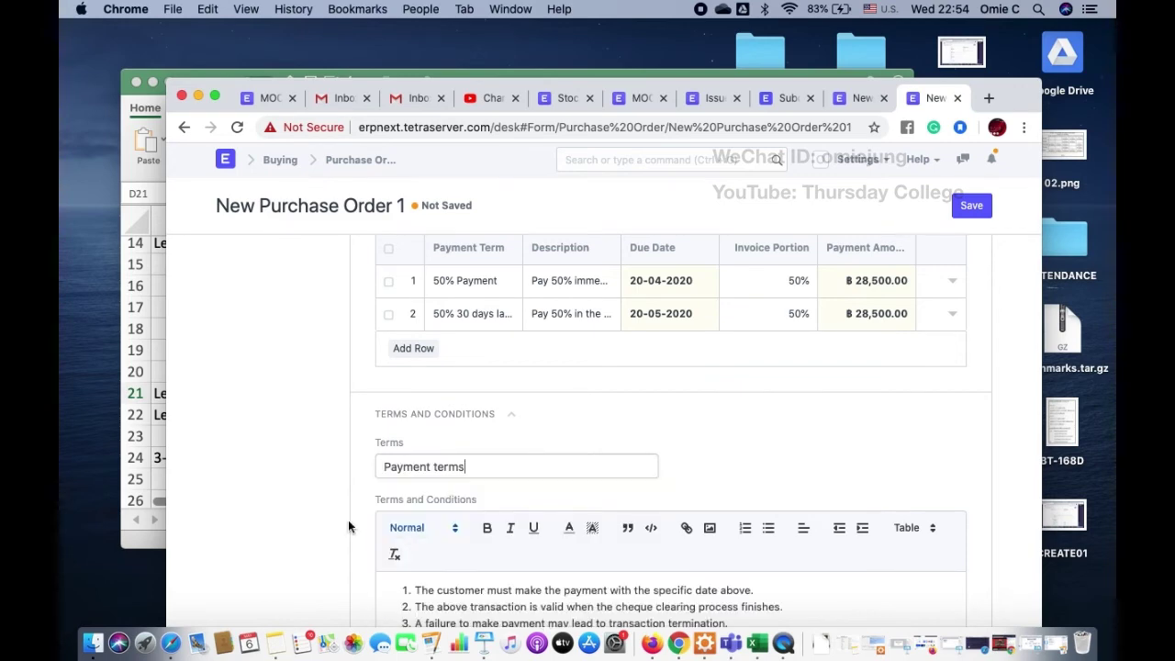
- Review the More Information section and save the purchase order as a draft
scroll(331, 529, down, 7)
scroll(330, 529, down, 4)
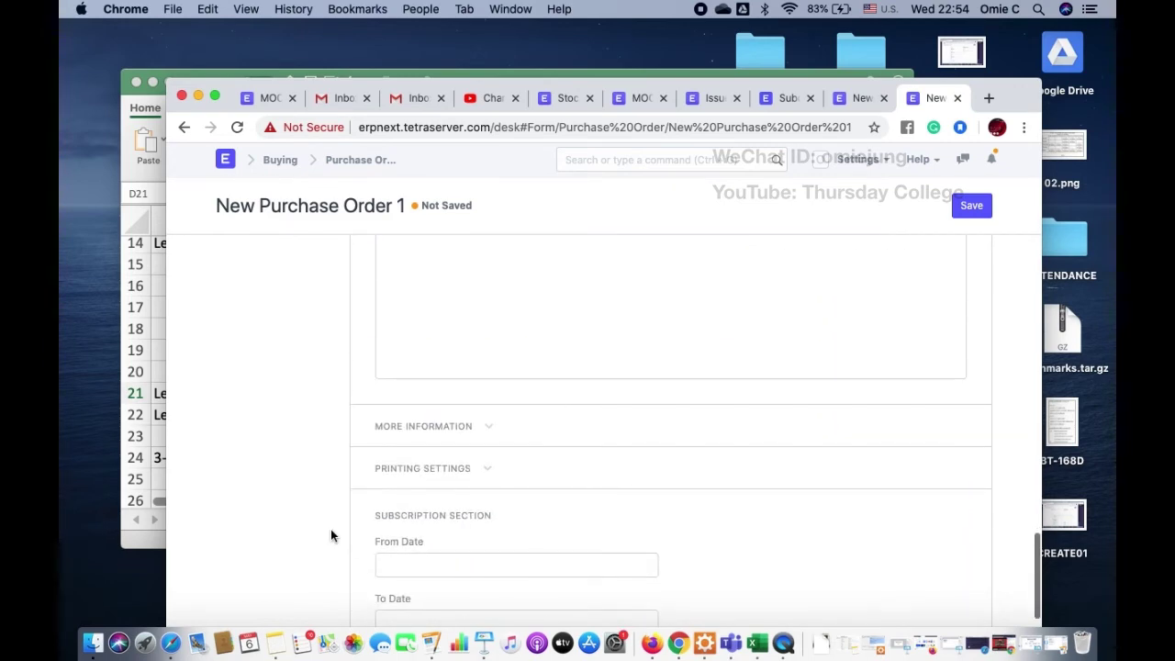
scroll(331, 533, up, 2)
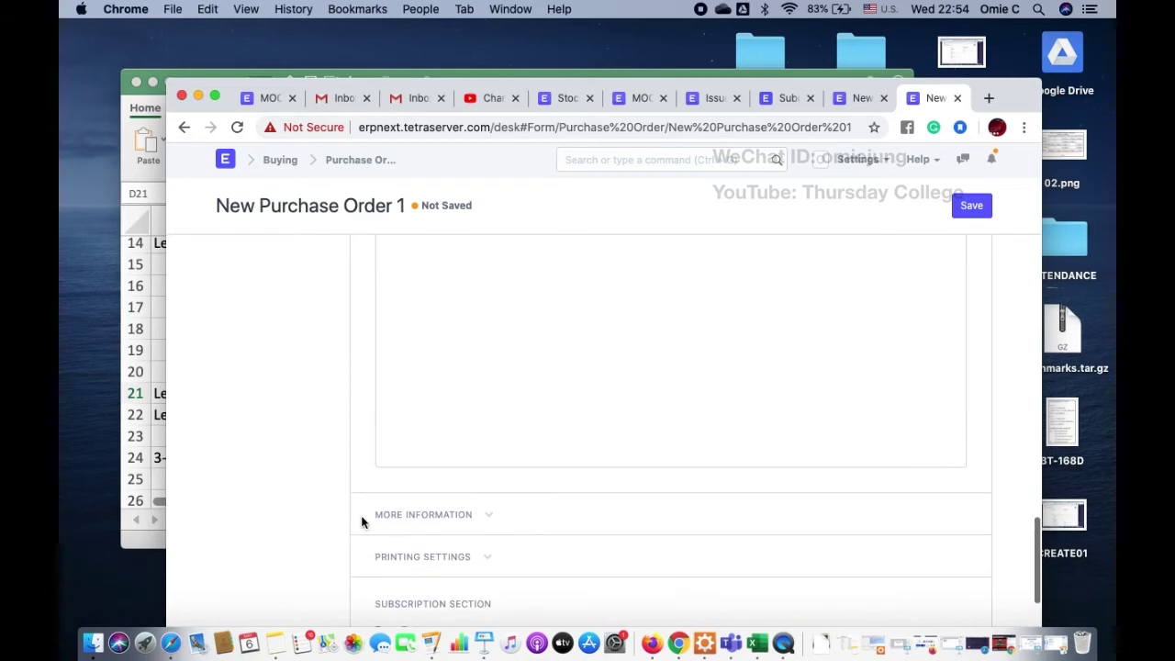
click(491, 515)
scroll(320, 476, down, 2)
scroll(322, 473, up, 20)
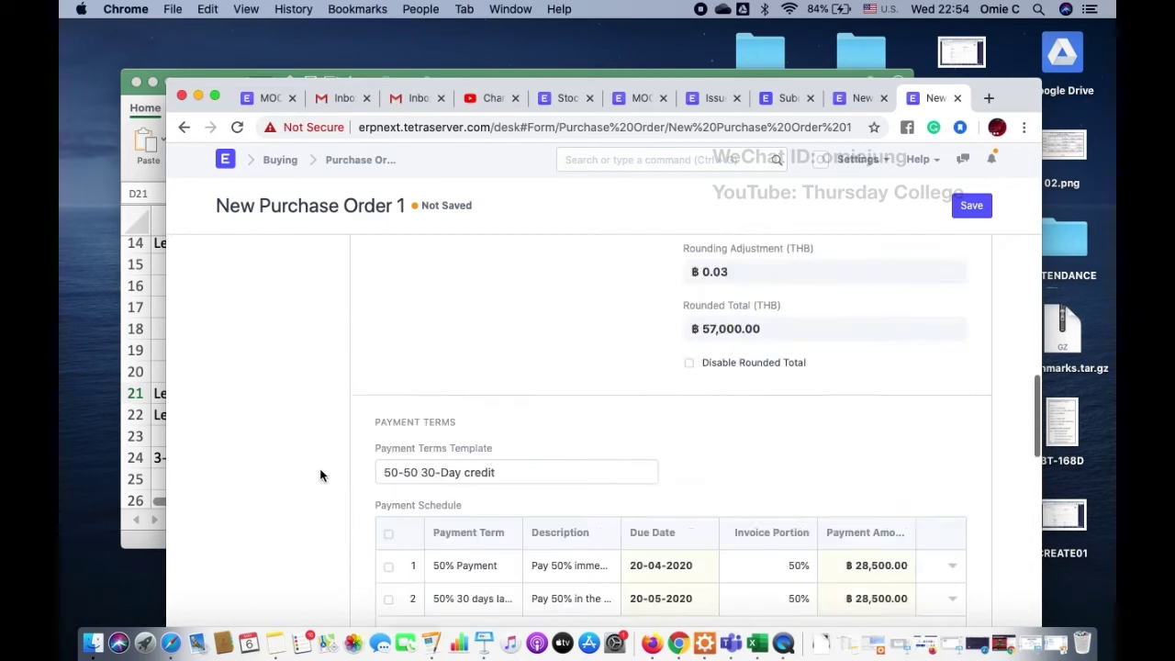
click(976, 212)
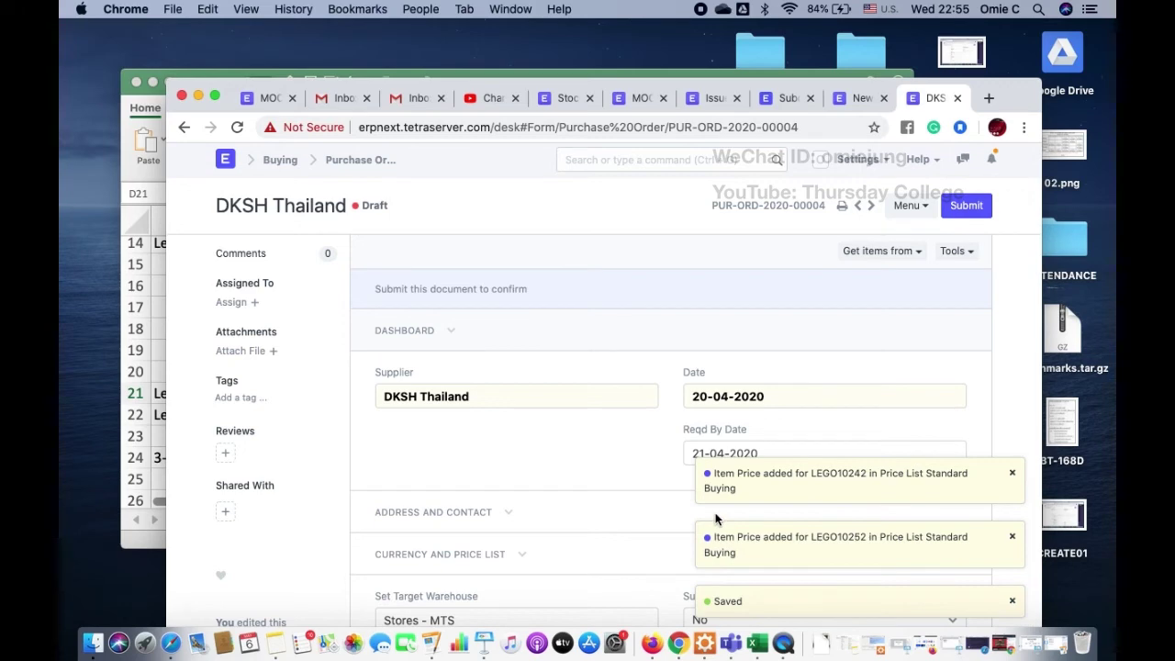
- Submit the DKSH Thailand purchase order and create a Purchase Receipt from it
click(968, 211)
click(833, 189)
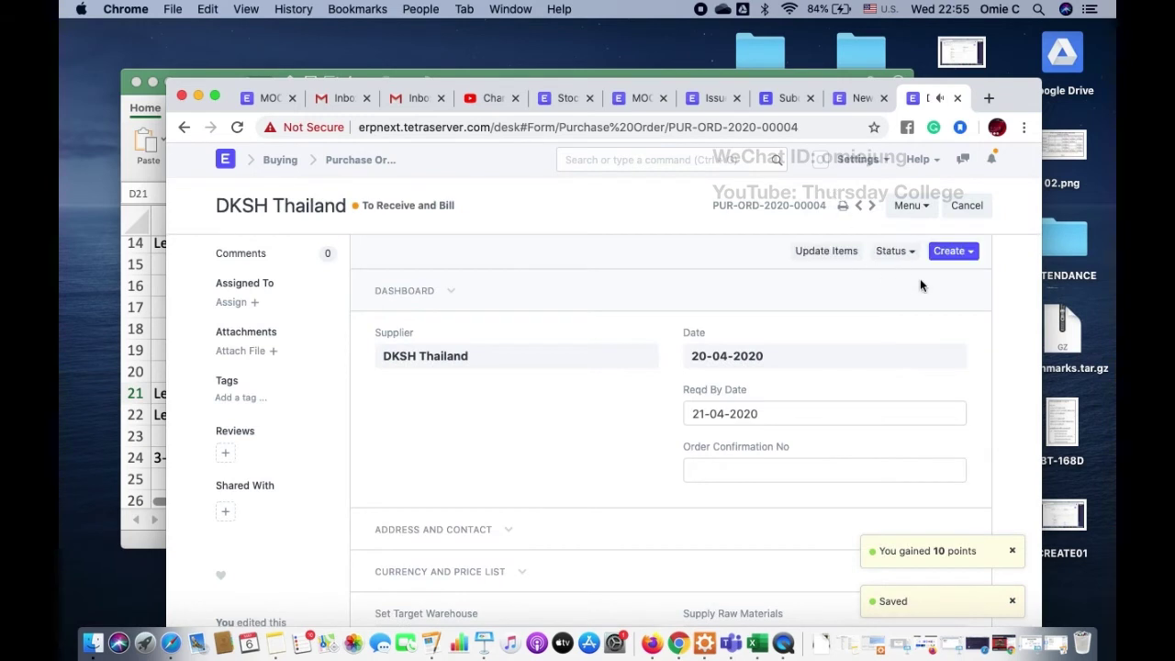
click(952, 251)
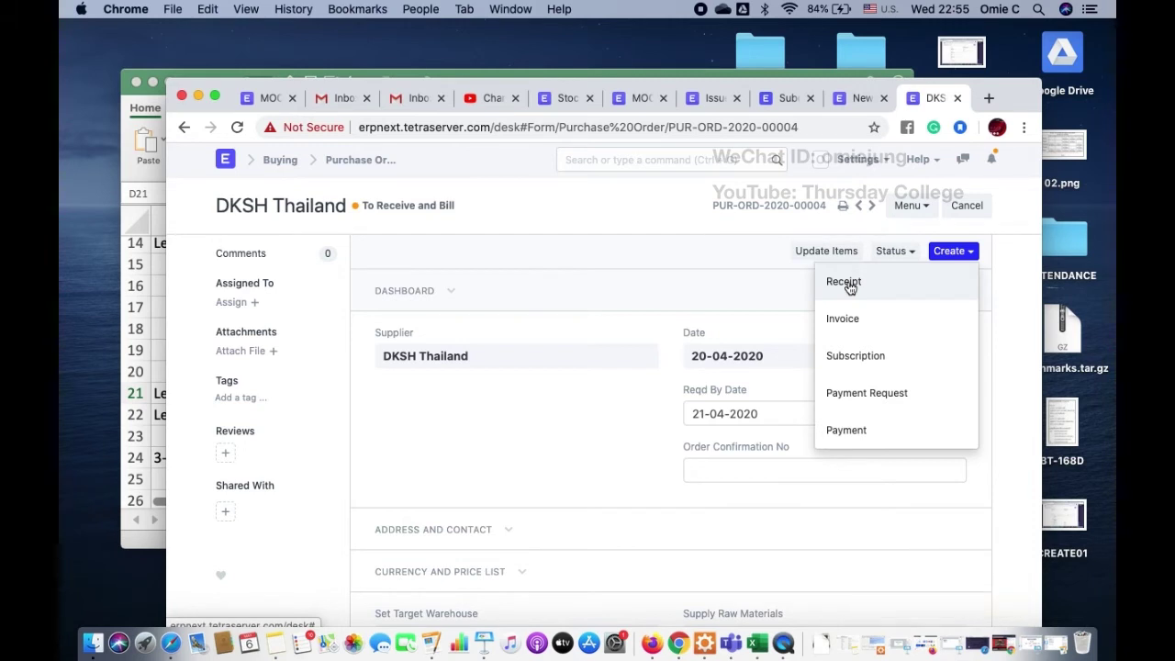
click(845, 282)
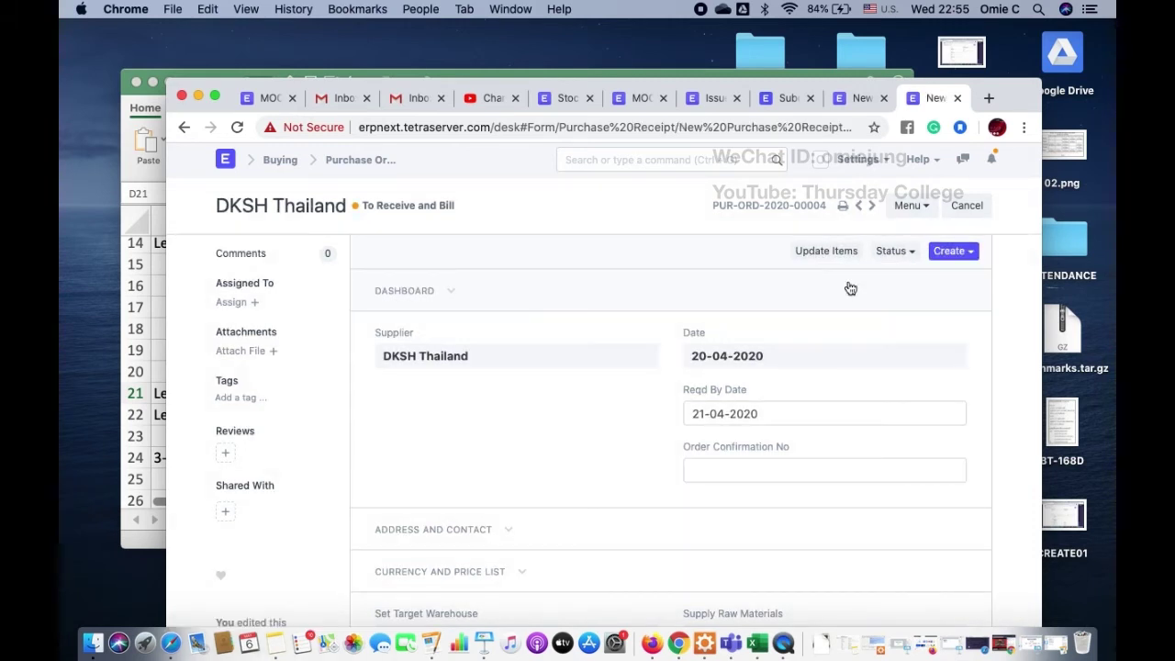
- Enter the supplier delivery note number on the purchase receipt
click(504, 424)
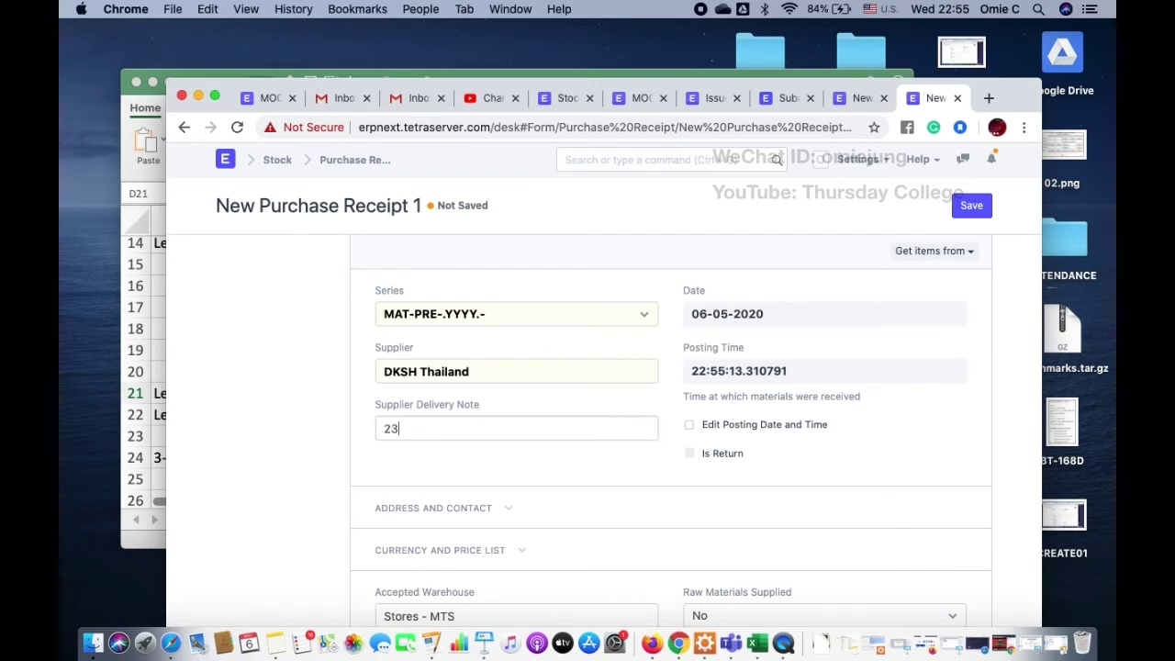
scroll(445, 455, down, 3)
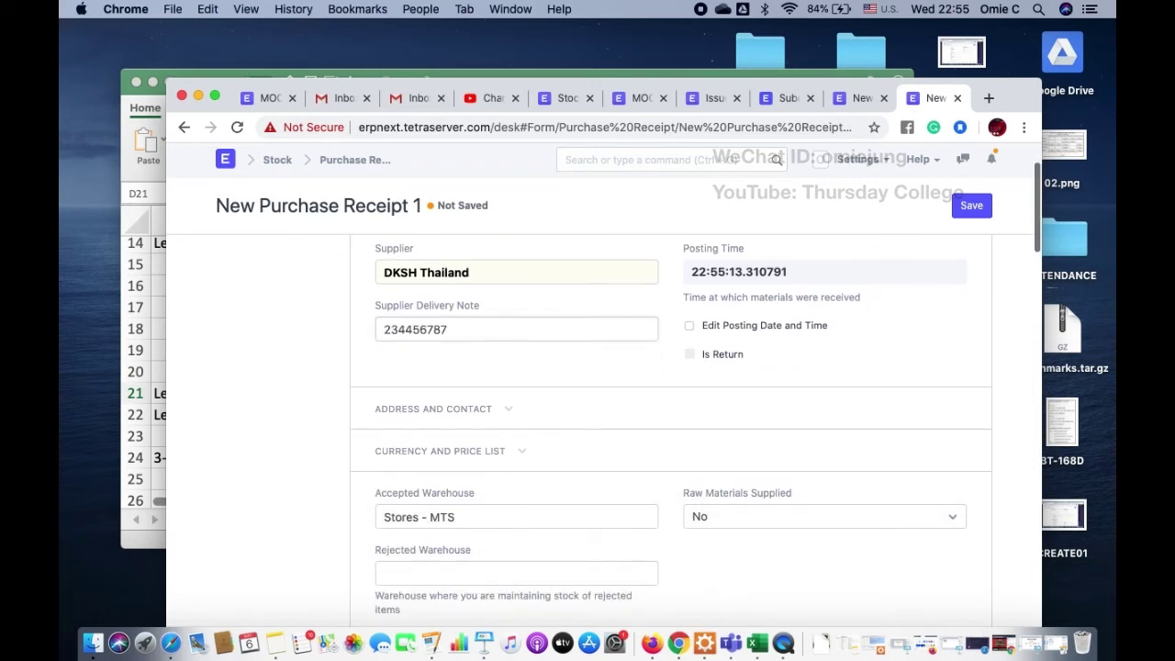
scroll(445, 456, down, 3)
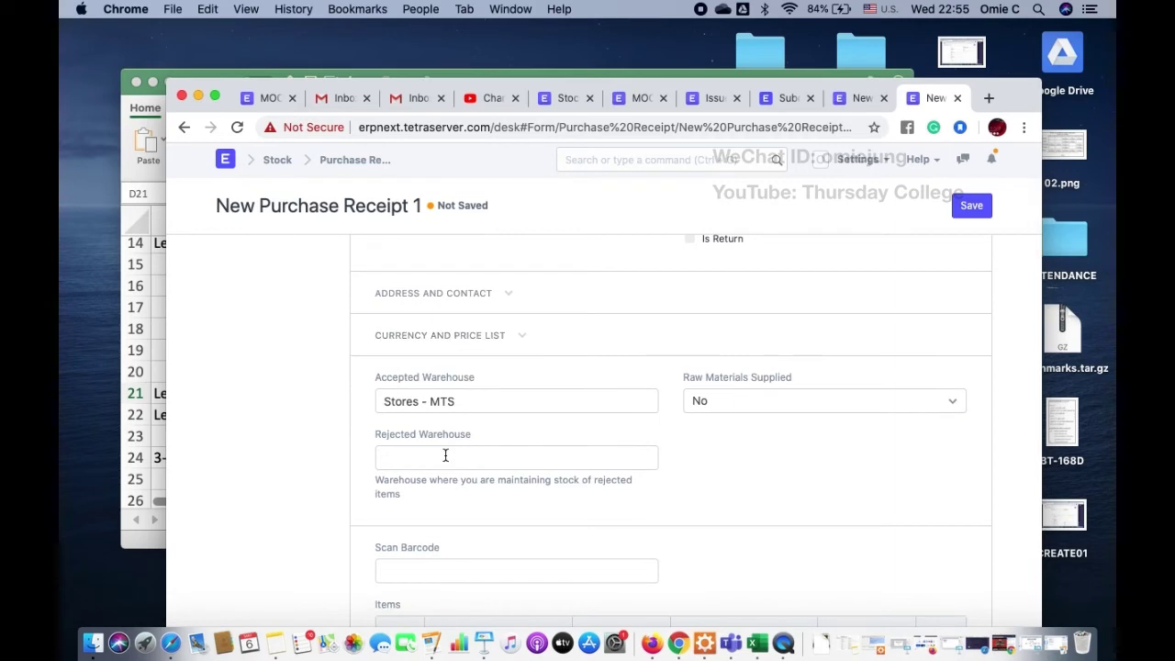
scroll(411, 401, down, 8)
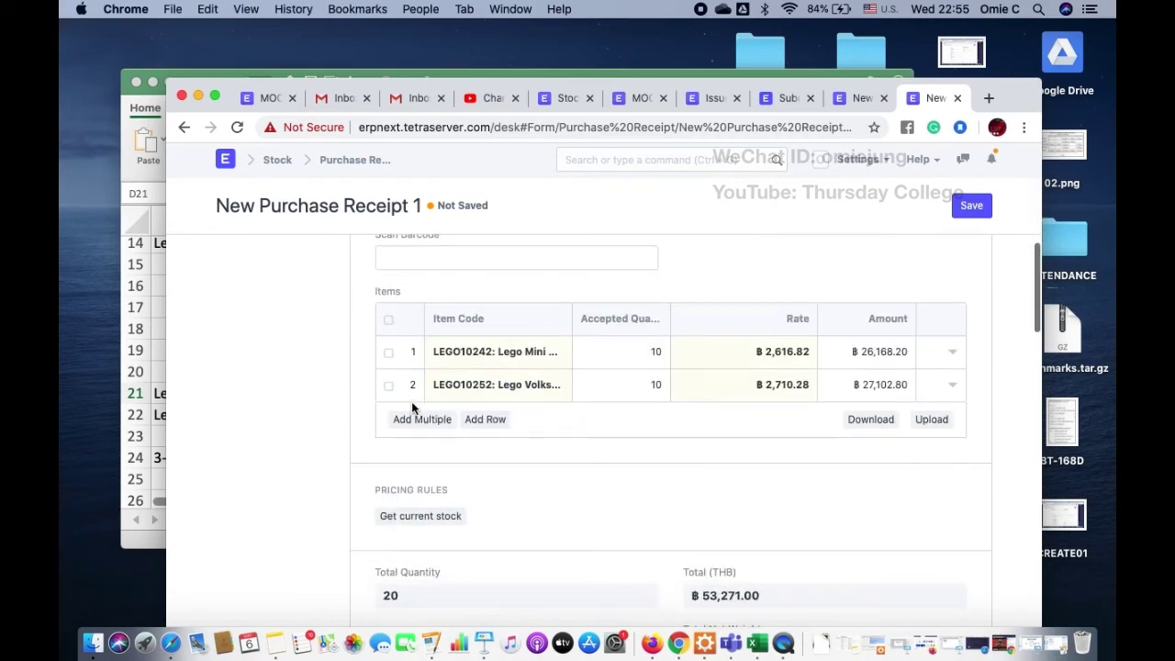
scroll(583, 462, down, 5)
scroll(577, 464, down, 5)
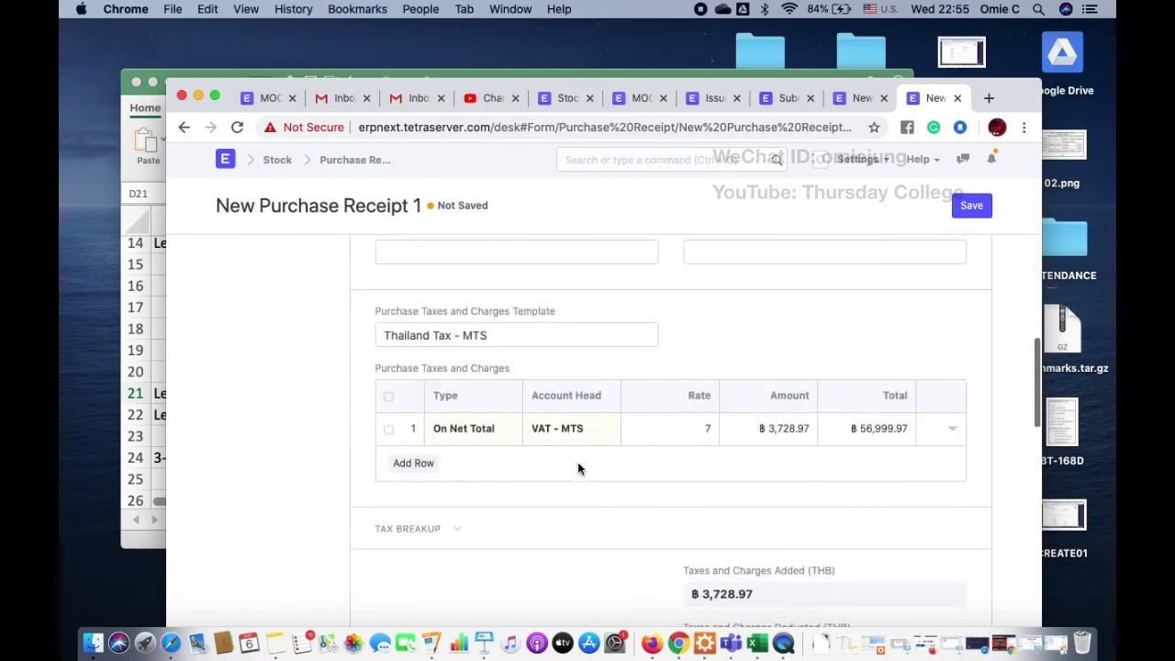
scroll(578, 464, up, 10)
scroll(578, 468, up, 10)
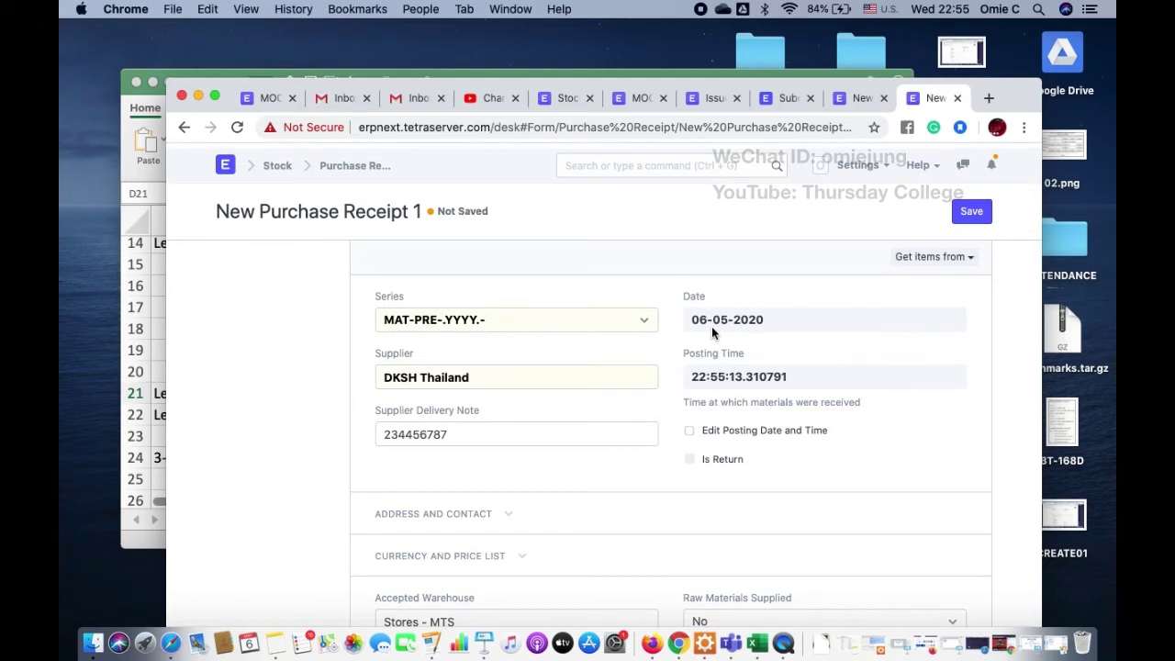
- Save and submit the purchase receipt, then return to the New BOM 1 tab
click(970, 206)
click(966, 208)
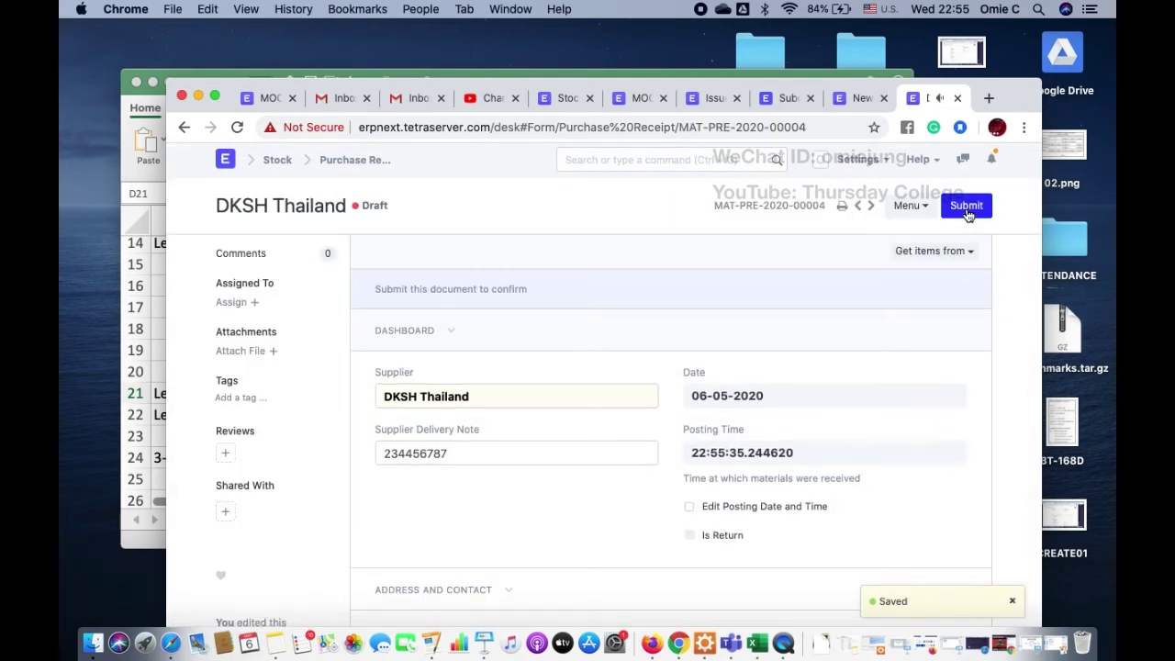
click(819, 184)
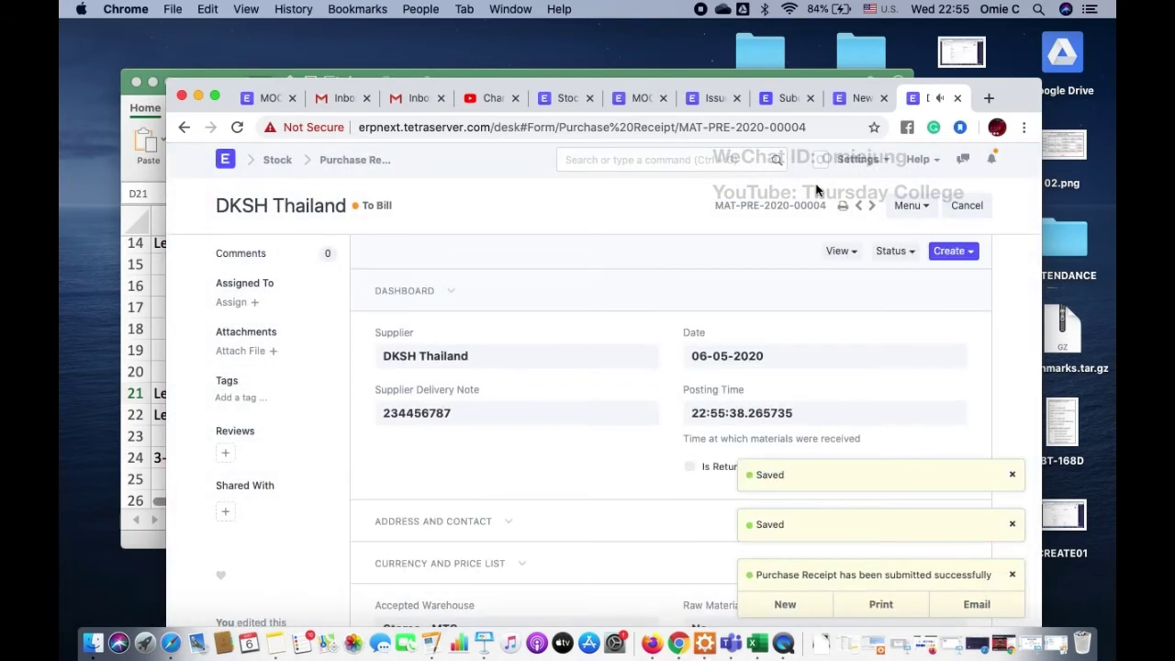
click(863, 98)
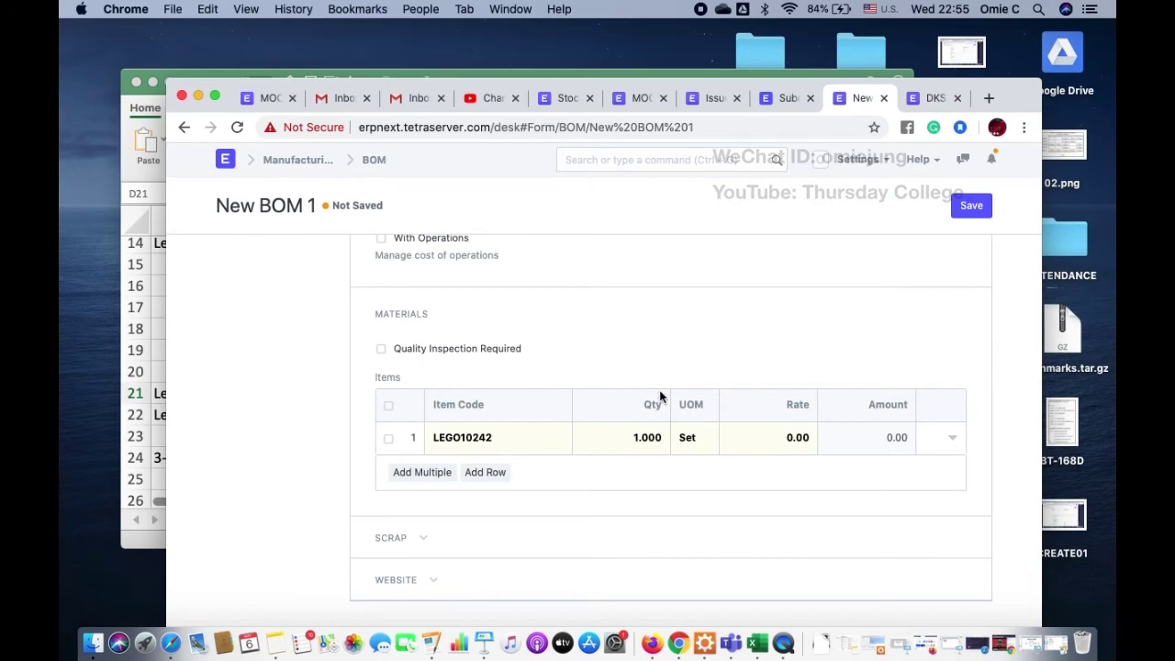
- Start a new BOM for the item 3CARSET
scroll(644, 331, up, 10)
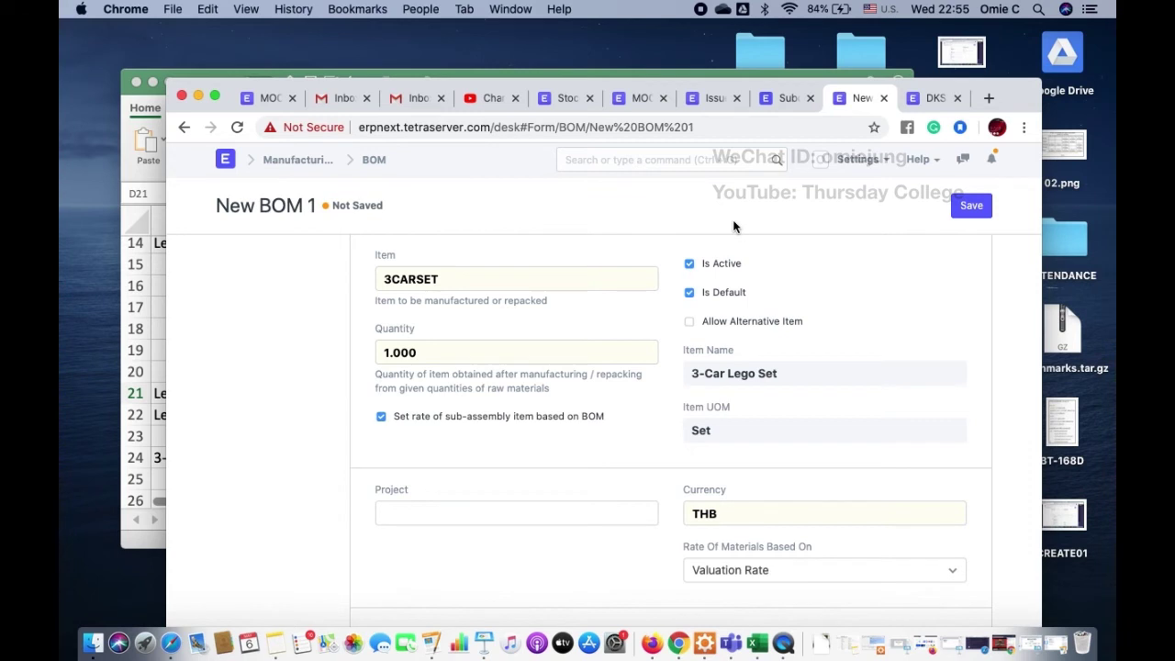
click(376, 161)
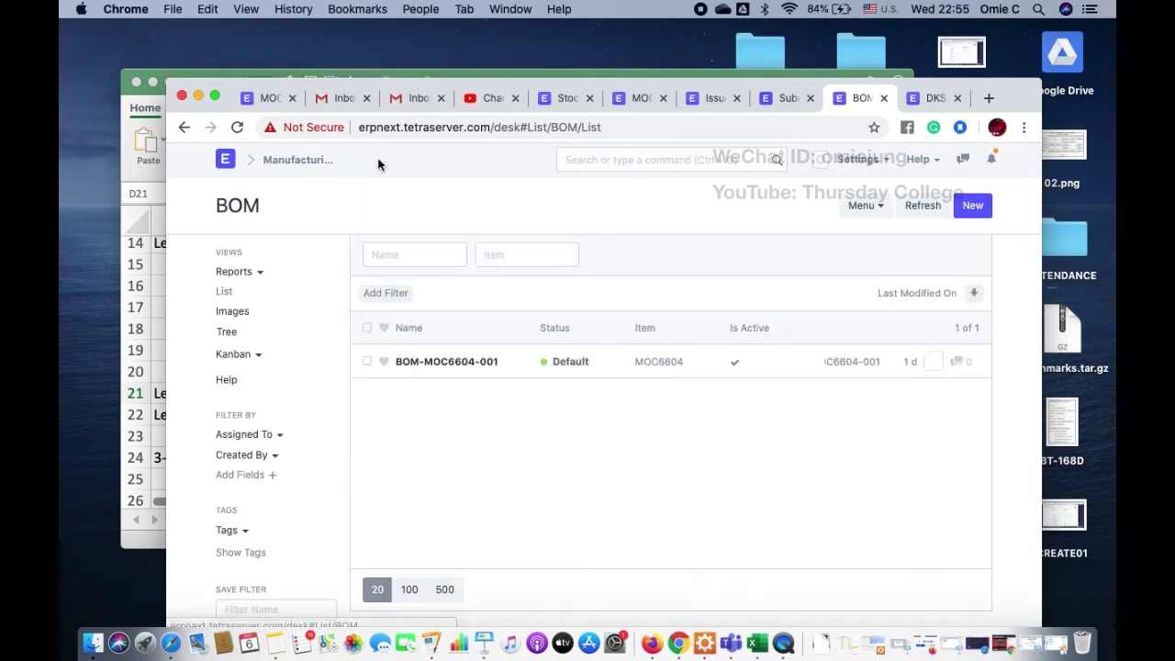
click(964, 209)
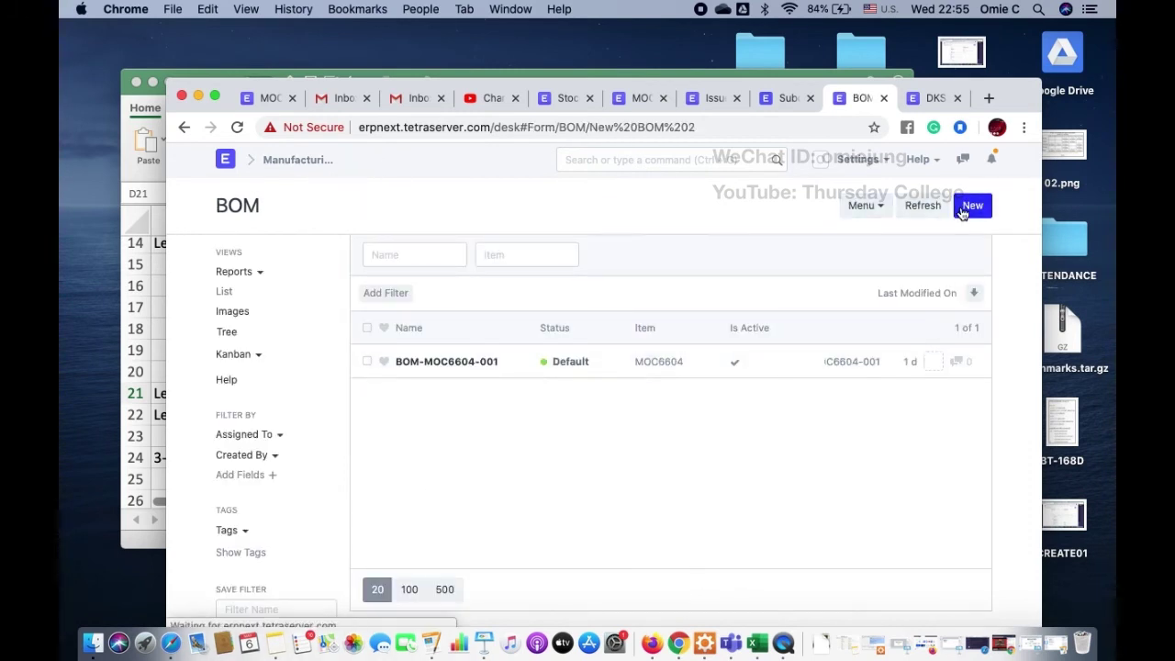
click(462, 277)
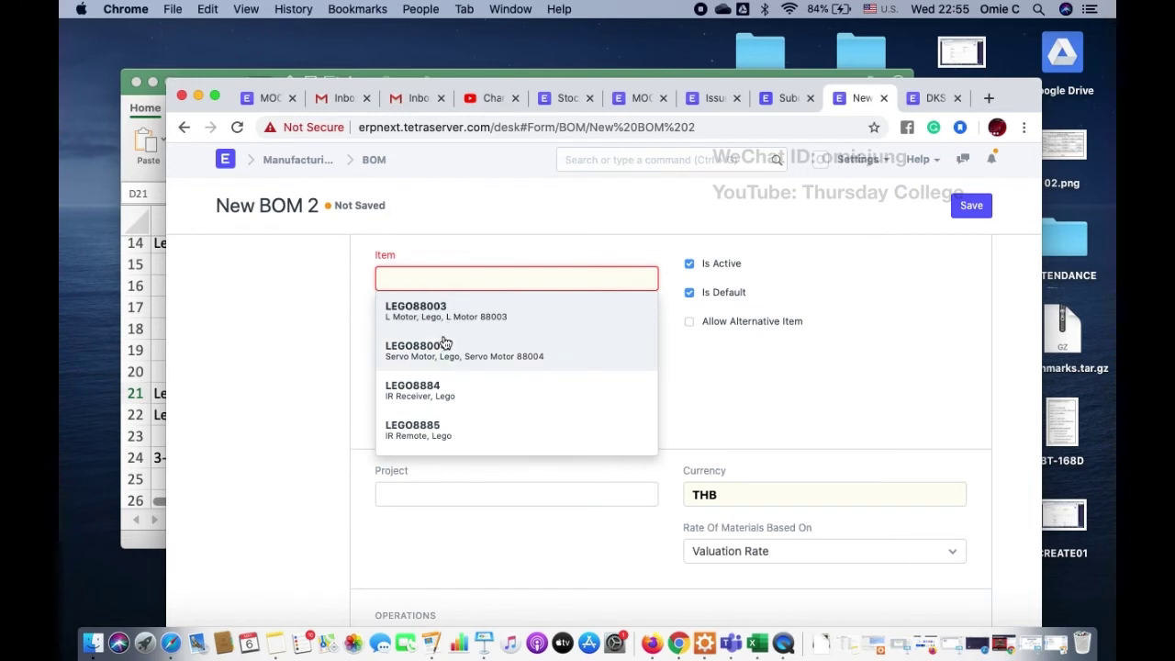
text(car)
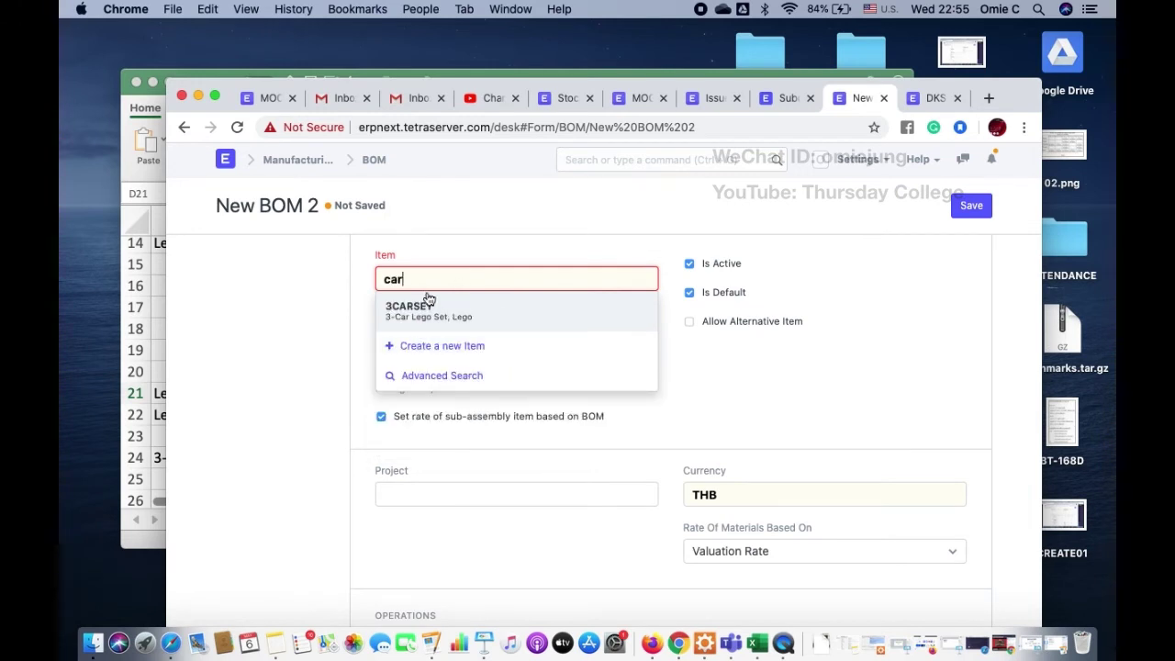
click(428, 298)
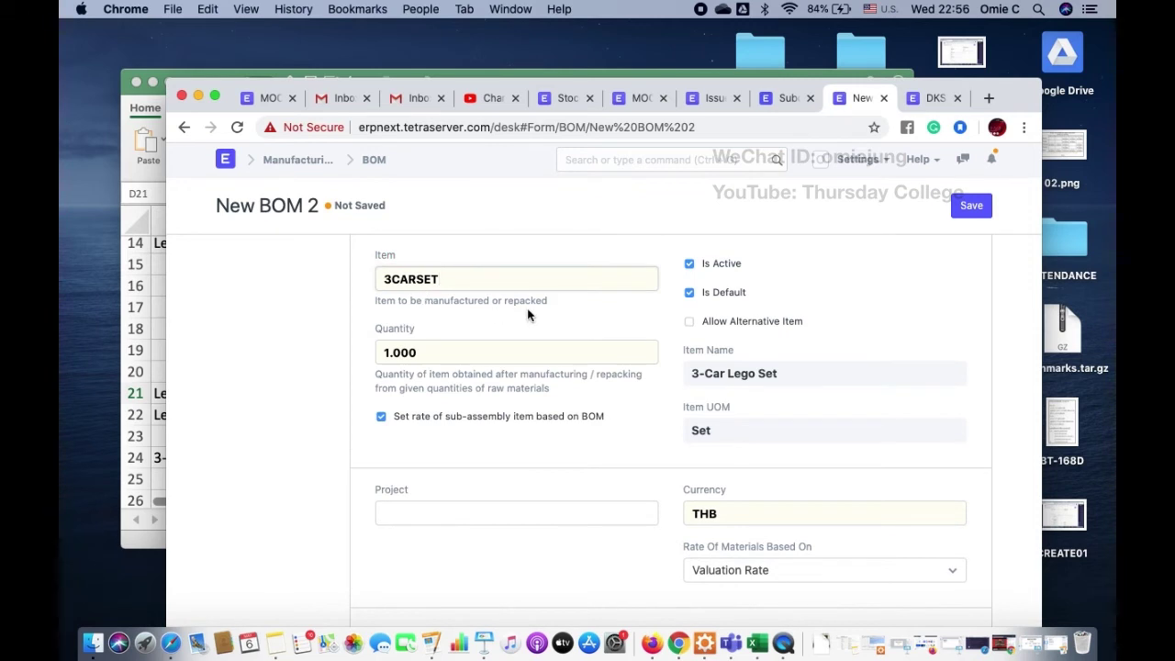
- Add LEGO10242, LEGO10252 and MOC6604 as the BOM's materials
scroll(578, 368, down, 8)
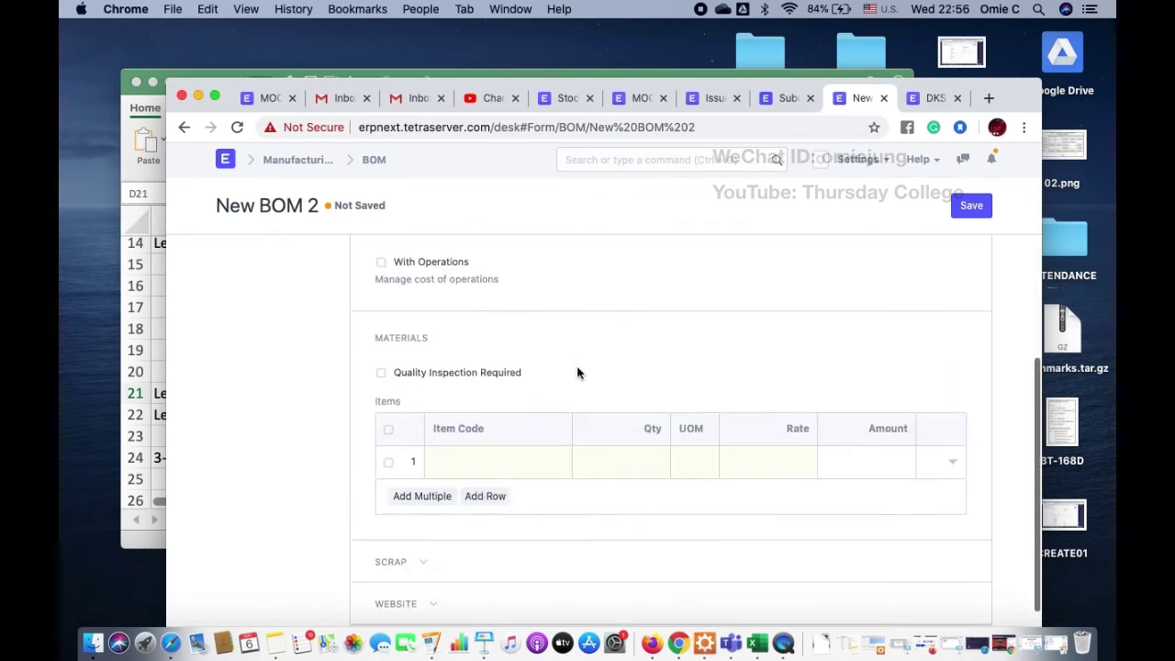
click(505, 450)
text(m)
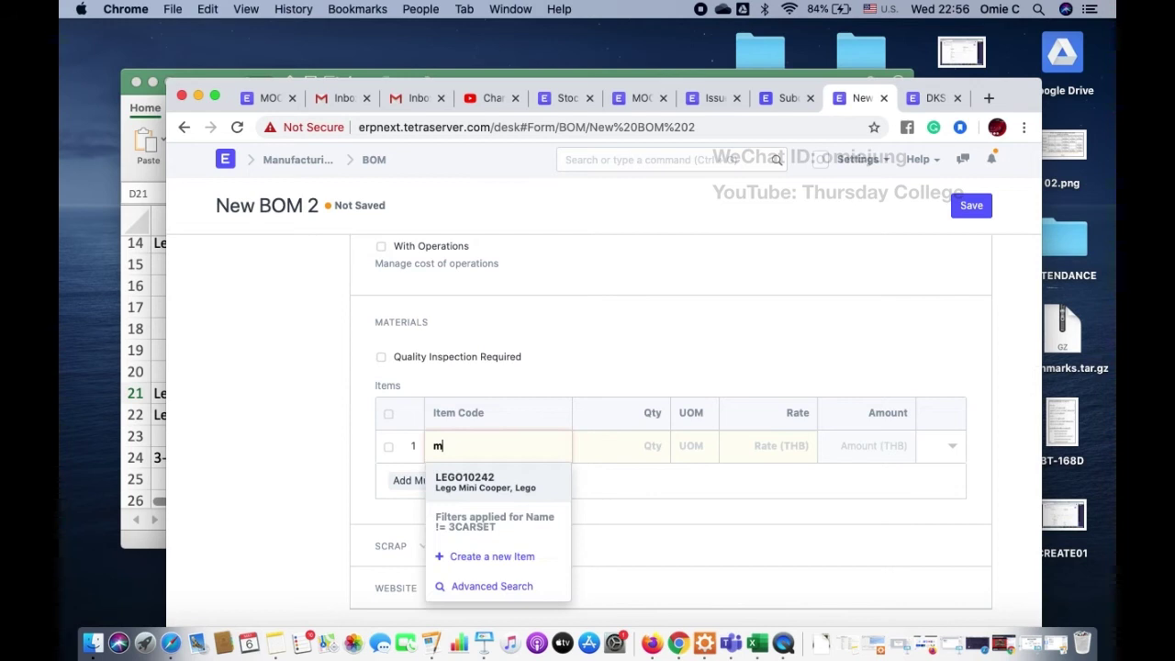
click(492, 484)
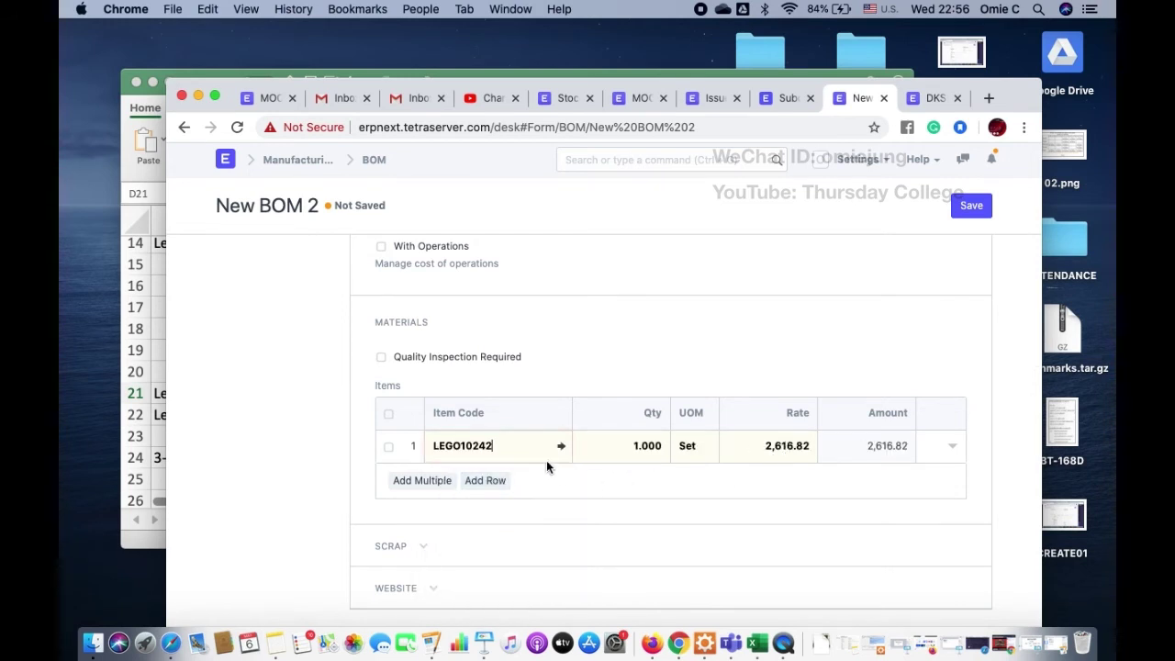
click(485, 481)
click(457, 487)
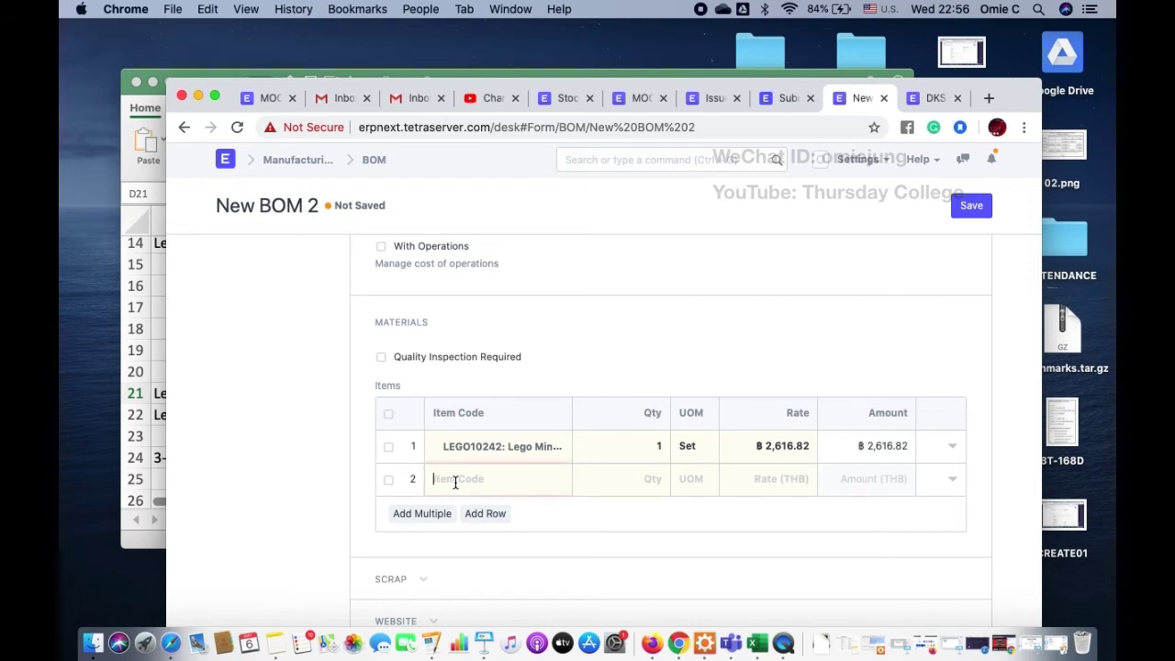
text(vo)
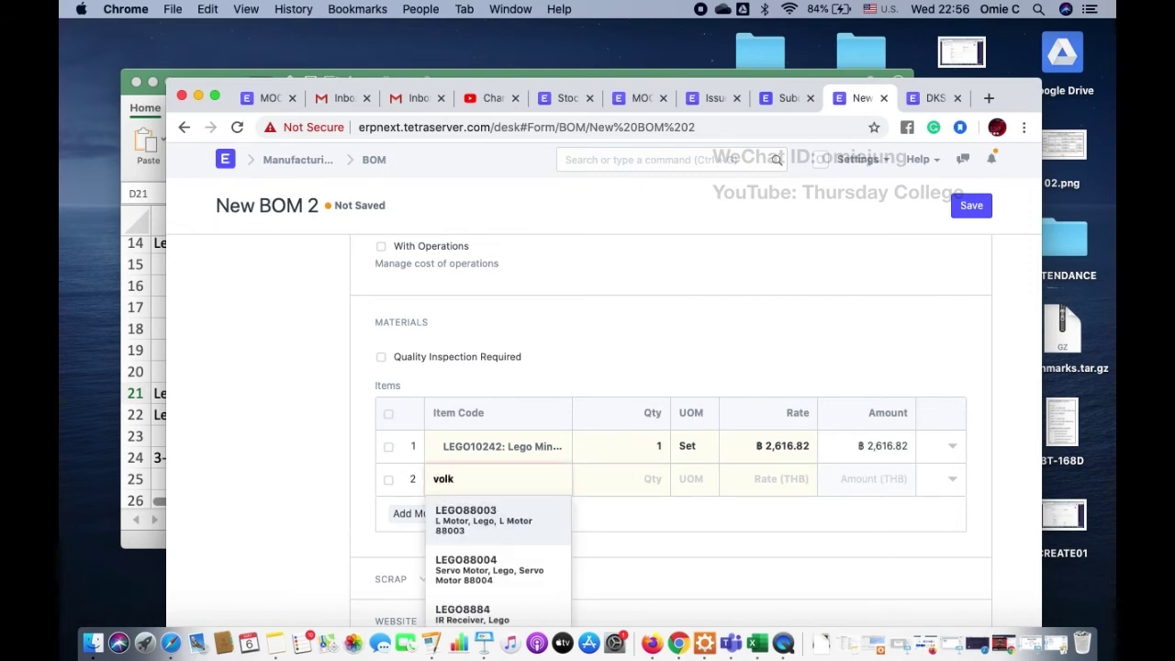
text(lk)
click(478, 519)
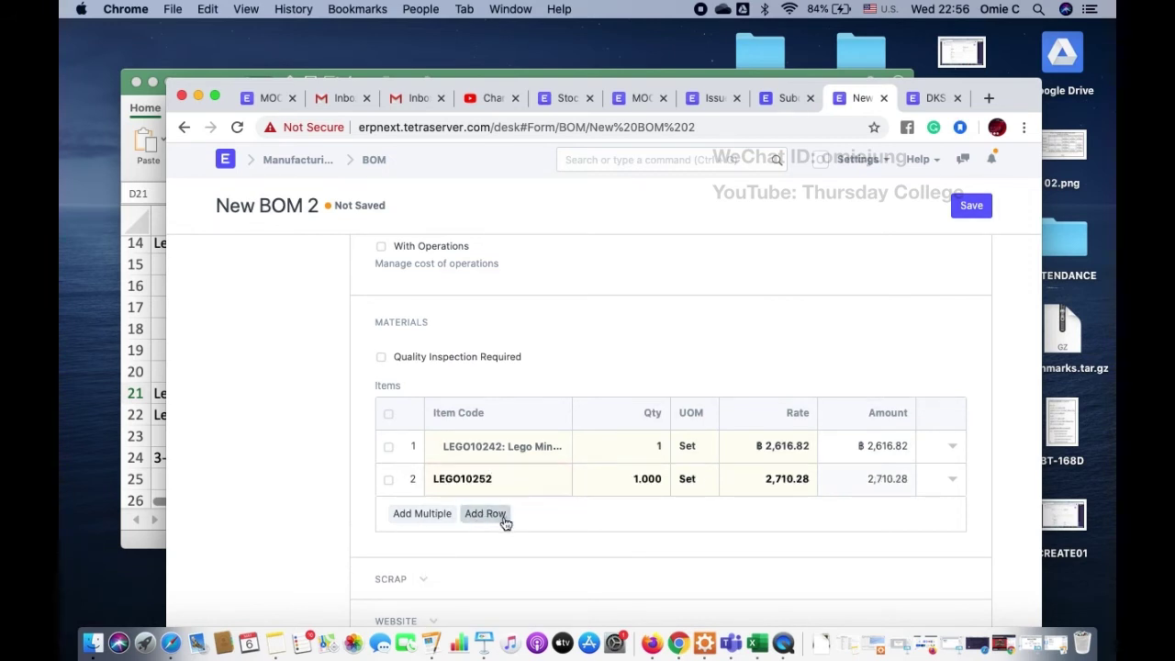
click(488, 516)
click(459, 514)
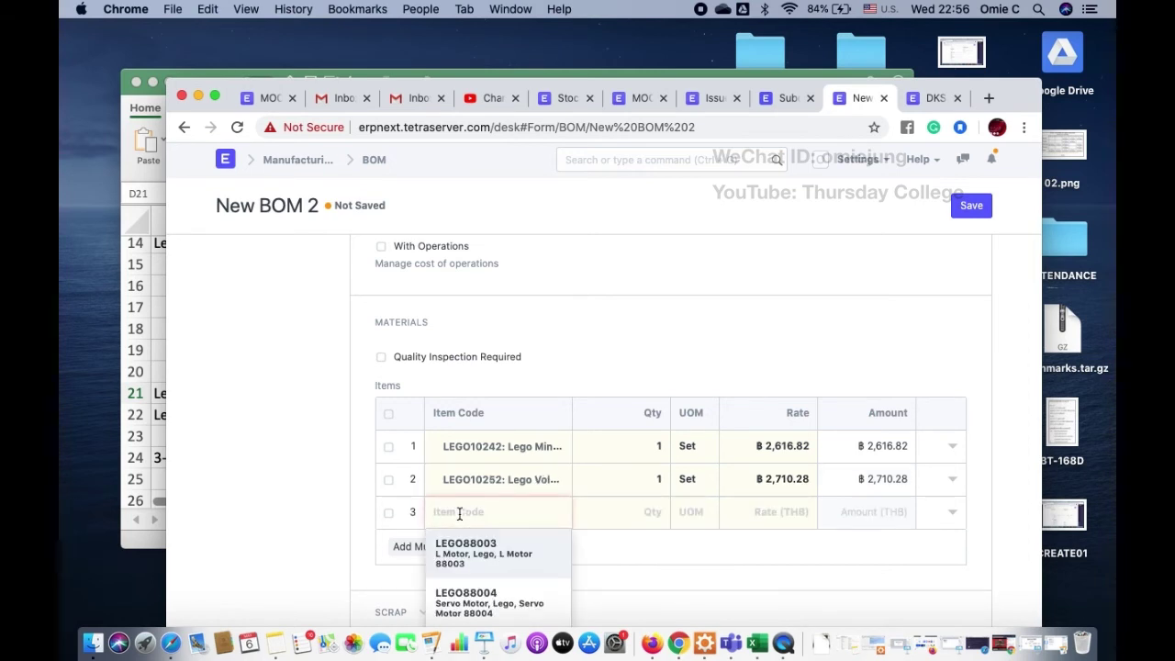
text(MO)
click(464, 553)
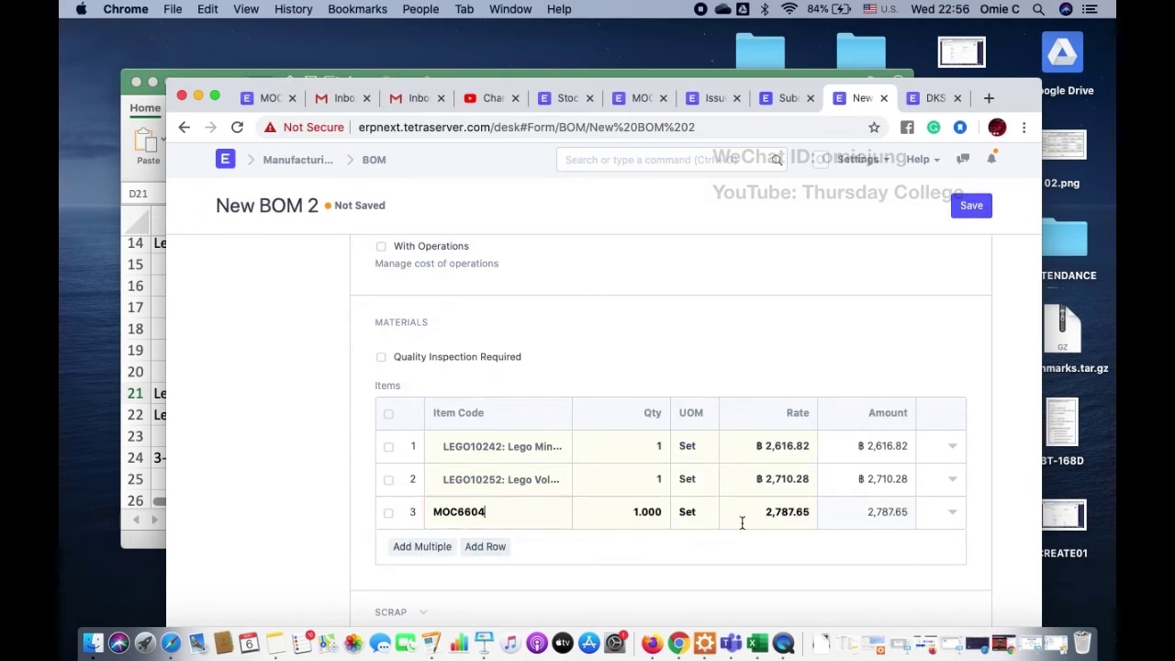
- Save the BOM as draft BOM-3CARSET-001 and begin submitting it
scroll(742, 523, down, 3)
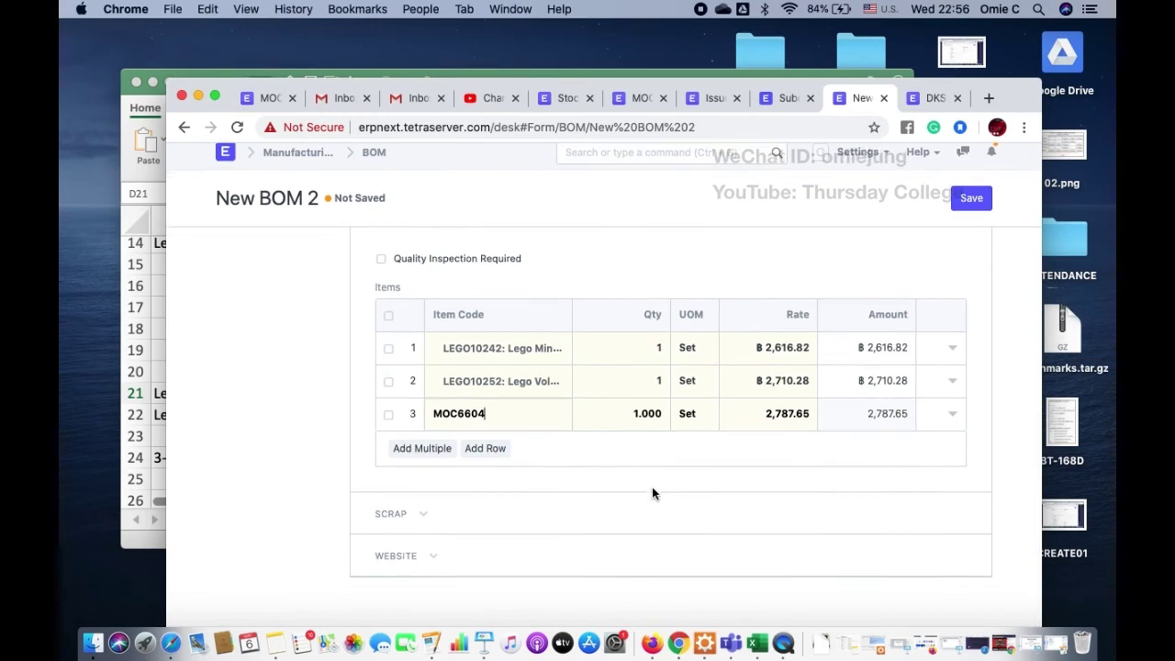
scroll(652, 494, up, 10)
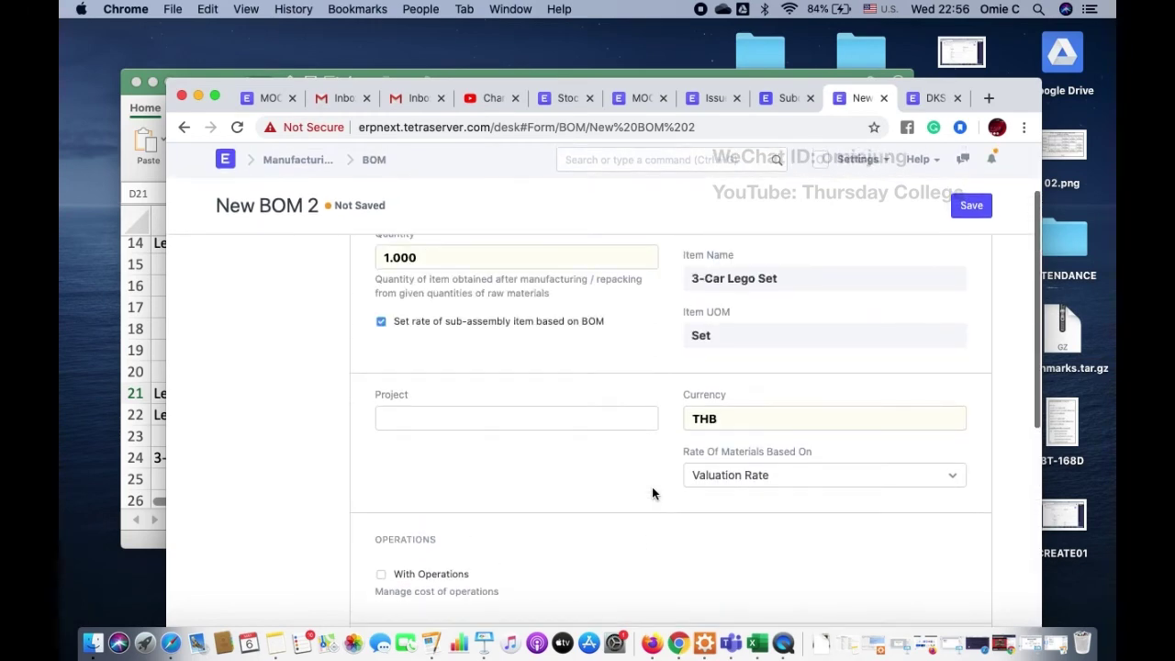
scroll(652, 494, down, 8)
scroll(652, 494, up, 5)
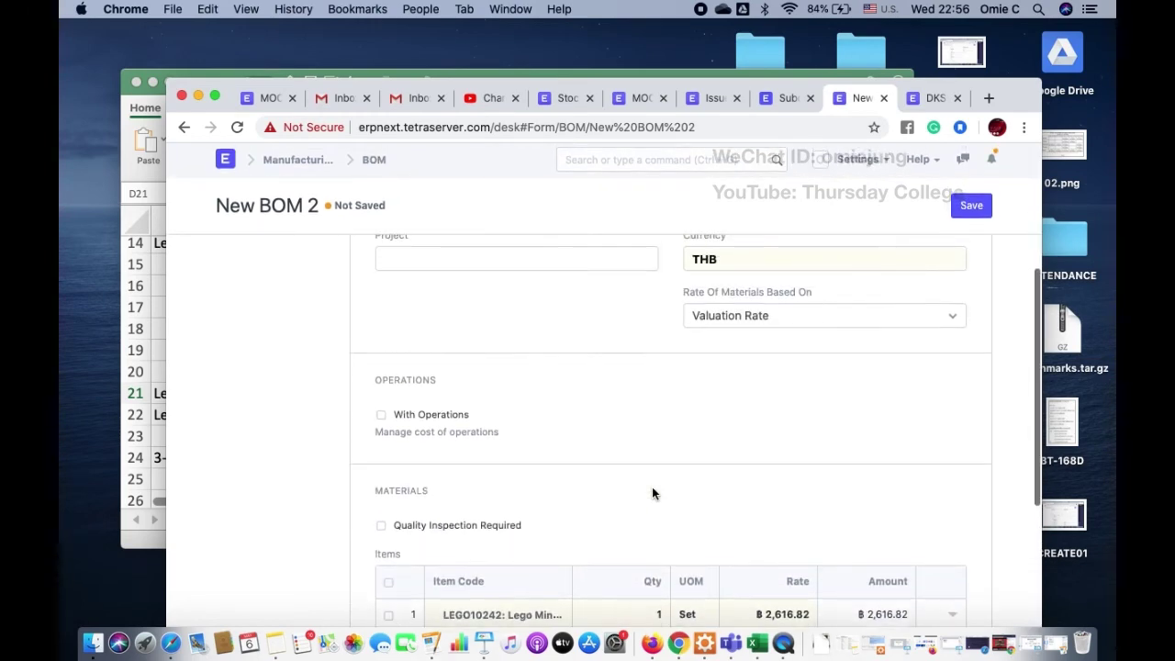
scroll(727, 428, down, 8)
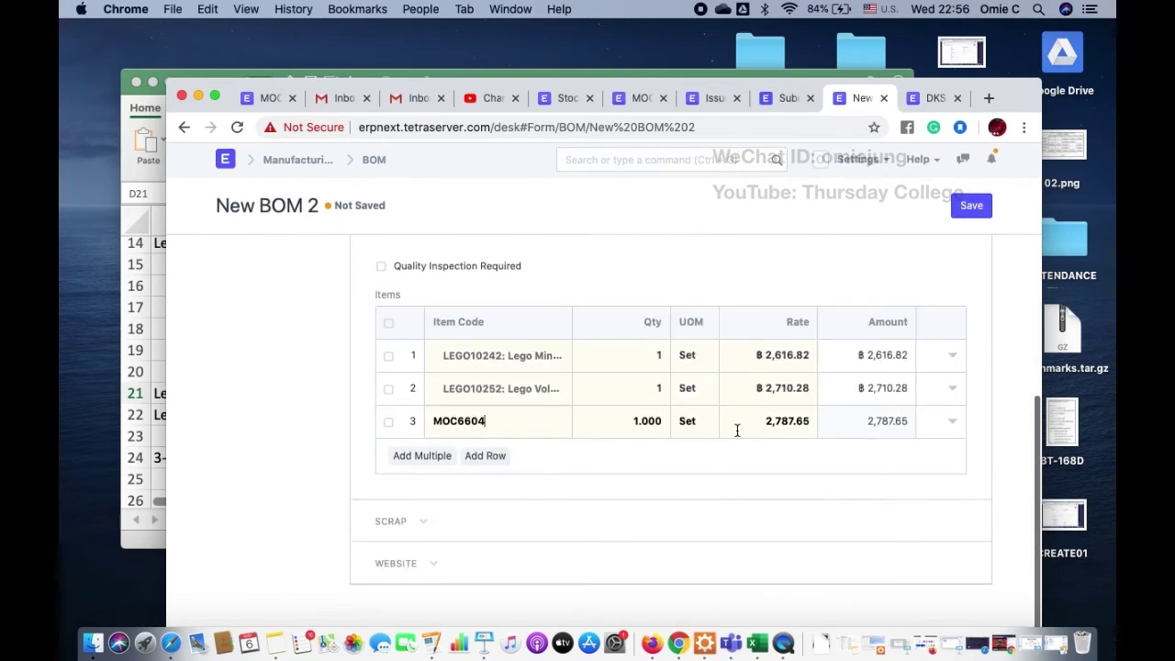
click(971, 206)
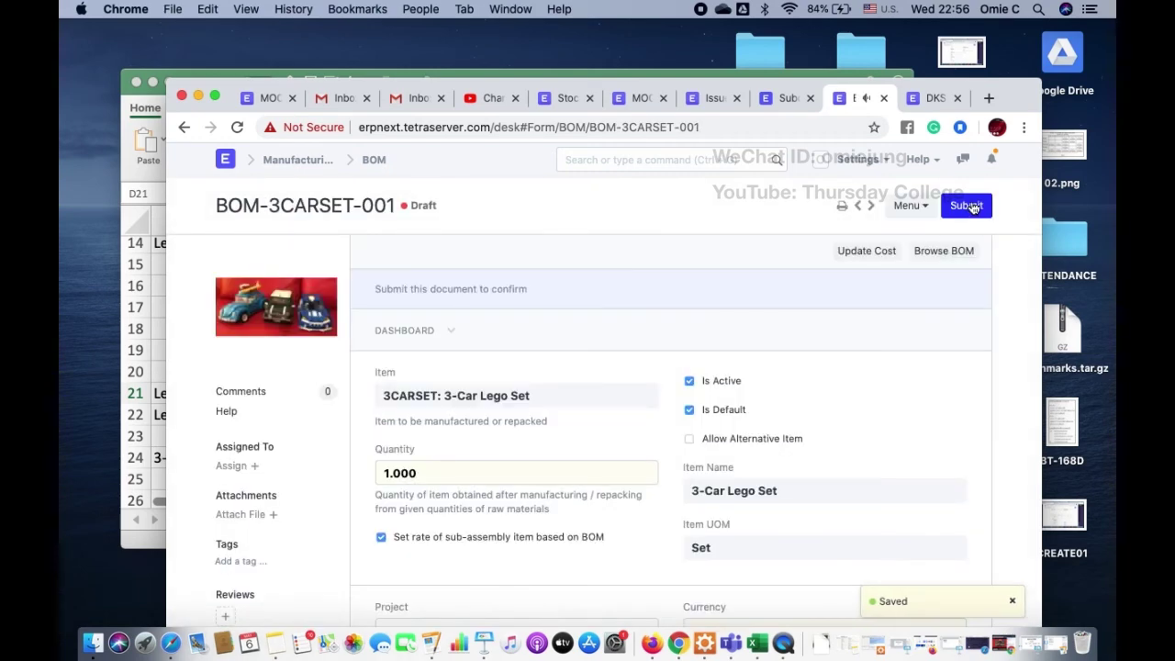
click(967, 206)
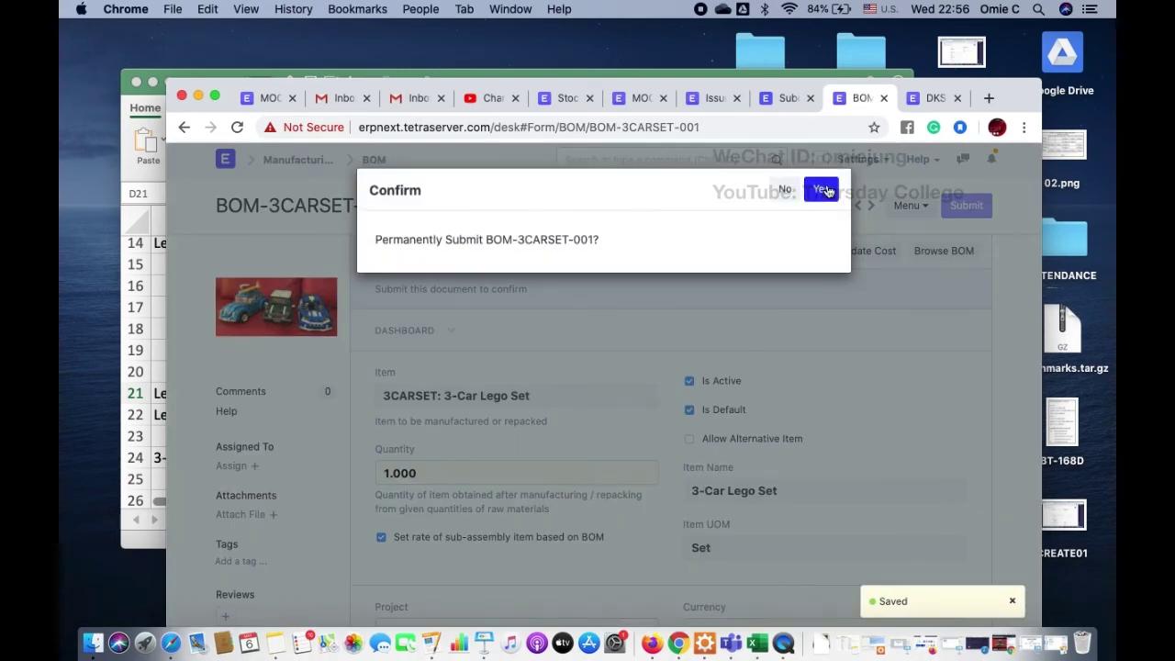
- Confirm submission of BOM-3CARSET-001 and return to the Manufacturing overview
click(826, 189)
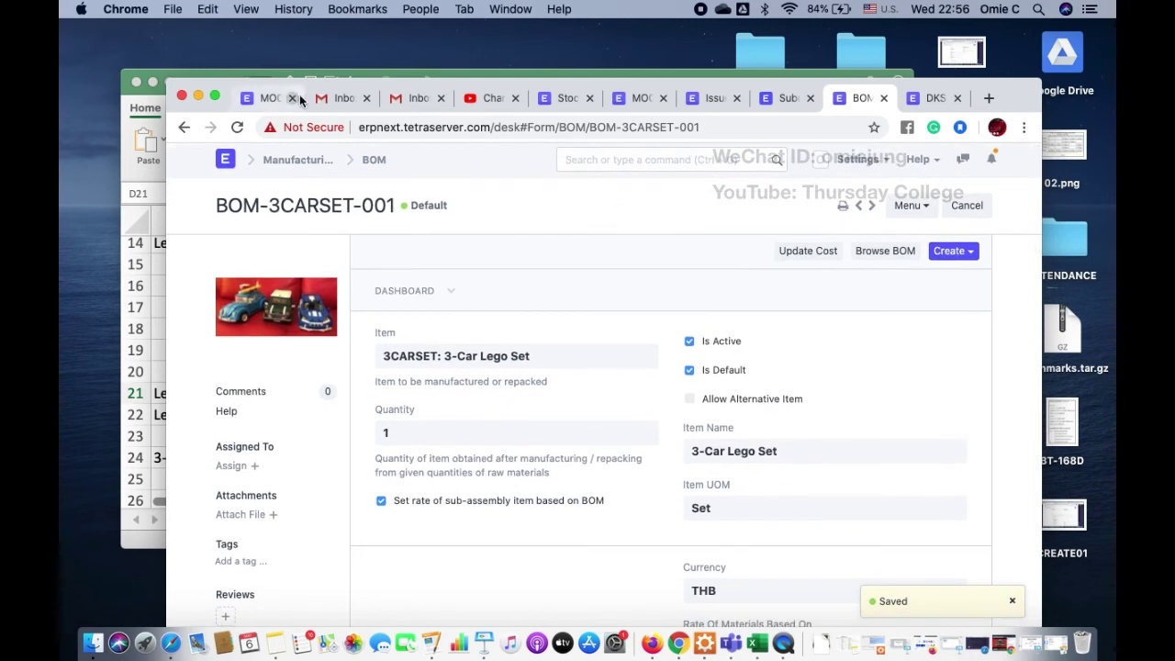
click(294, 163)
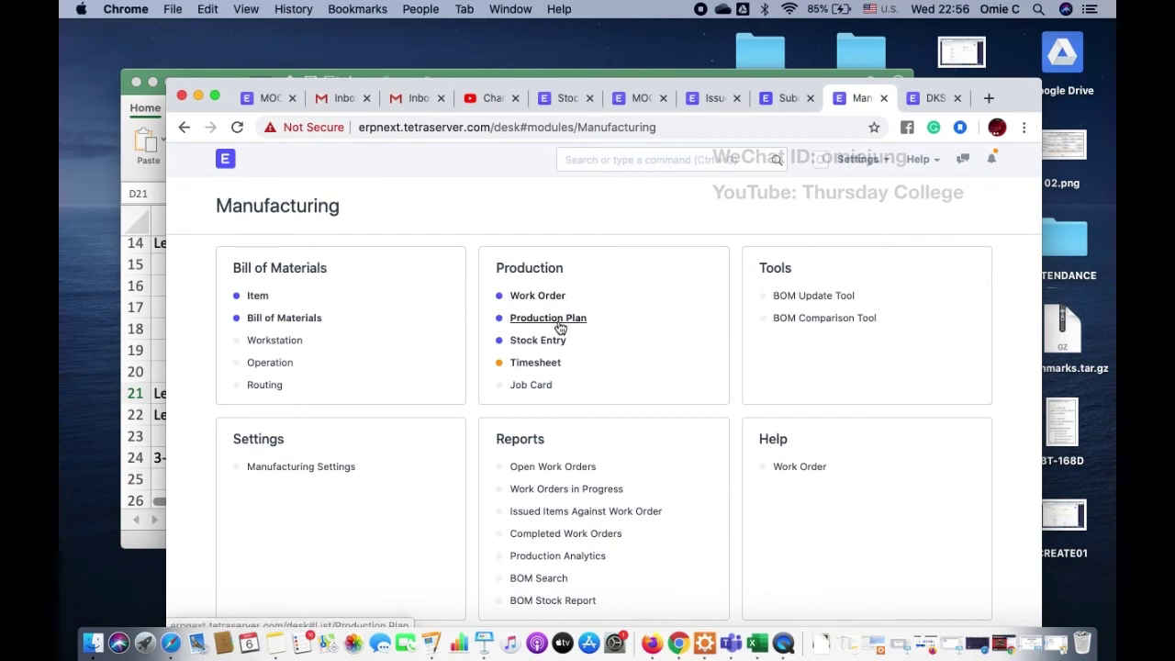
- Start a new work order to manufacture 5 units of 3CARSET
click(537, 295)
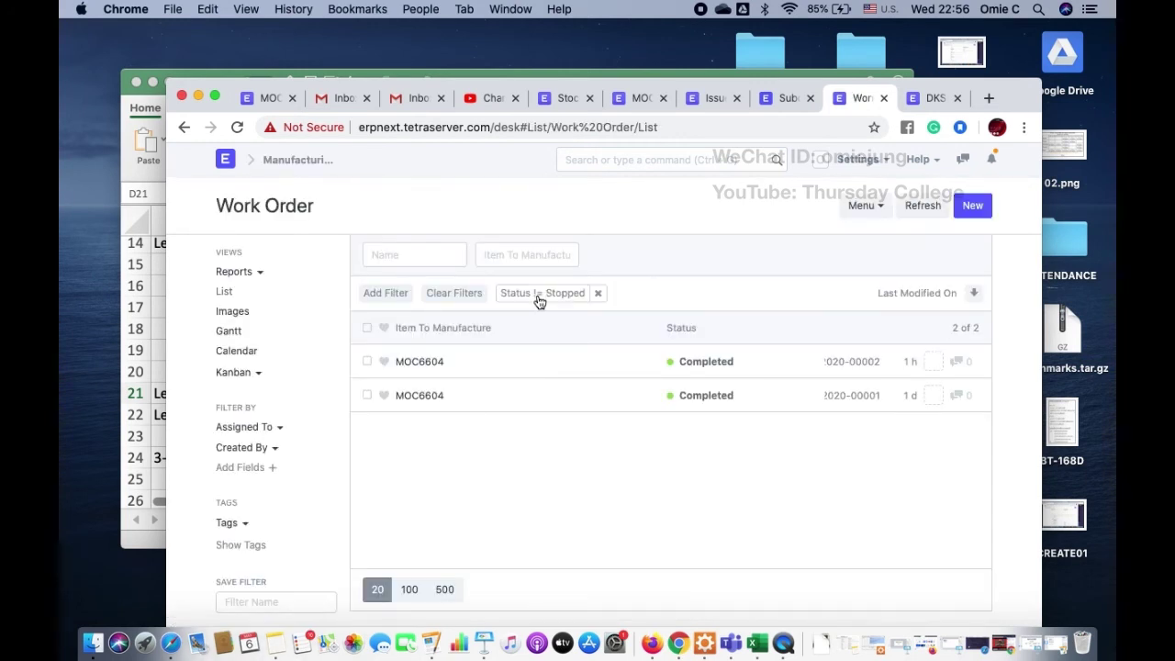
click(977, 207)
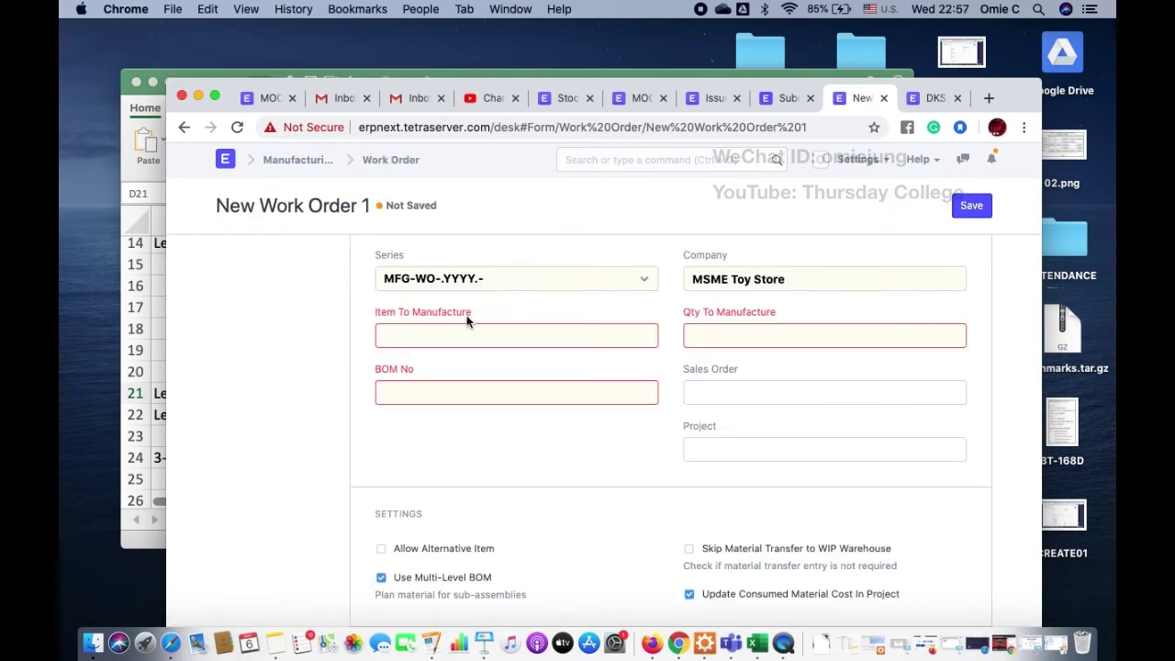
click(452, 328)
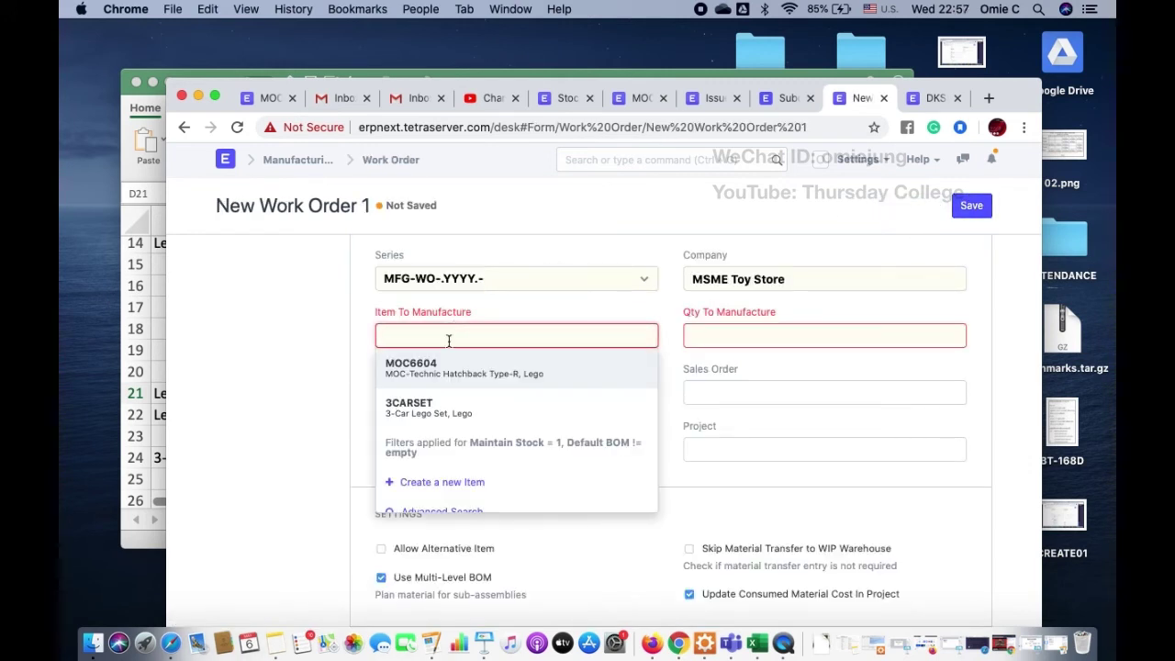
click(433, 401)
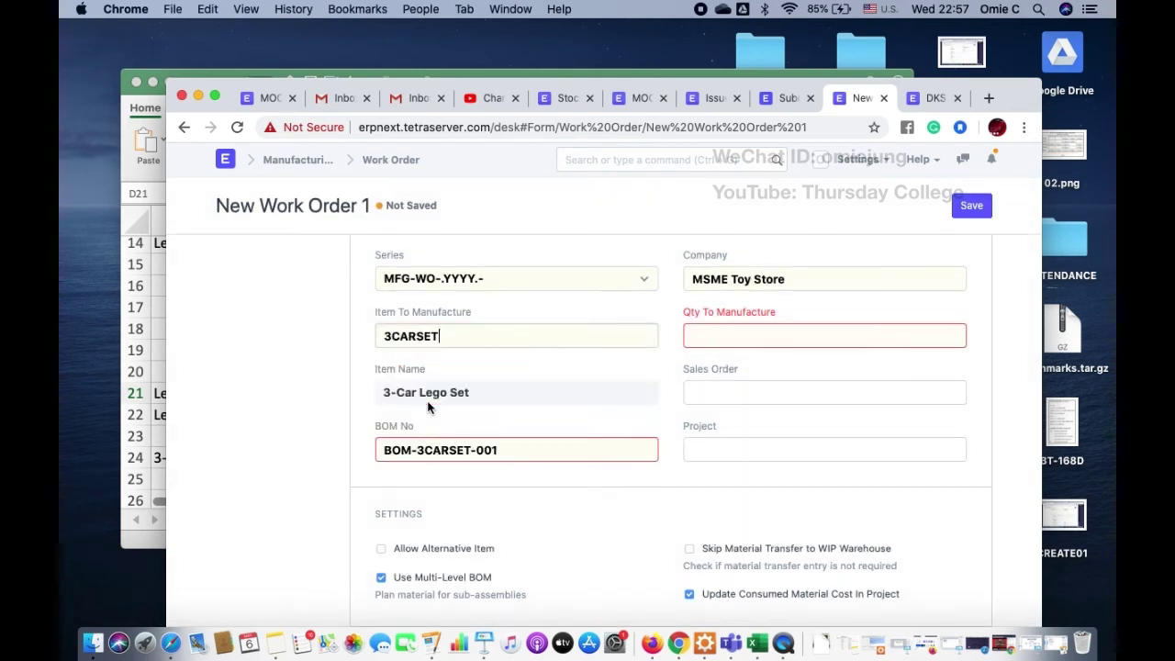
click(722, 338)
text(5)
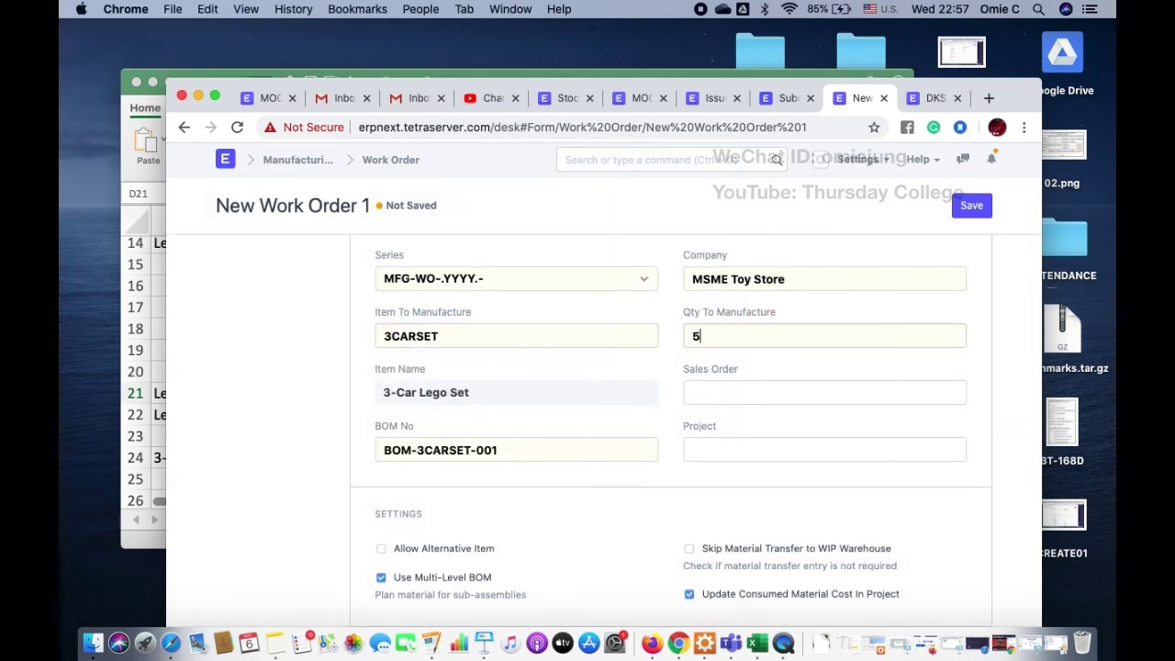
click(669, 420)
- Set warehouses to Work In Progress - MTS and target Finished Goods - MTS
scroll(670, 420, down, 3)
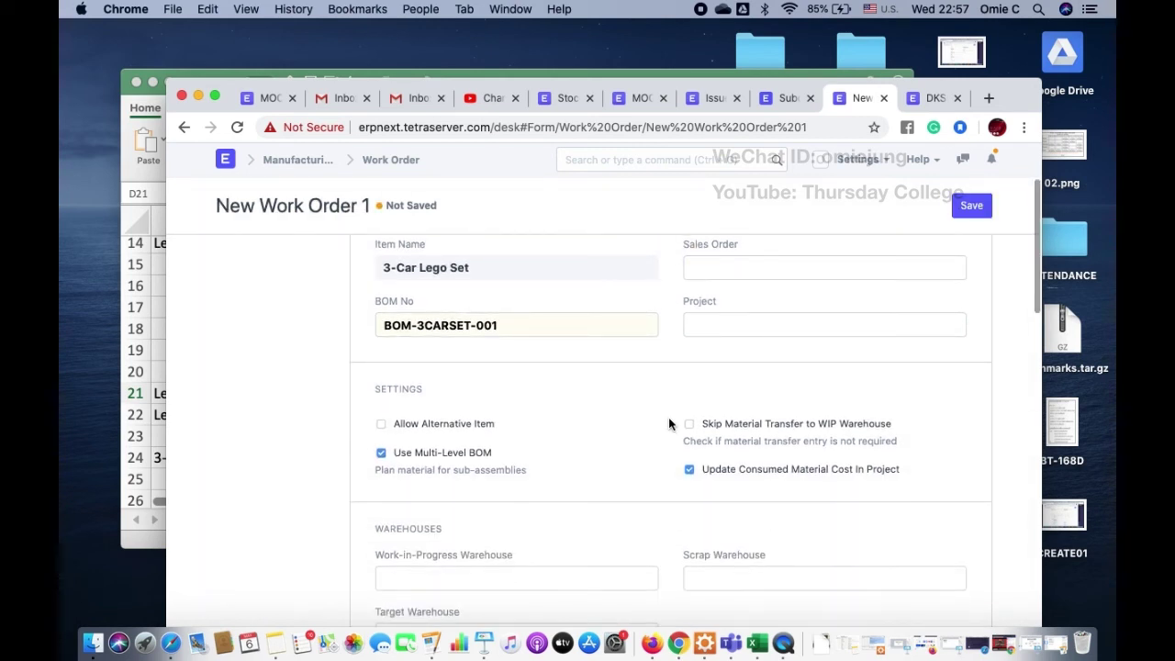
scroll(669, 417, down, 1)
scroll(598, 459, down, 3)
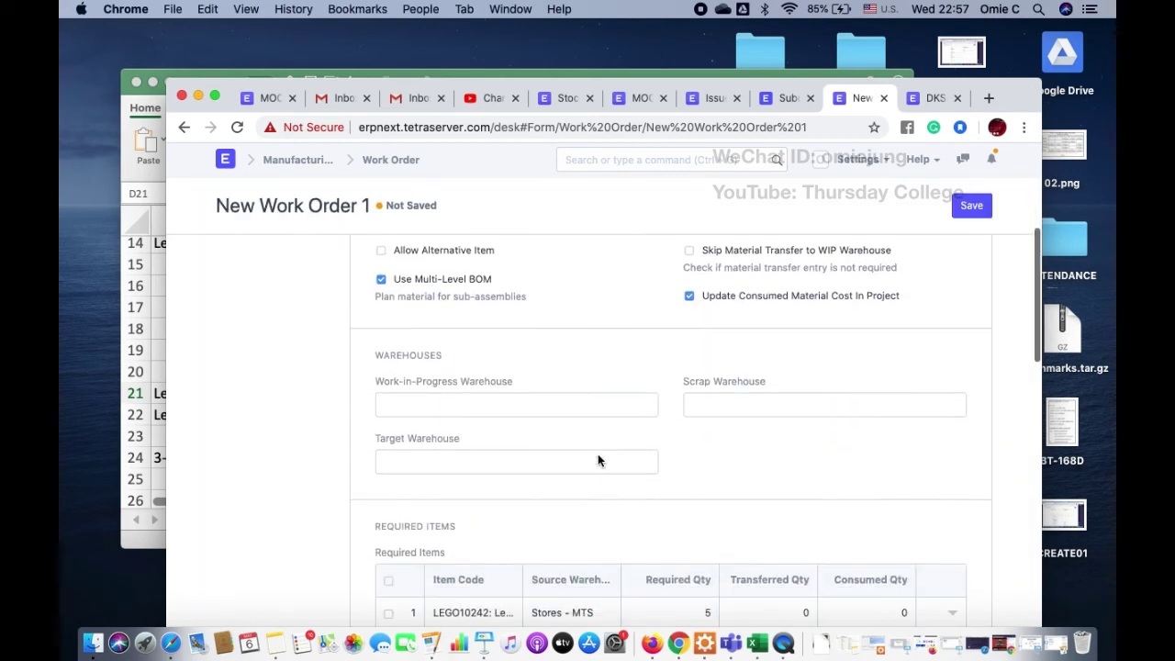
click(441, 396)
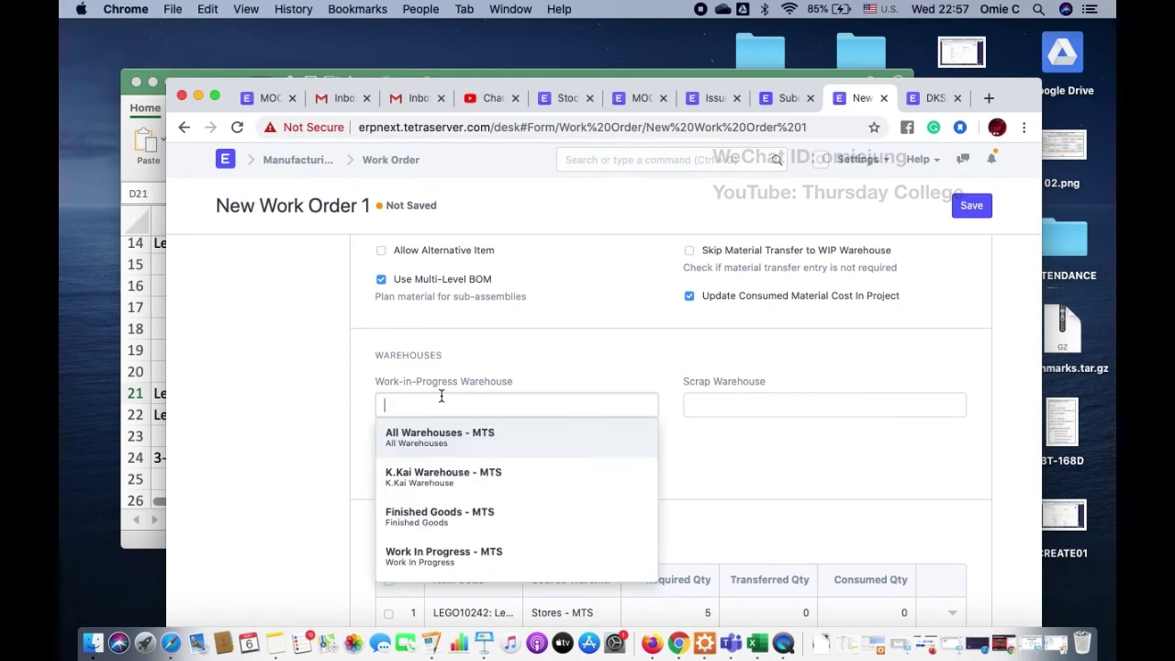
click(421, 554)
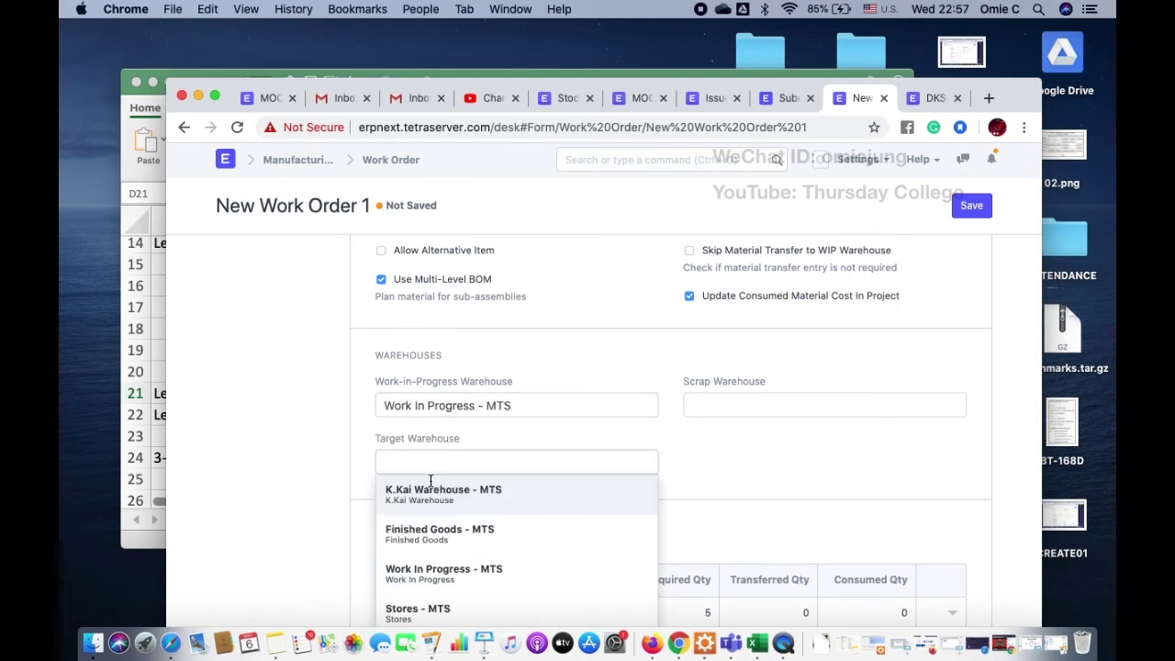
click(430, 534)
scroll(330, 484, down, 5)
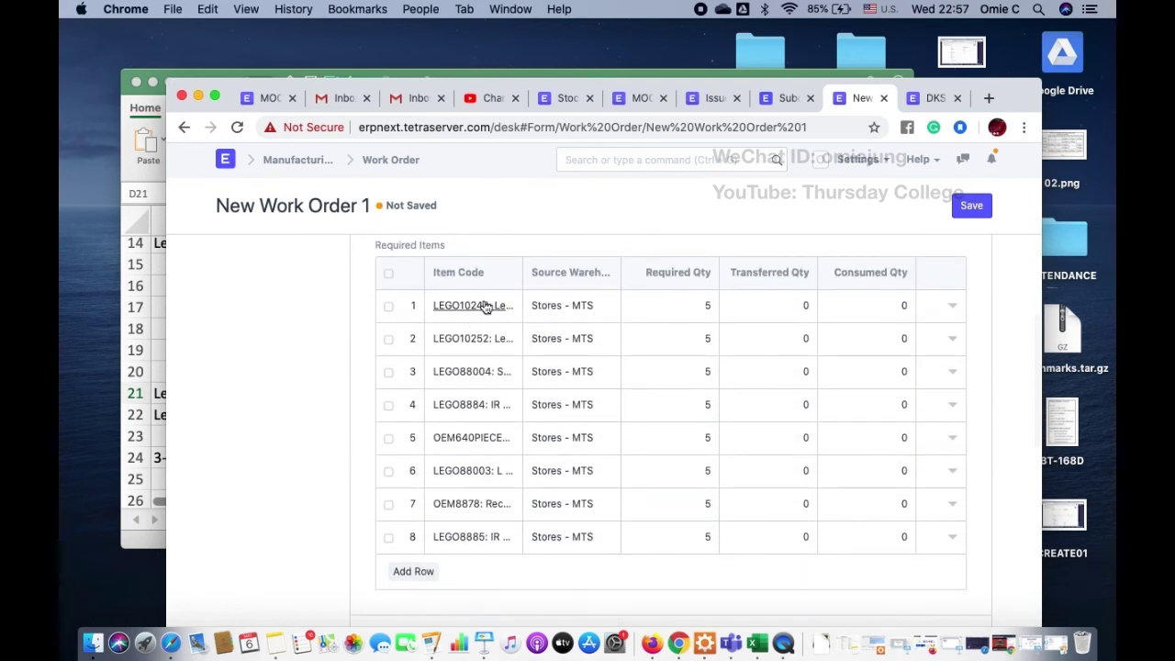
mouse_move(484, 309)
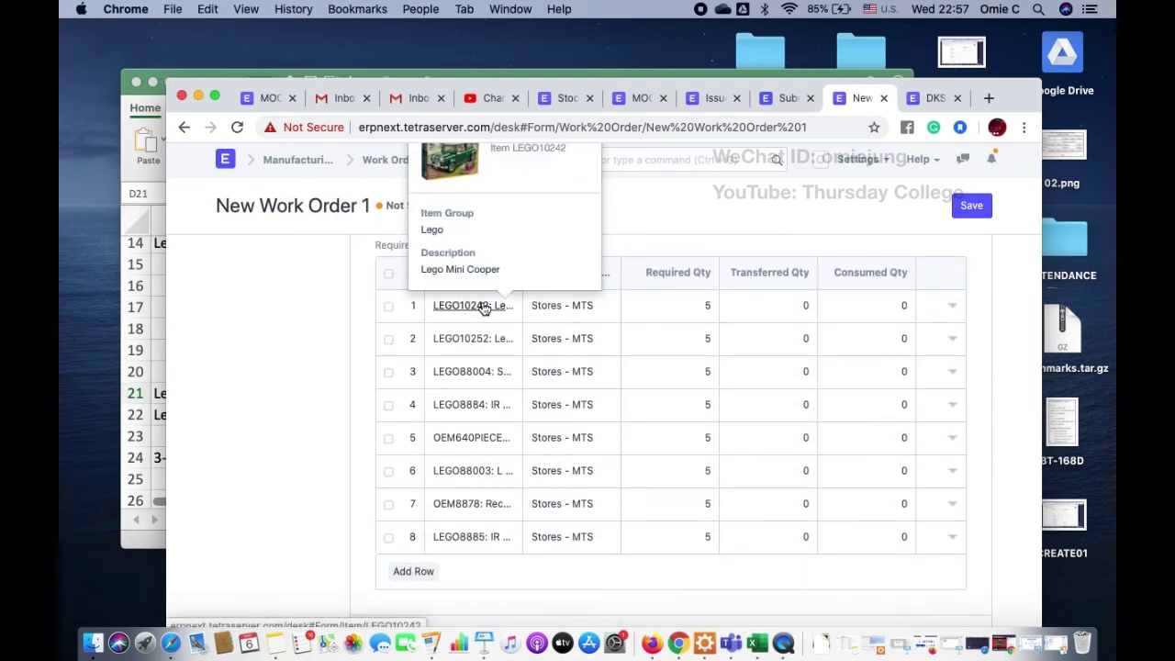
mouse_move(484, 339)
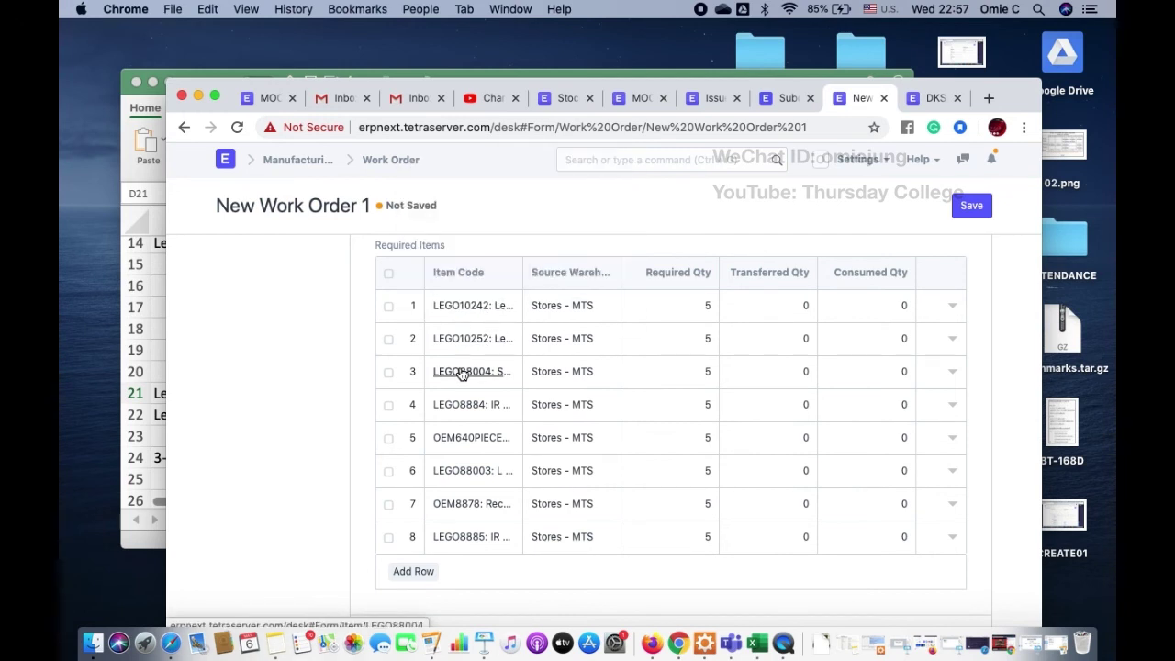
mouse_move(462, 375)
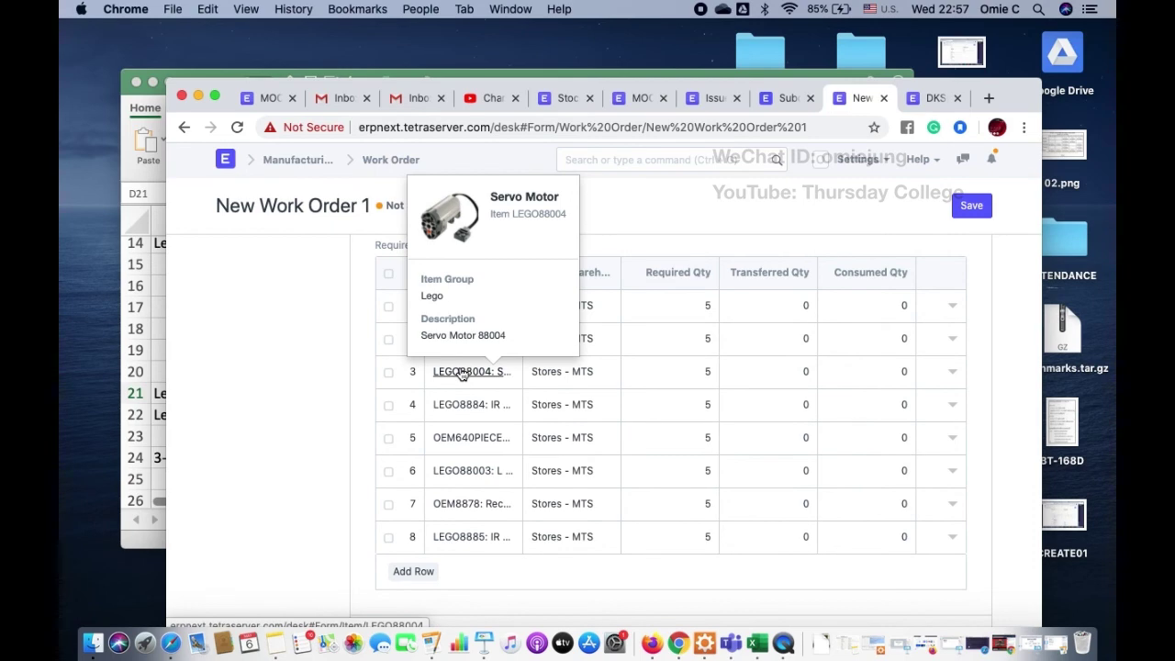
scroll(496, 472, up, 3)
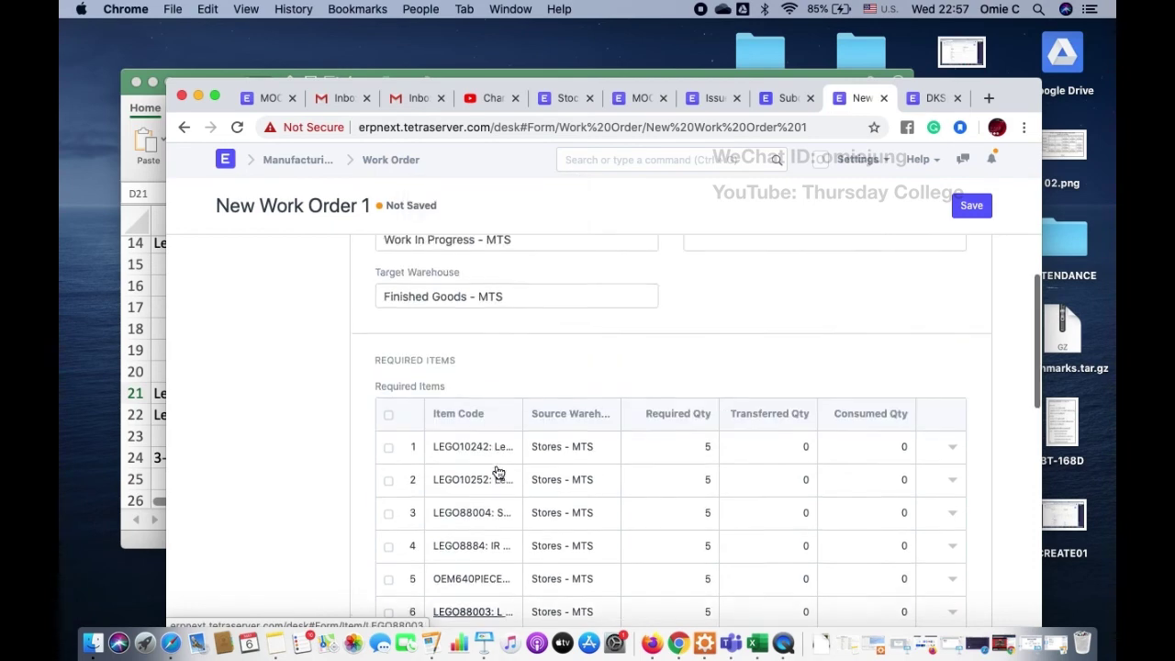
scroll(496, 471, down, 9)
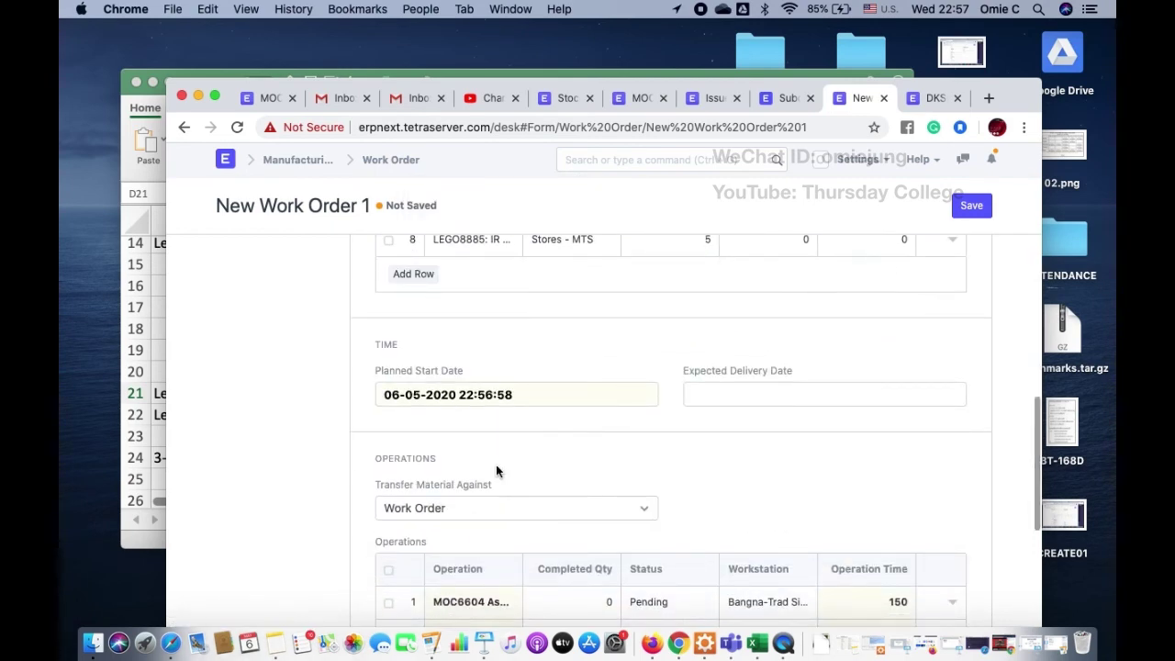
- Set the work order's expected delivery date to 22-04-2020
click(741, 391)
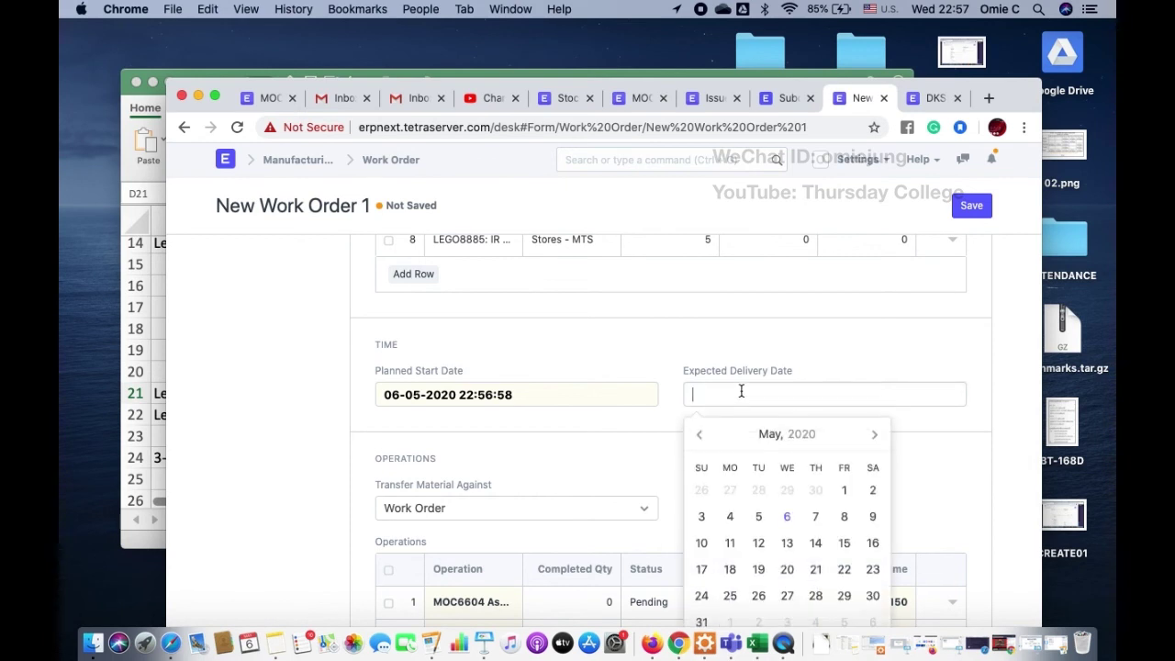
click(698, 435)
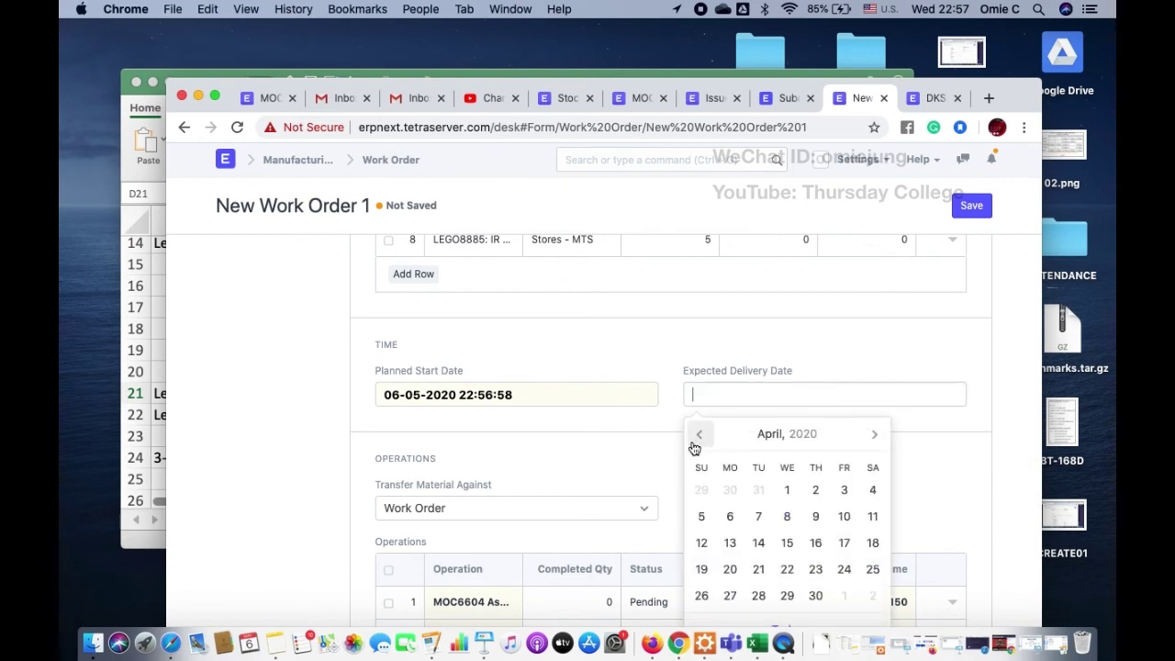
click(788, 571)
scroll(578, 439, down, 4)
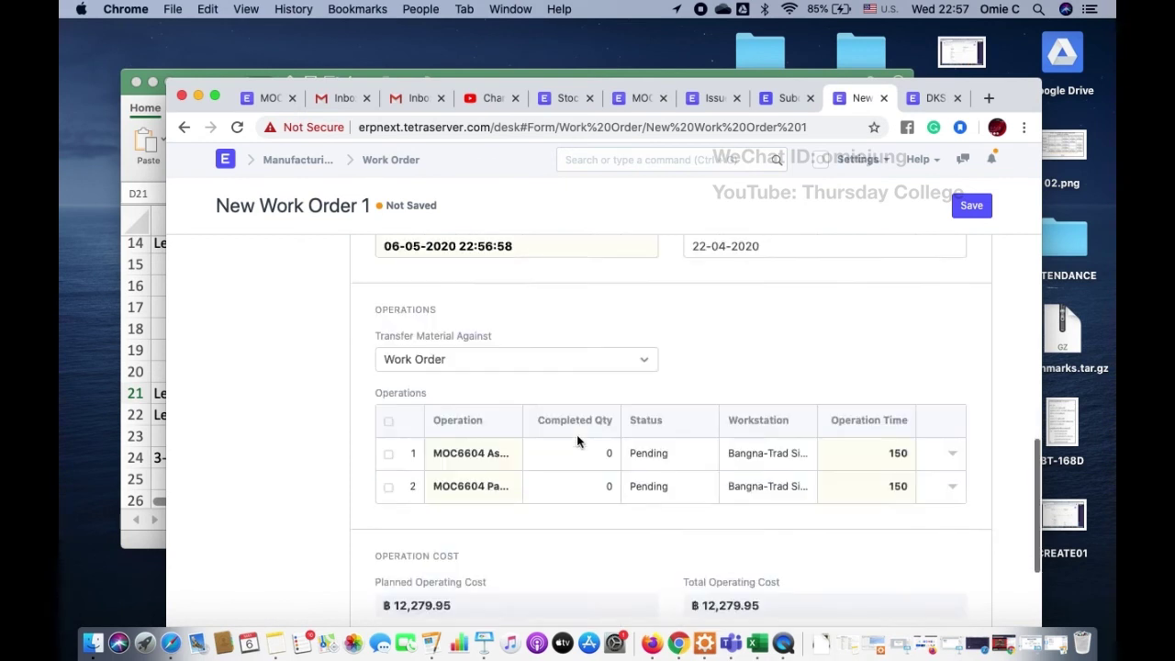
scroll(577, 434, down, 3)
scroll(577, 435, up, 2)
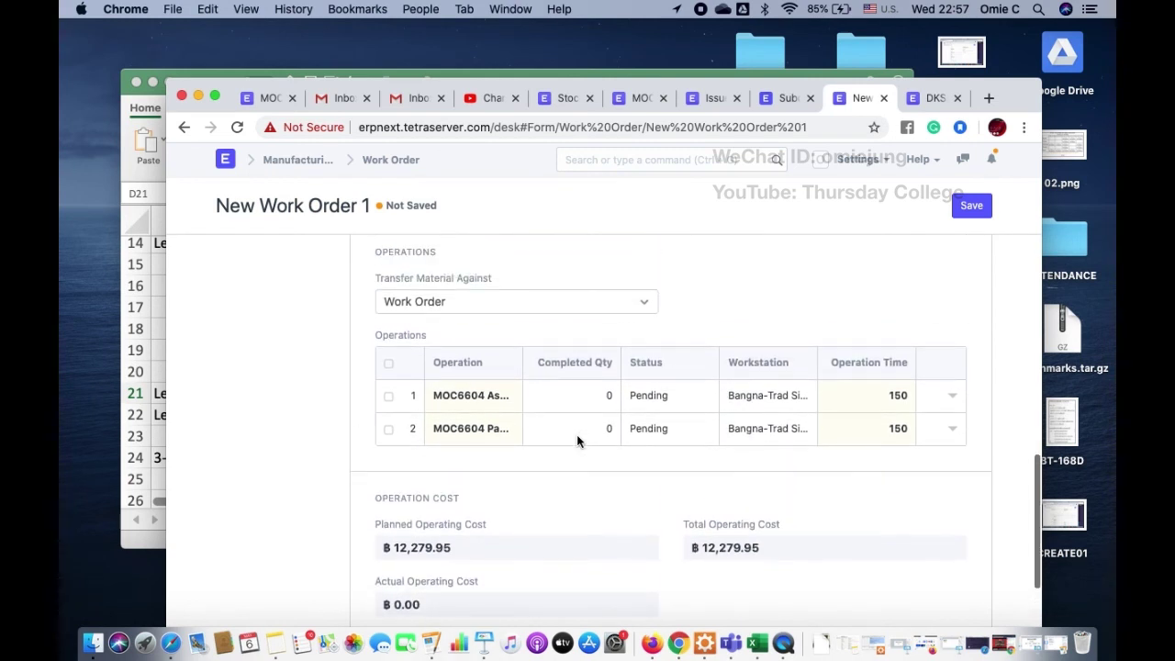
scroll(542, 385, up, 2)
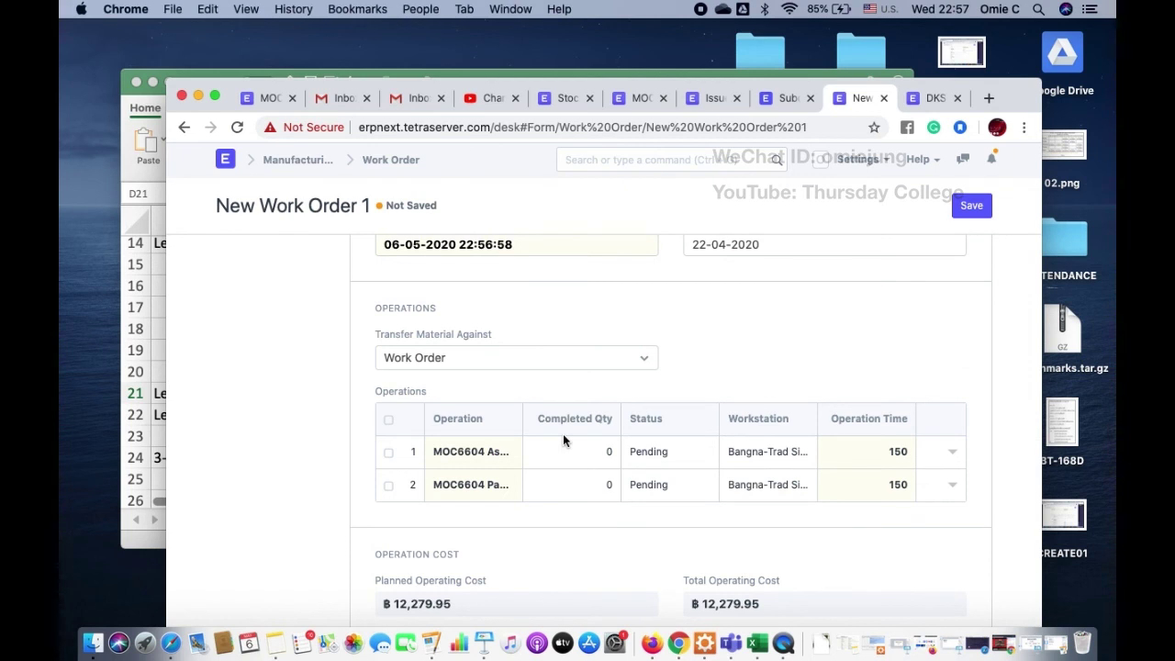
scroll(563, 435, up, 2)
scroll(562, 435, down, 1)
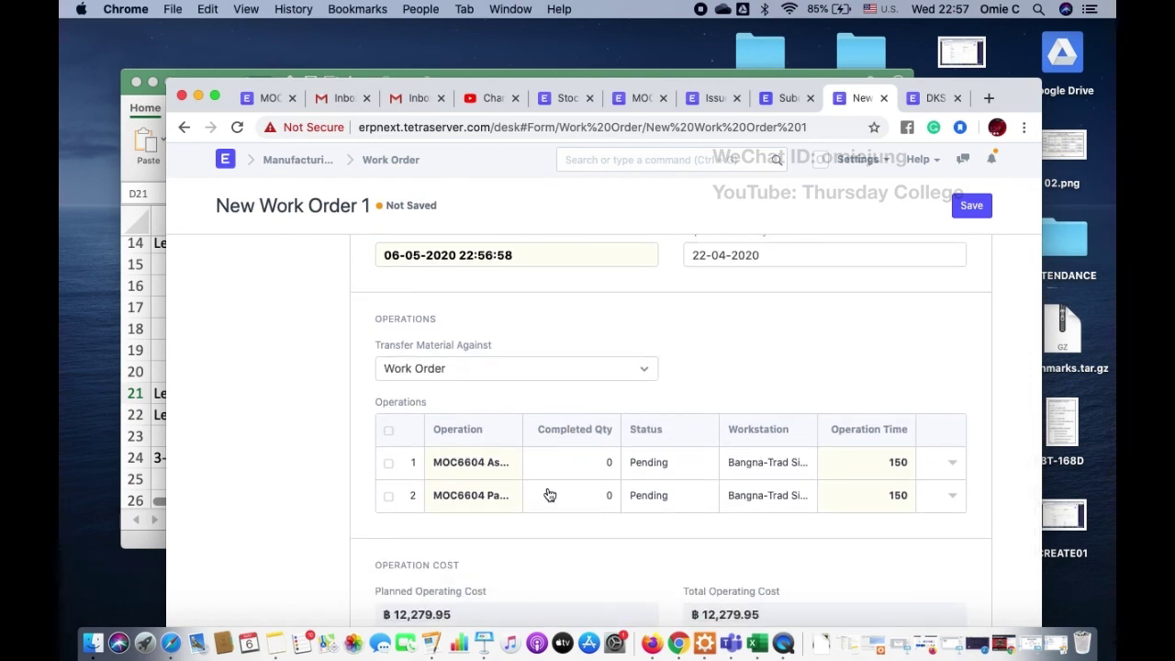
scroll(549, 495, up, 2)
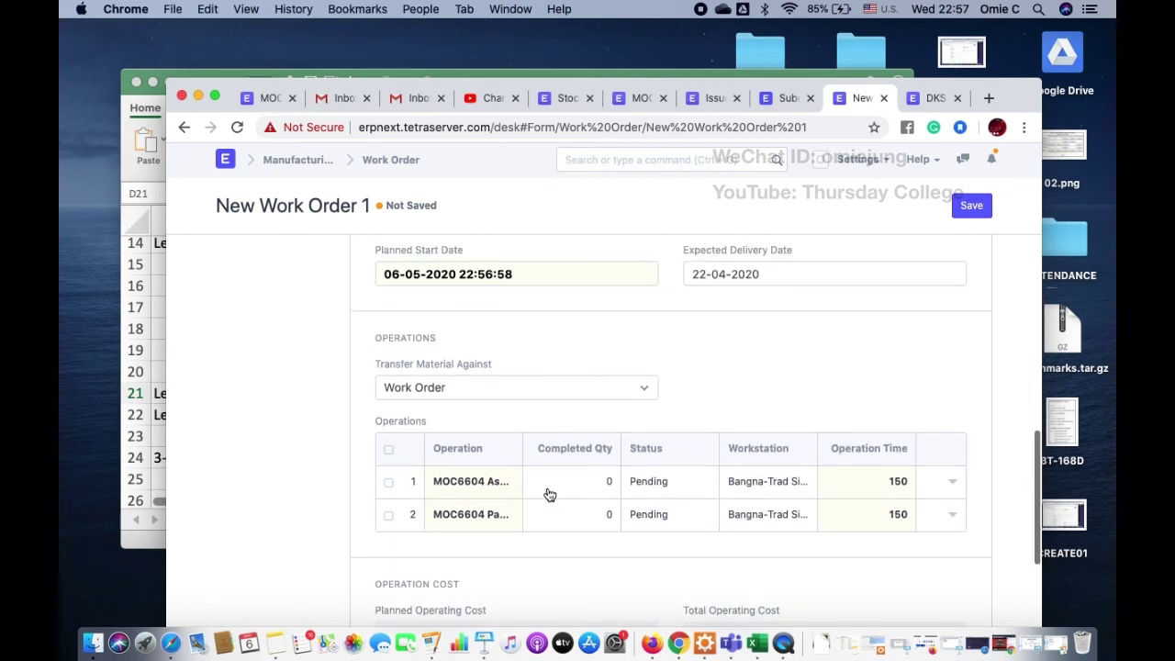
scroll(549, 495, up, 3)
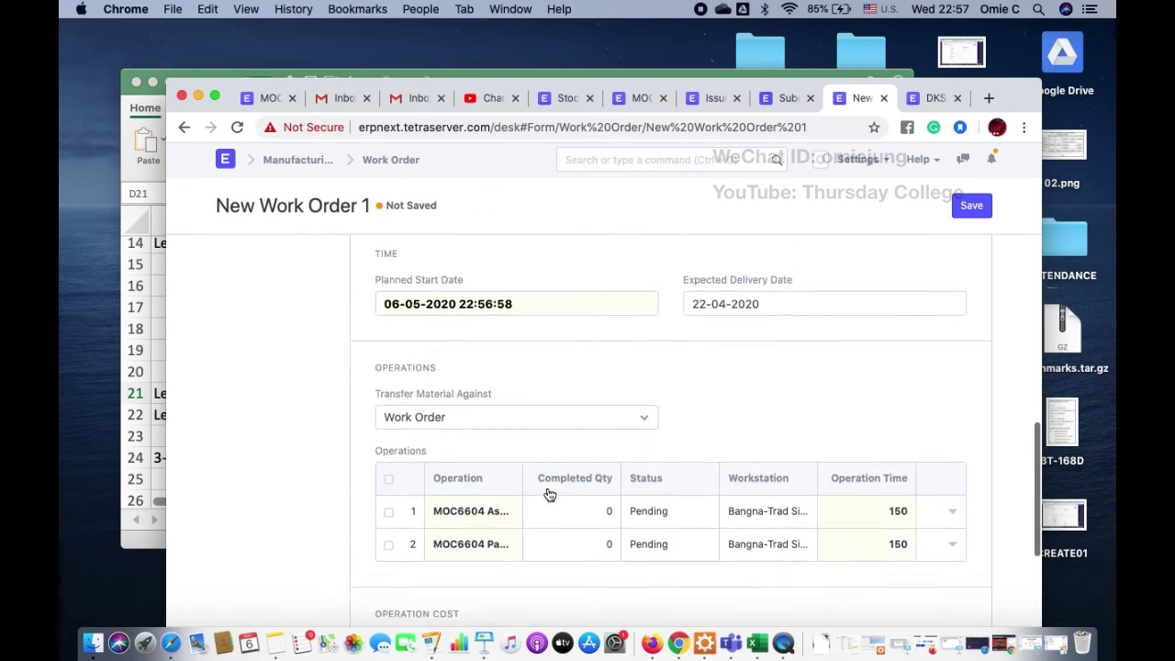
double_click(518, 371)
triple_click(518, 371)
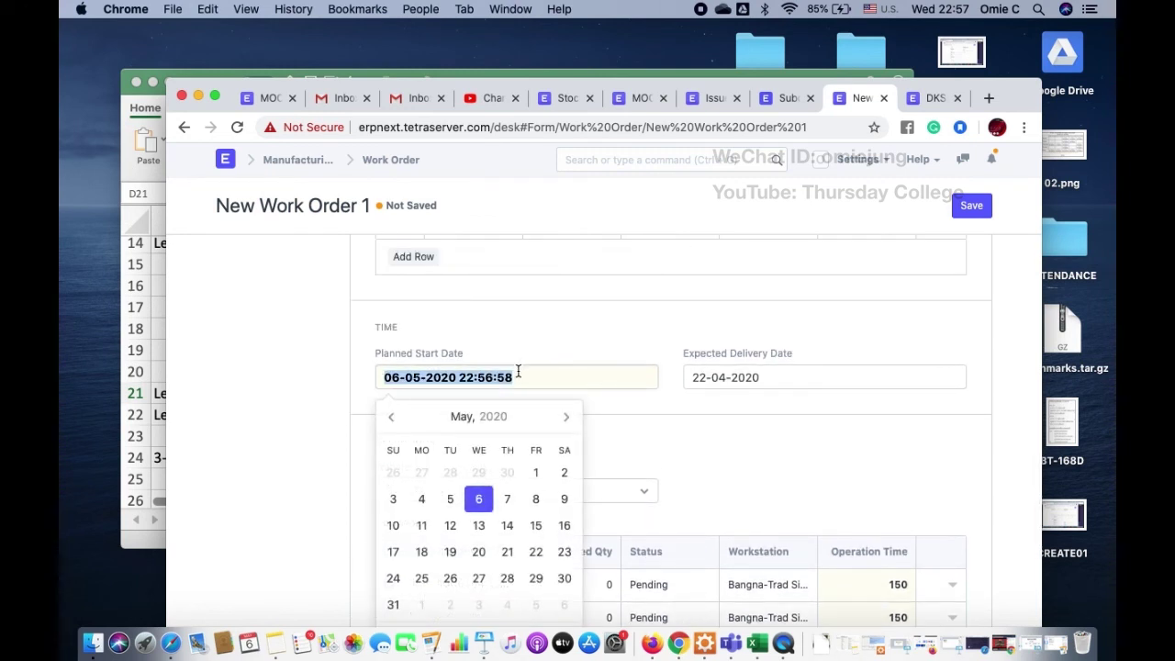
click(392, 417)
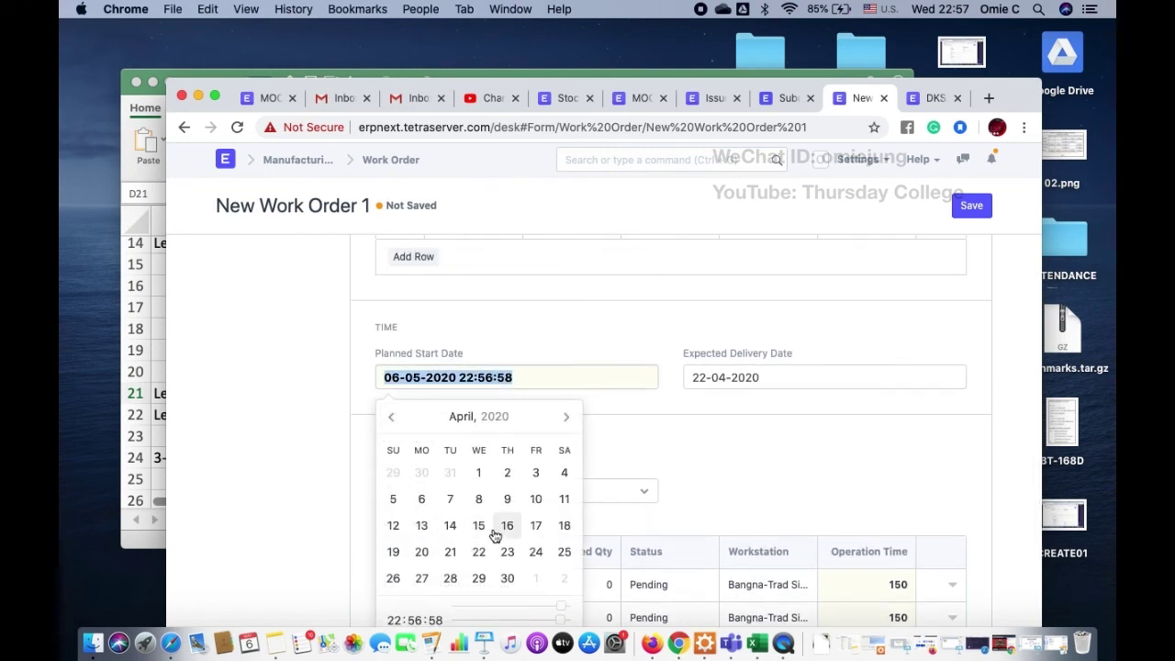
click(423, 555)
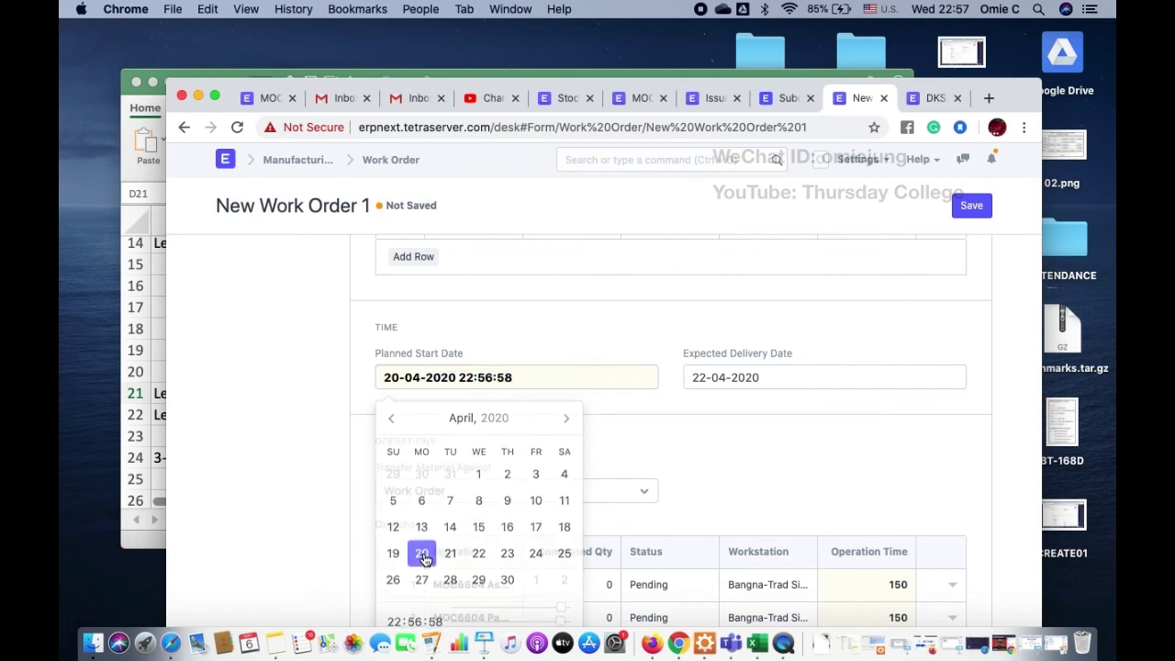
click(516, 378)
scroll(500, 503, down, 3)
drag(564, 486, 457, 496)
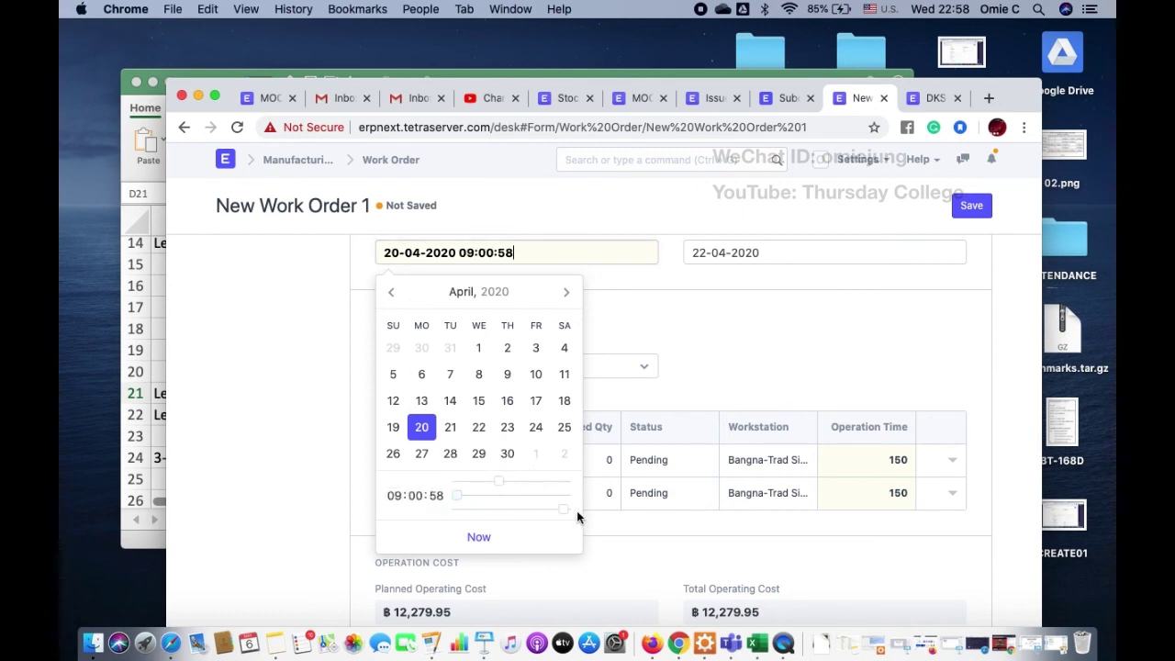
drag(564, 511, 333, 368)
click(672, 315)
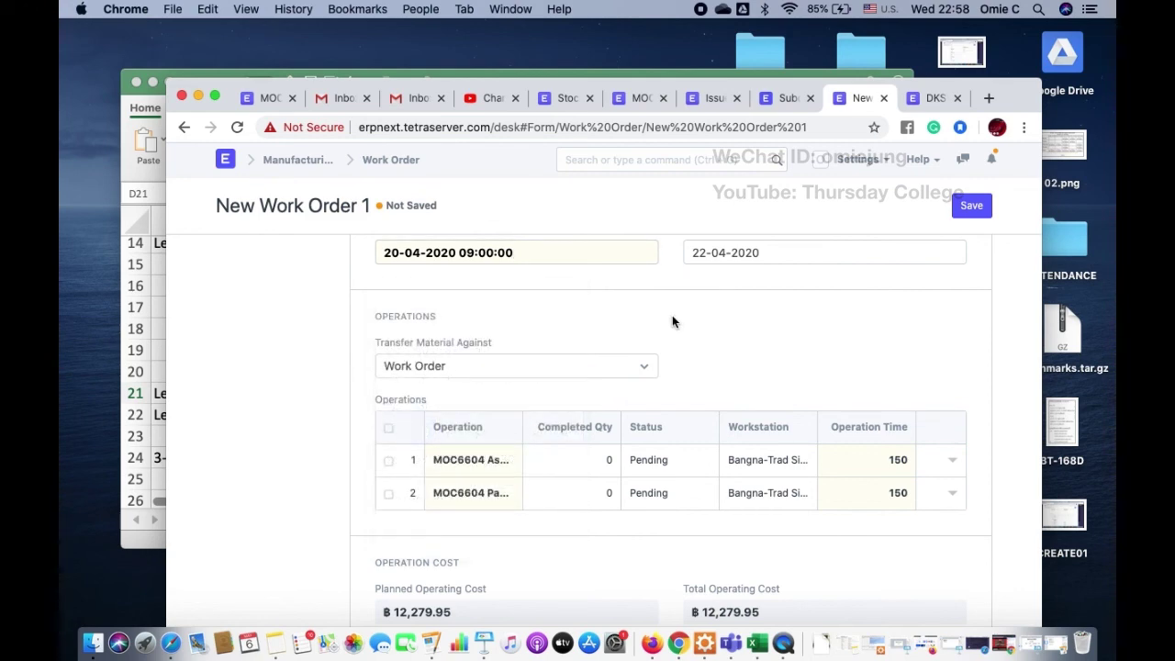
scroll(702, 353, down, 5)
scroll(702, 352, up, 5)
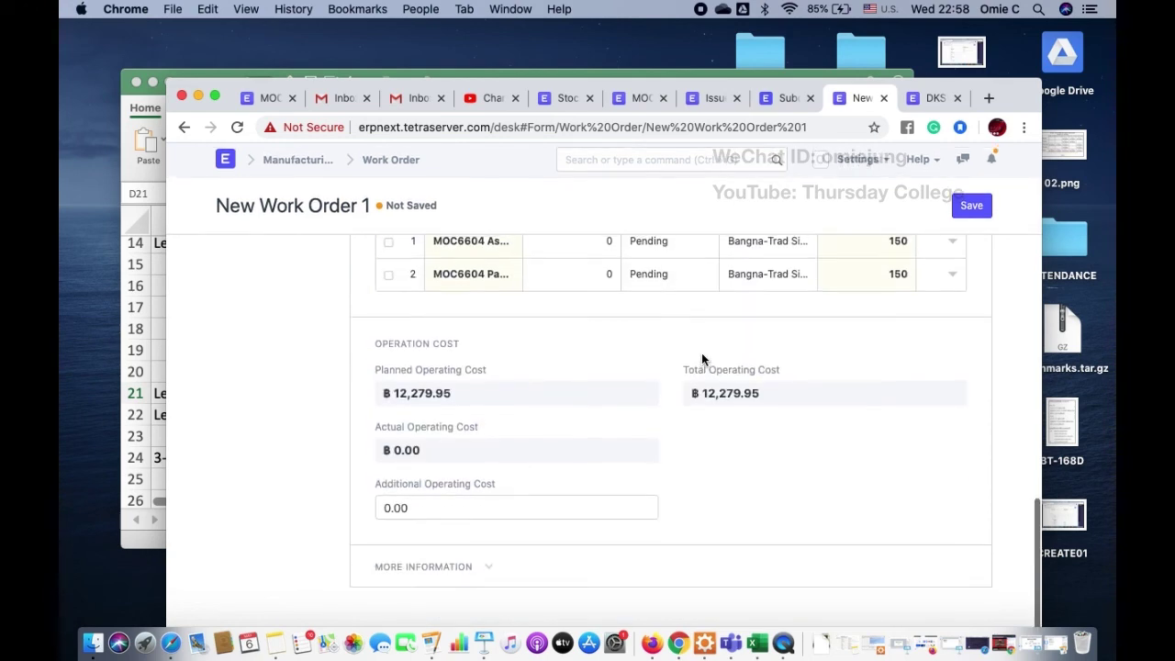
- Save draft MFG-WO-2020-00003 for 3CARSET and check its ฿12,279.95 planned operating cost
click(974, 207)
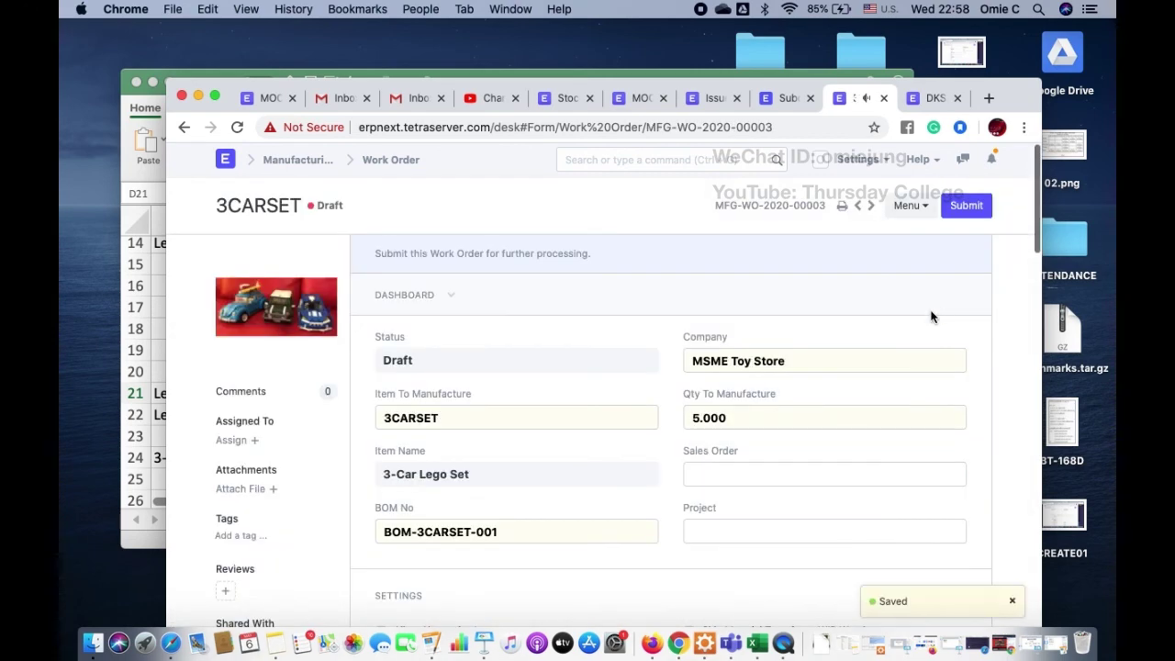
scroll(662, 432, down, 10)
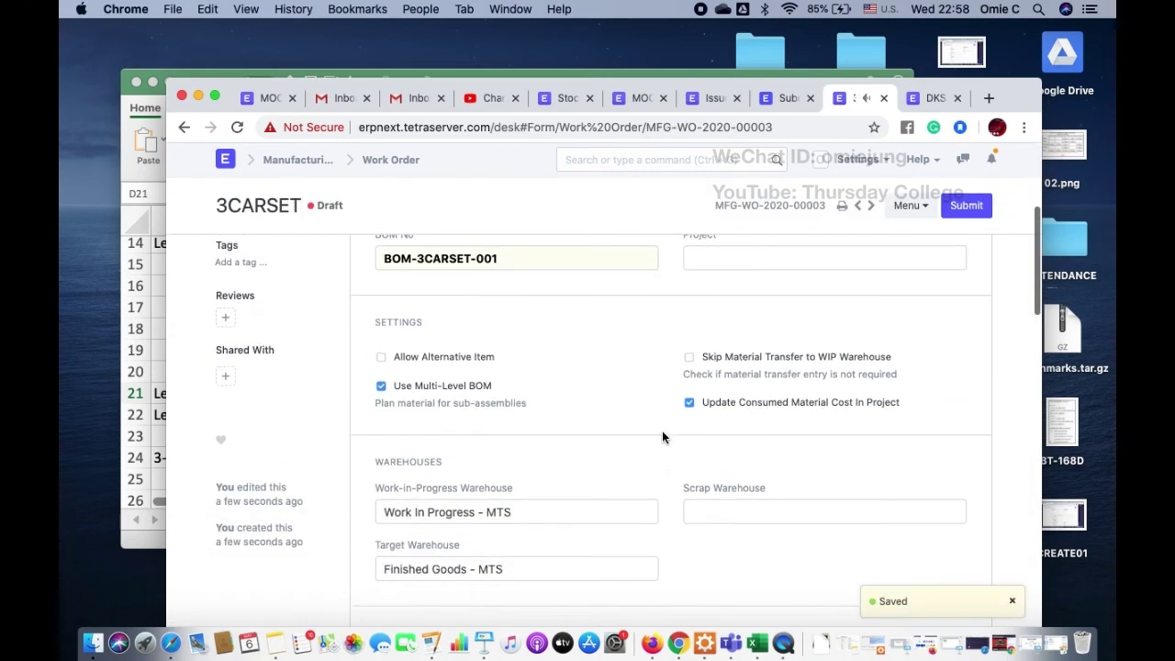
scroll(662, 435, down, 10)
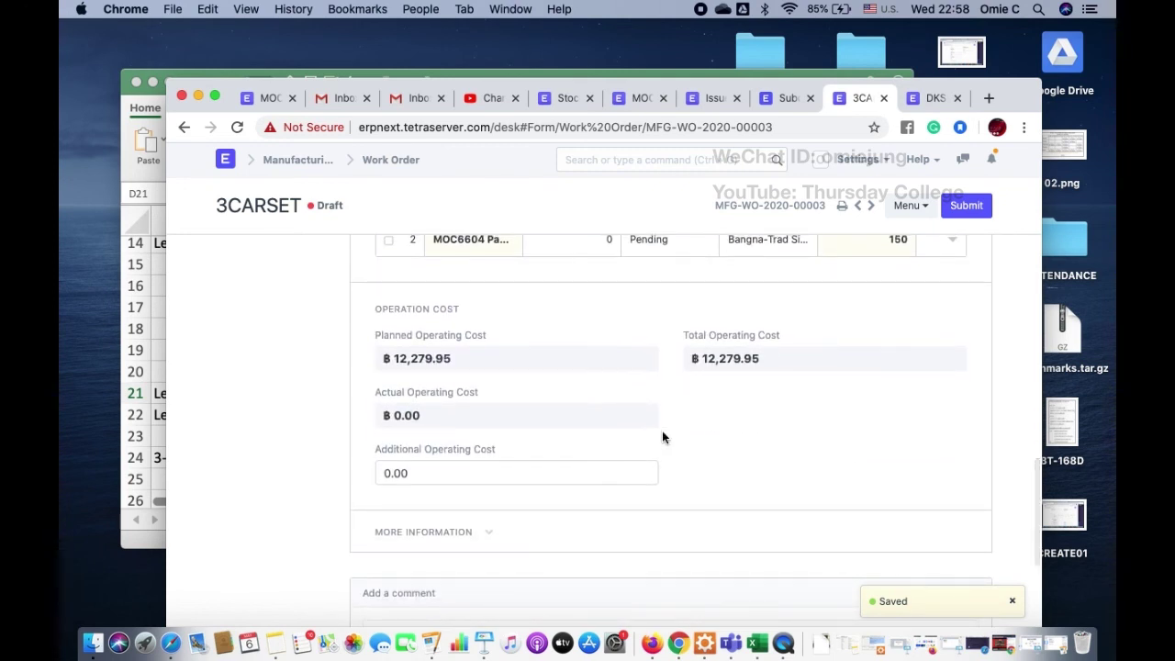
click(460, 474)
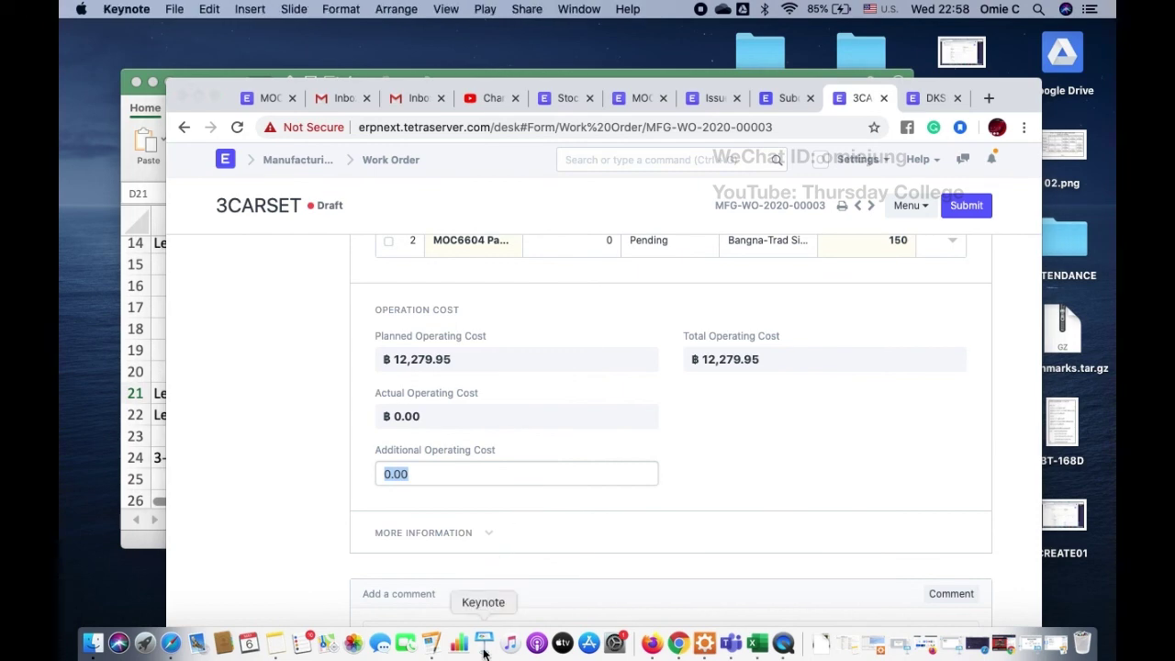
click(484, 651)
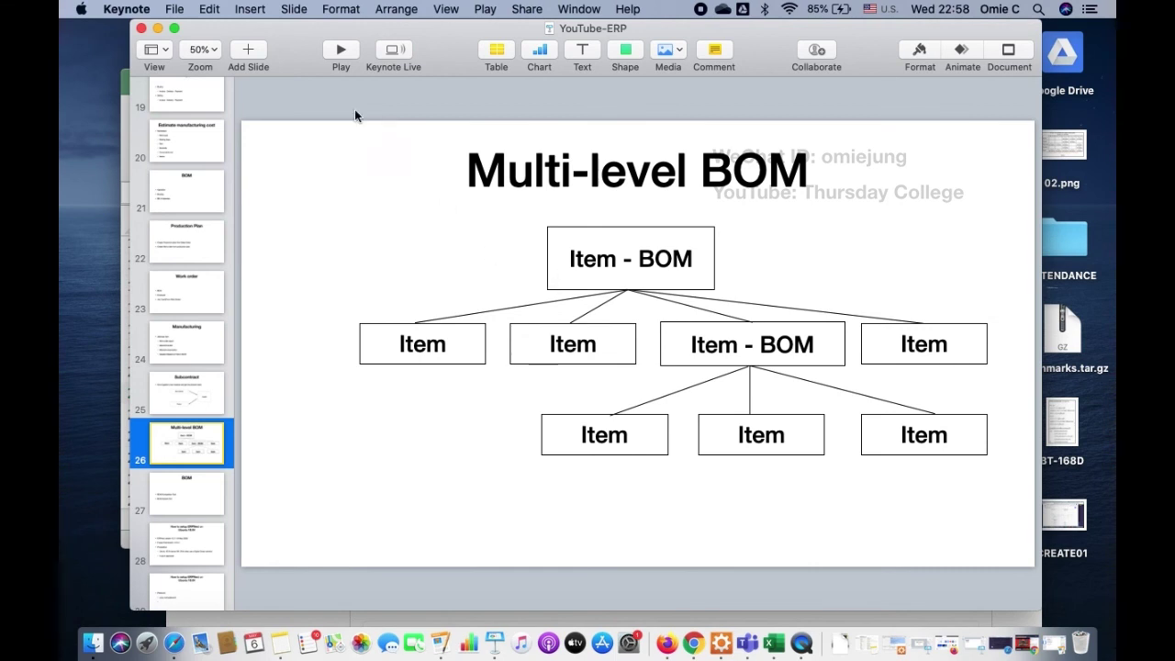
click(157, 28)
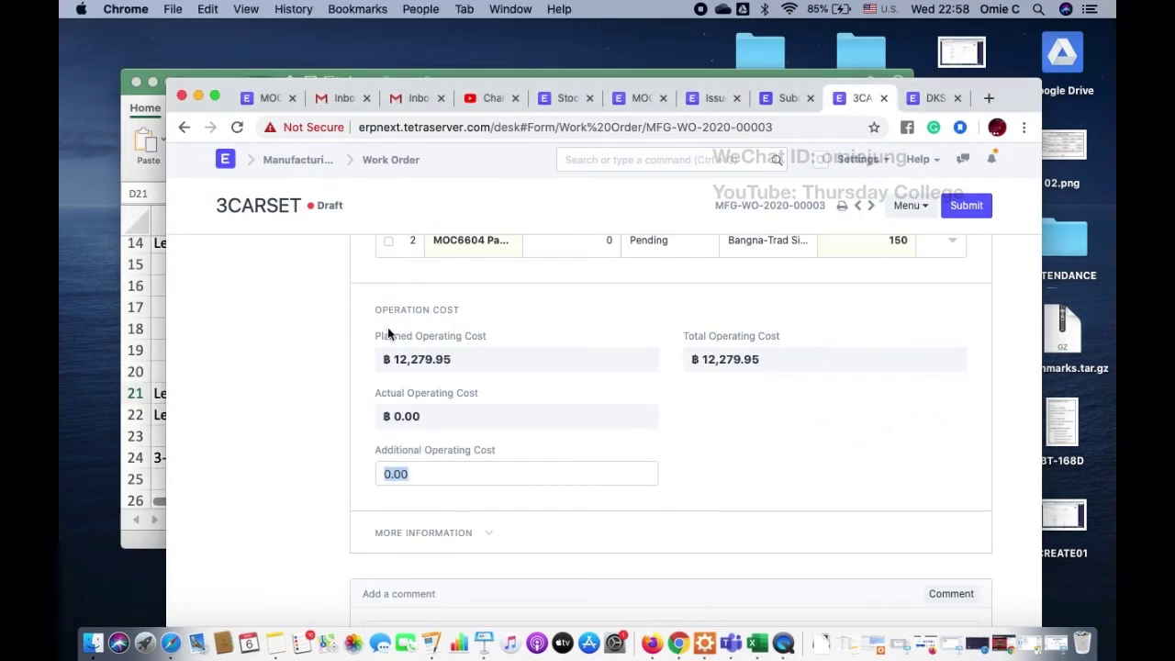